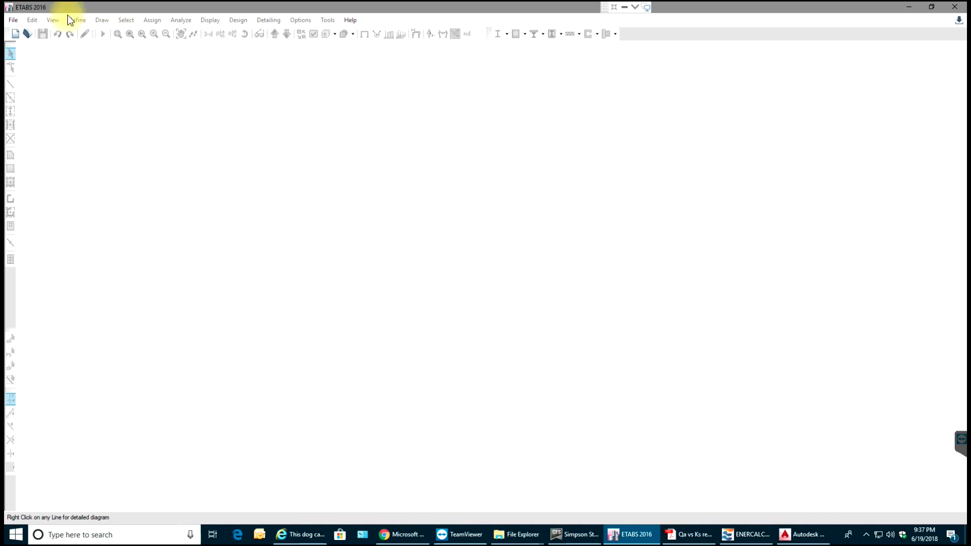
Start a new model initialized with the saved user default settings
click(13, 20)
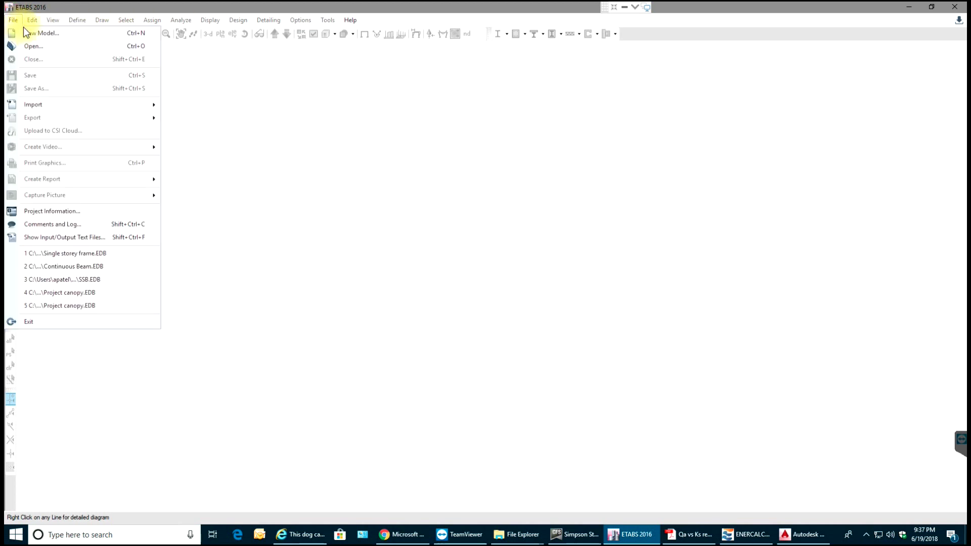
click(53, 34)
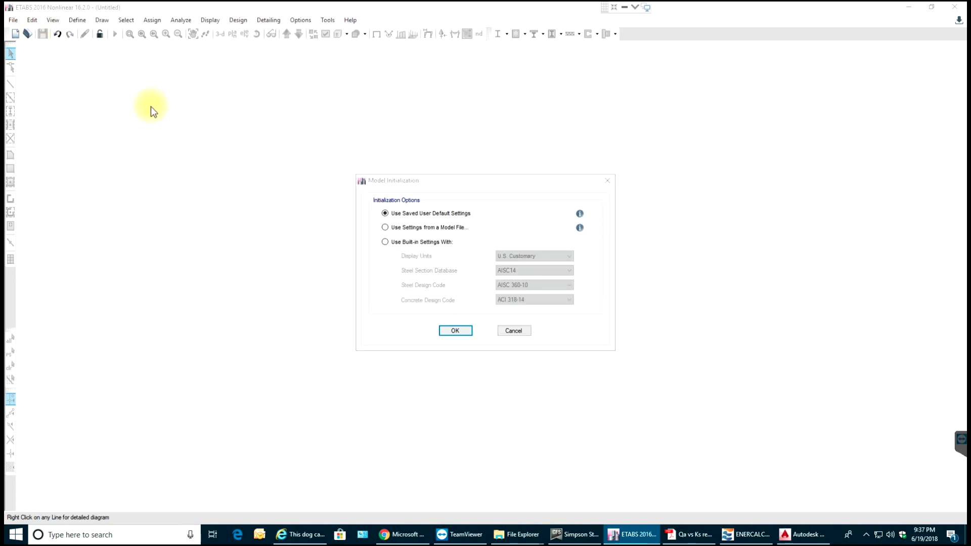
click(455, 330)
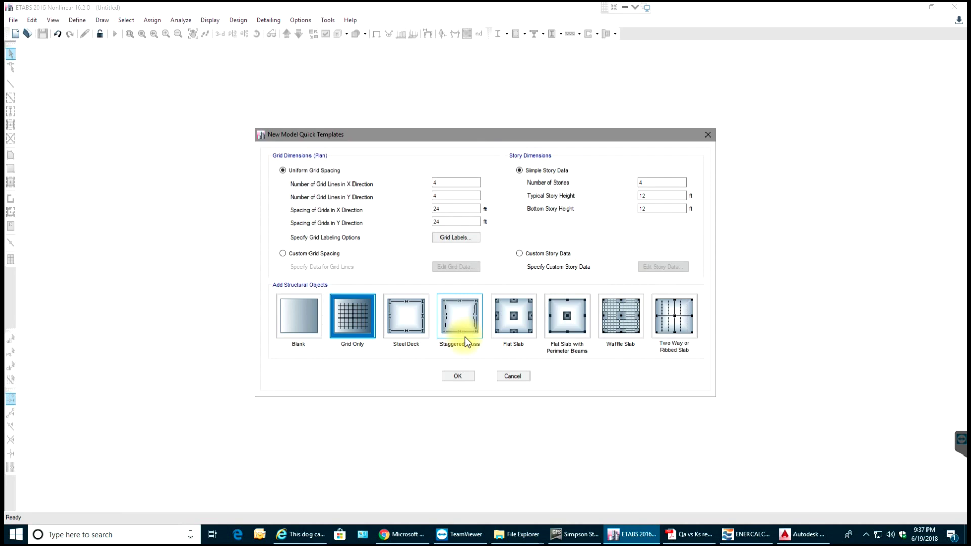
drag(399, 137, 504, 165)
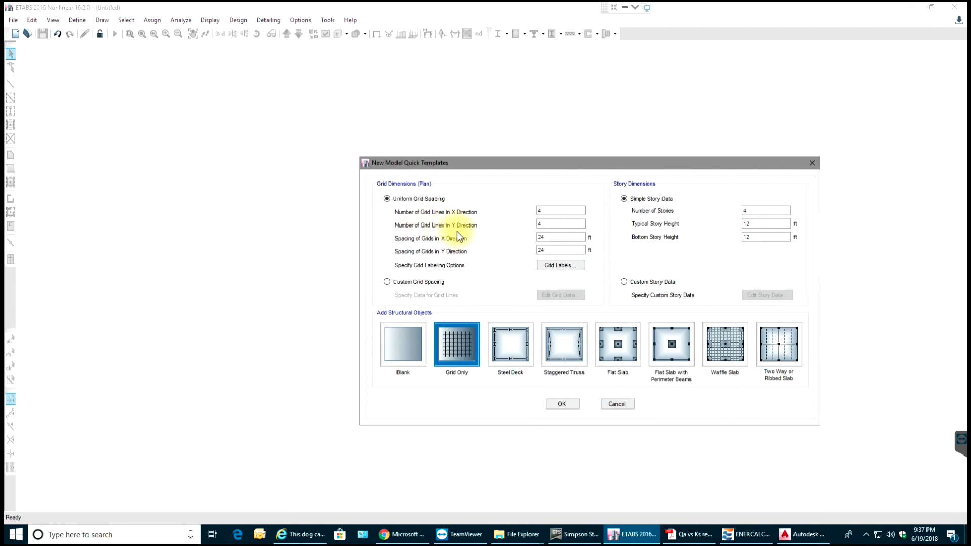
Set the uniform plan grid to 4 lines in X and 1 line in Y, with 15 ft spacing in X
click(542, 209)
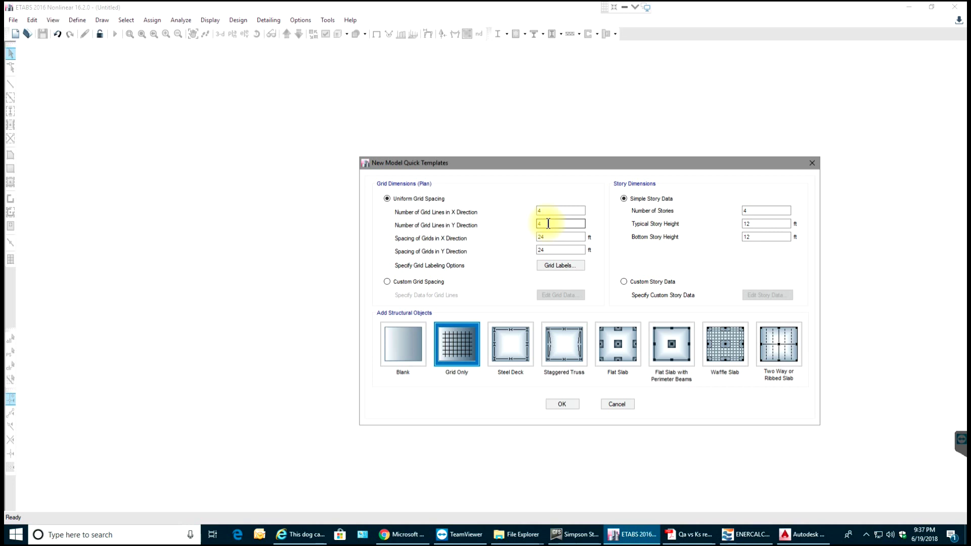
double_click(548, 223)
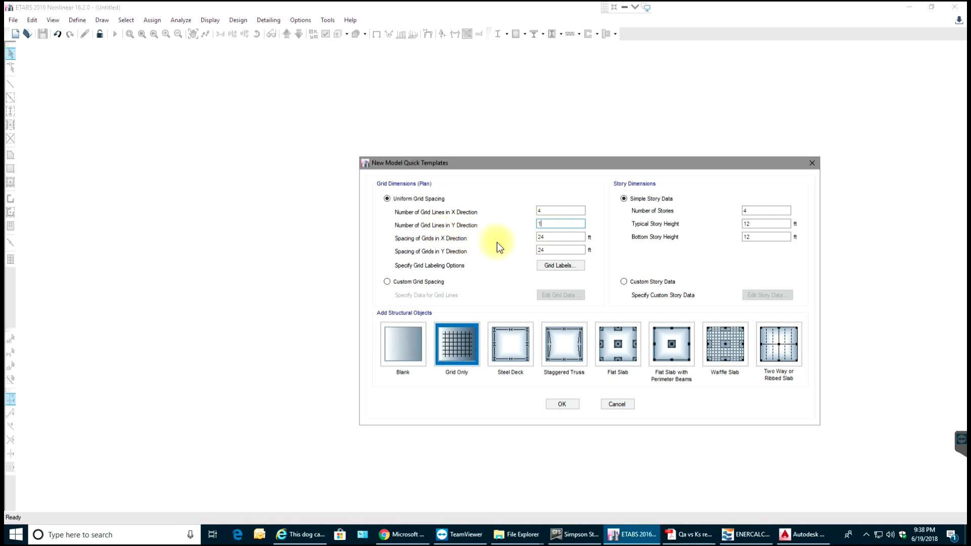
click(553, 238)
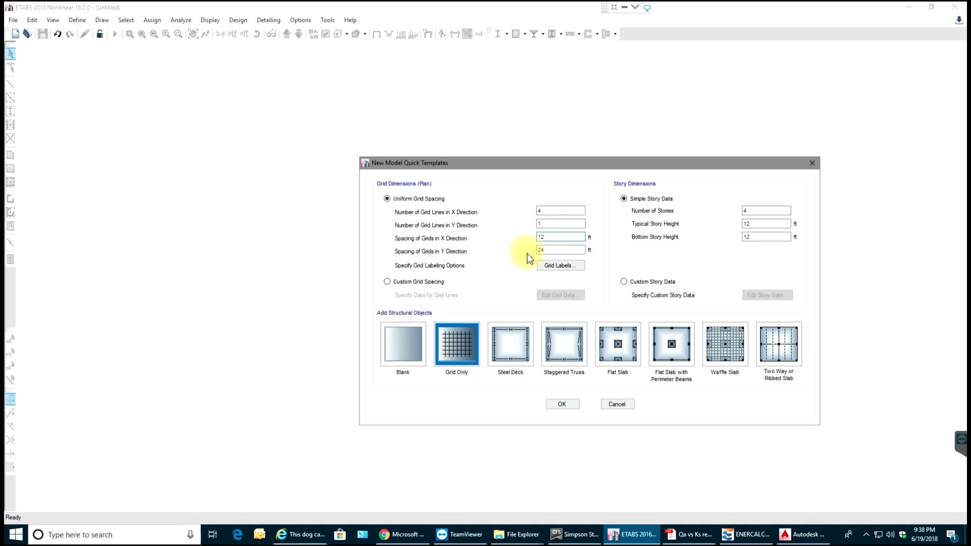
click(554, 250)
text(1)
Set the typical and bottom story heights to 10 ft for 4 stories and create the grid-only model
click(757, 208)
click(769, 225)
text(10)
click(756, 236)
click(560, 403)
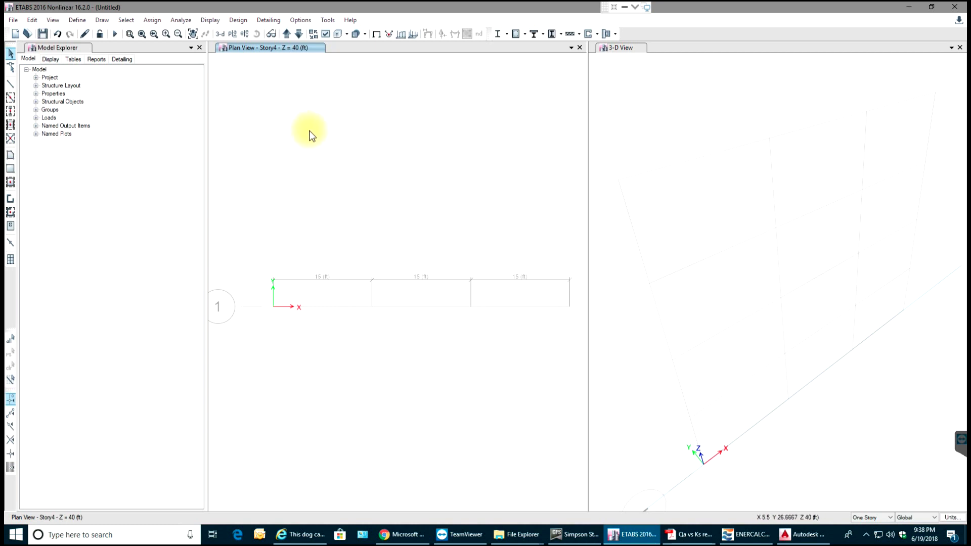
click(243, 38)
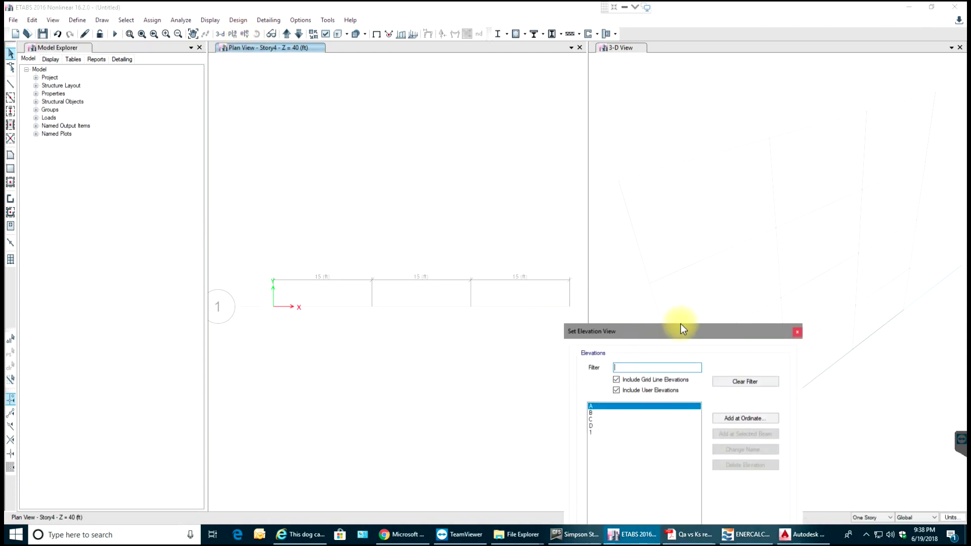
click(797, 332)
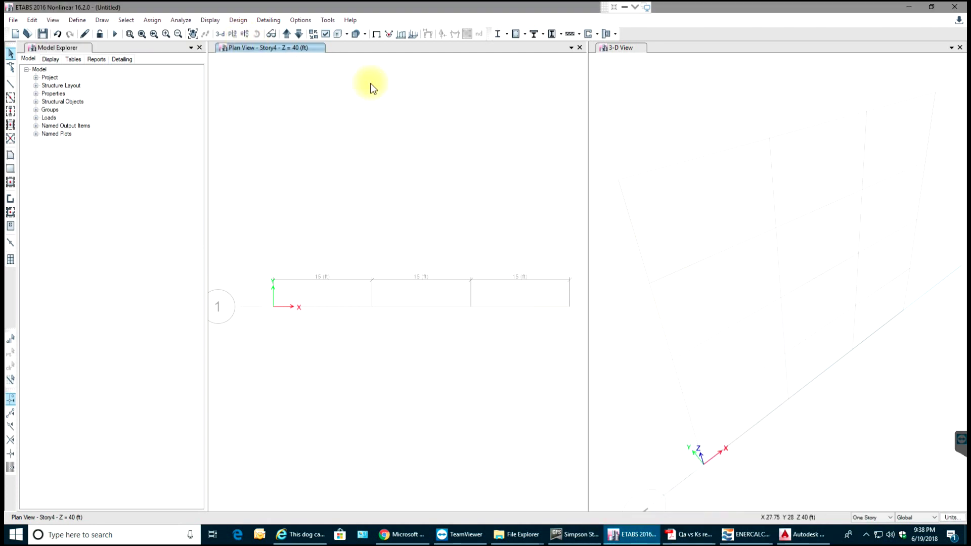
click(238, 35)
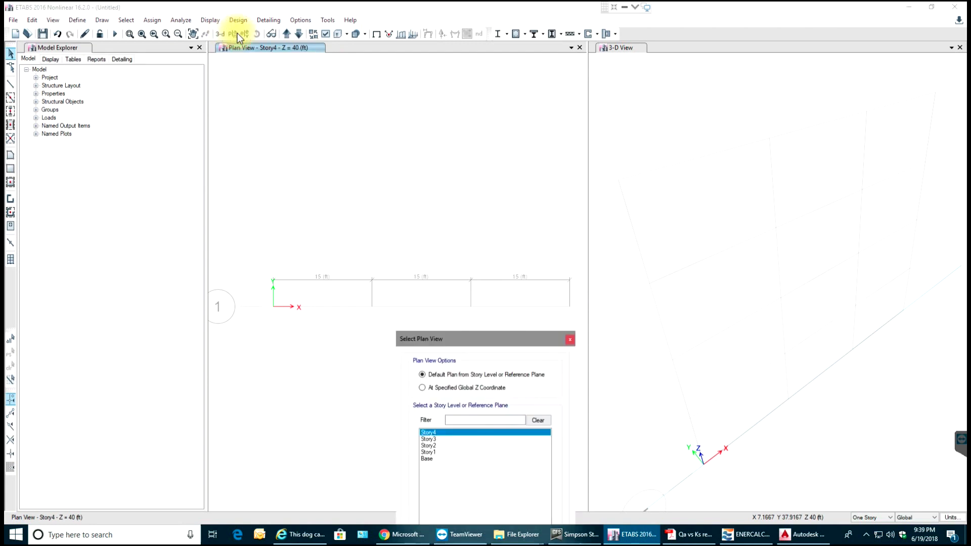
click(569, 340)
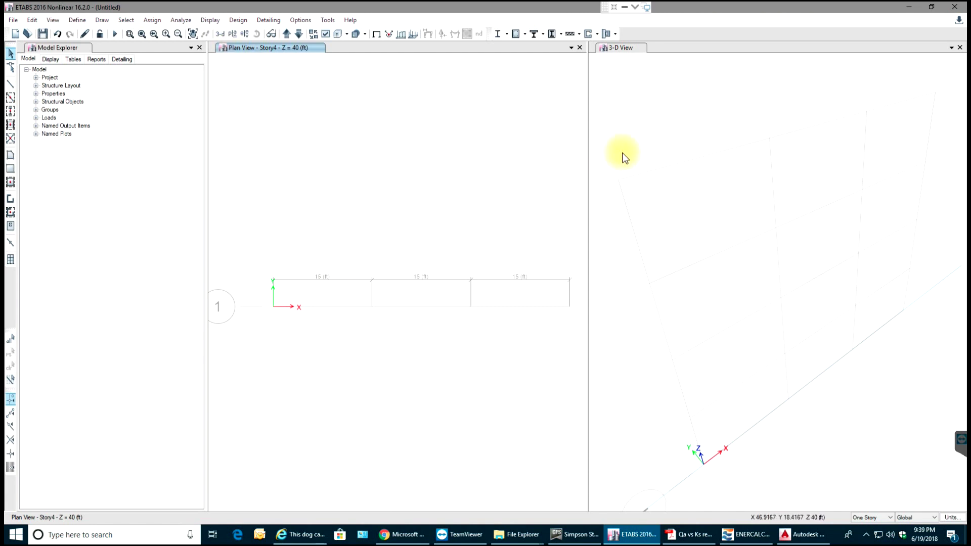
Widen the 3-D view window at the expense of the plan view and fit the whole grid in it
click(656, 137)
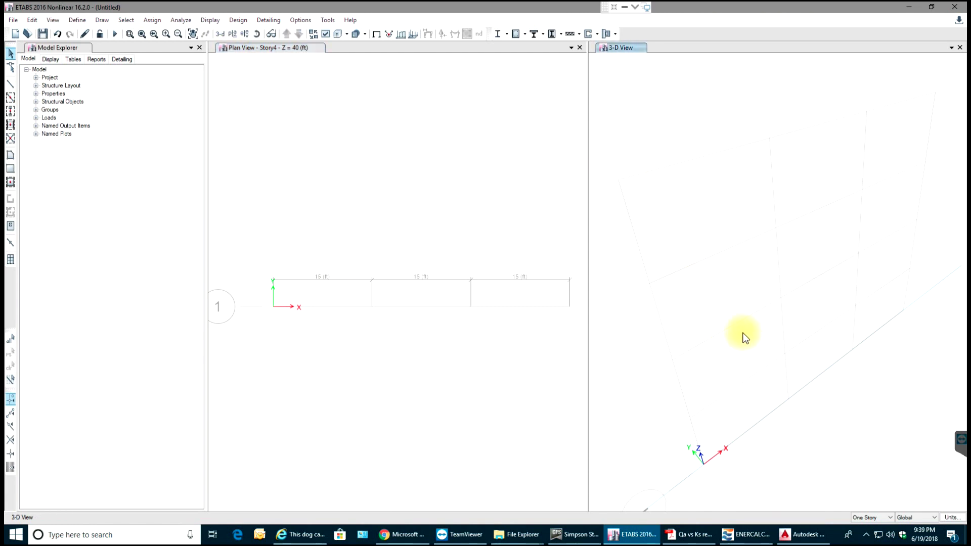
scroll(713, 328, down, 5)
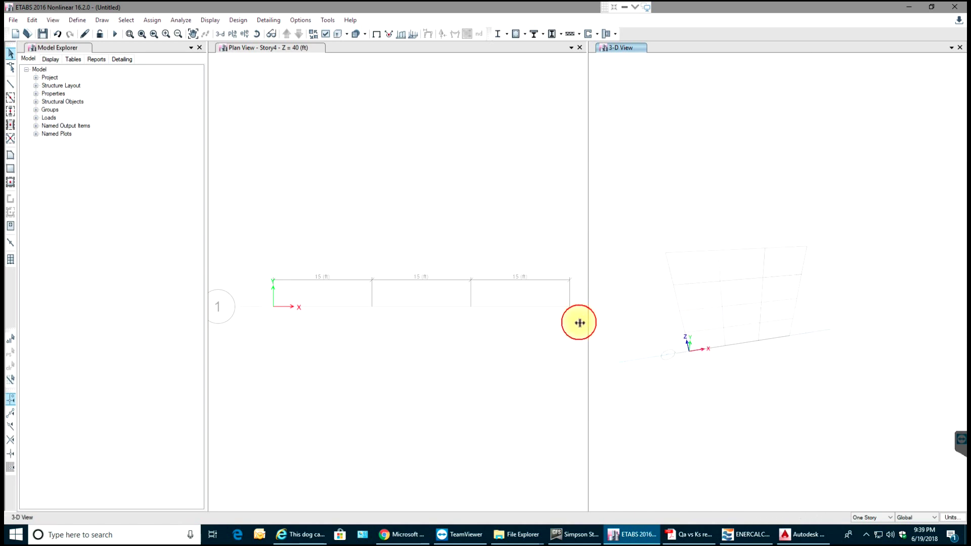
drag(588, 323, 370, 362)
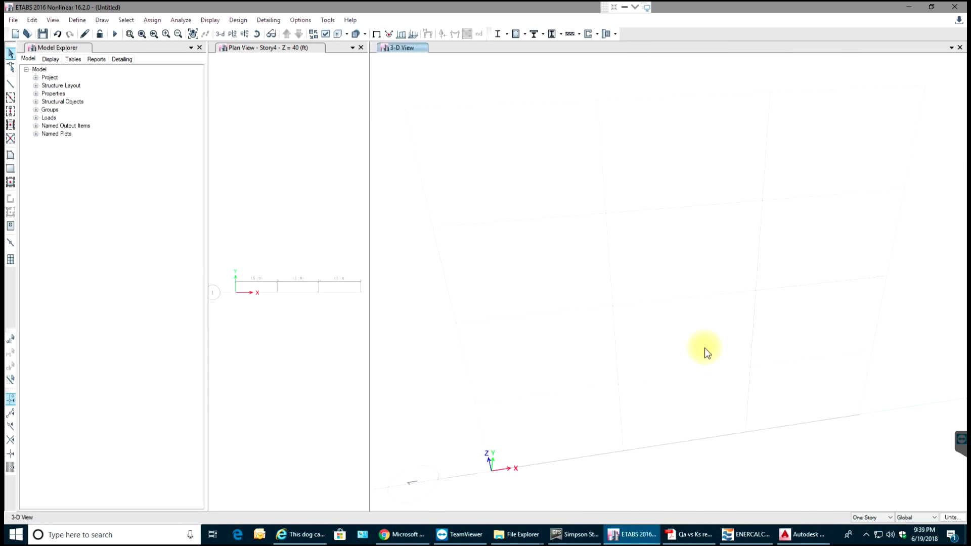
scroll(705, 348, up, 3)
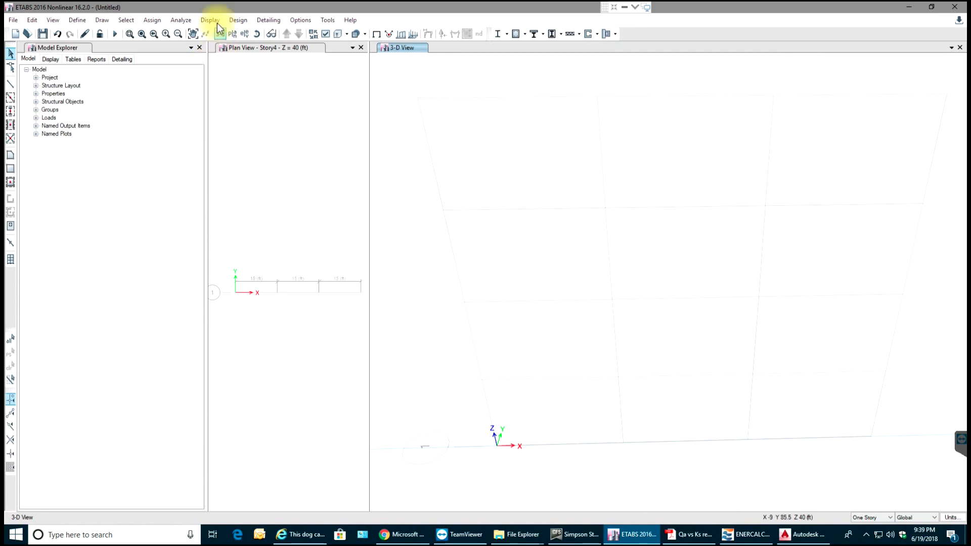
Rearrange the plan and 3-D view windows side by side at equal width
click(304, 22)
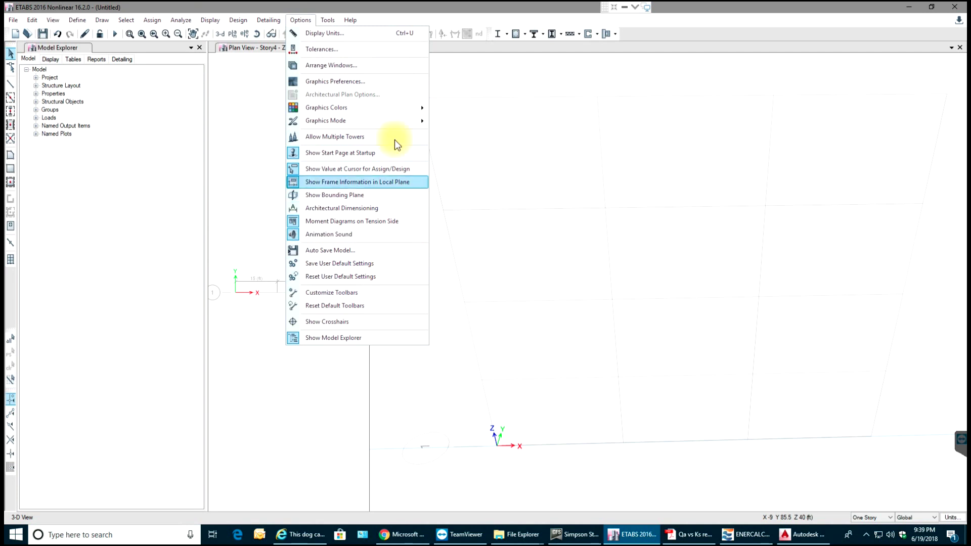
click(382, 64)
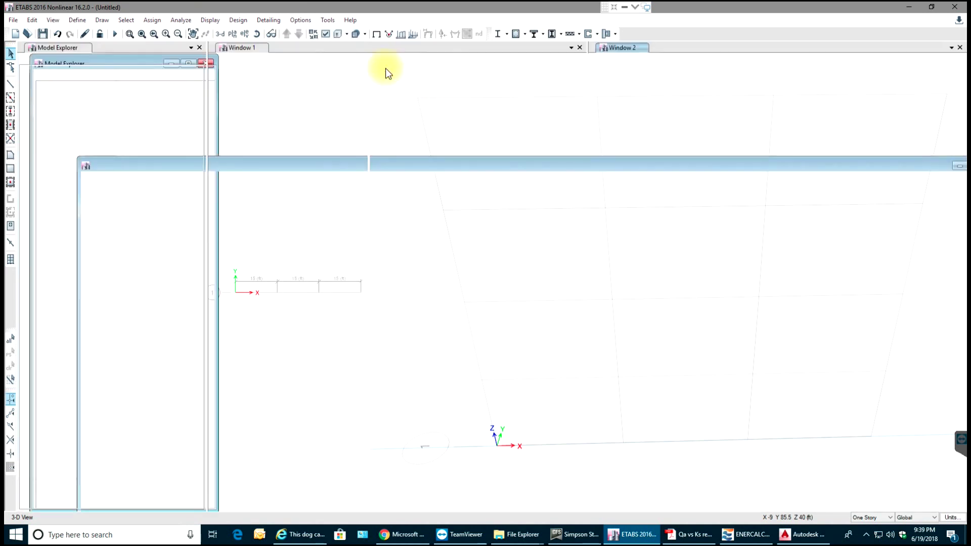
click(409, 174)
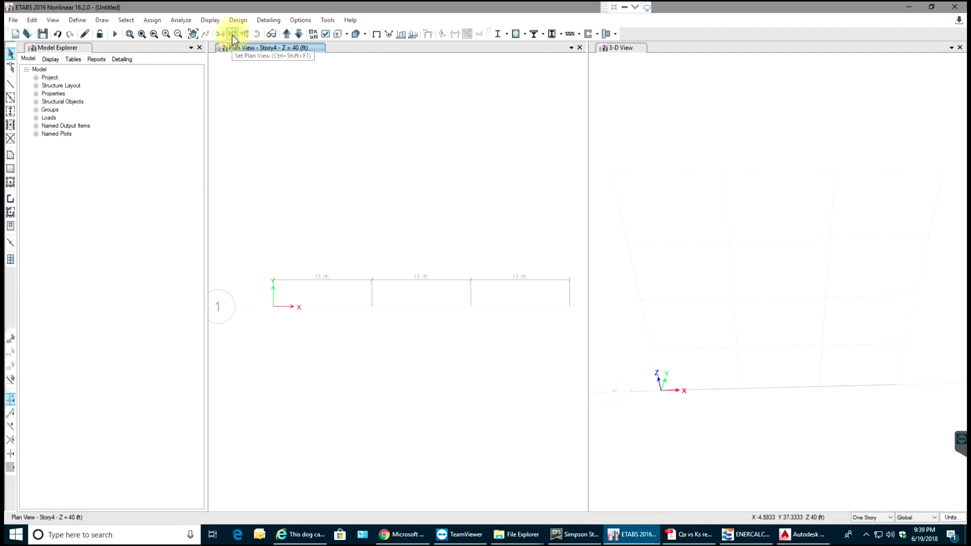
click(629, 132)
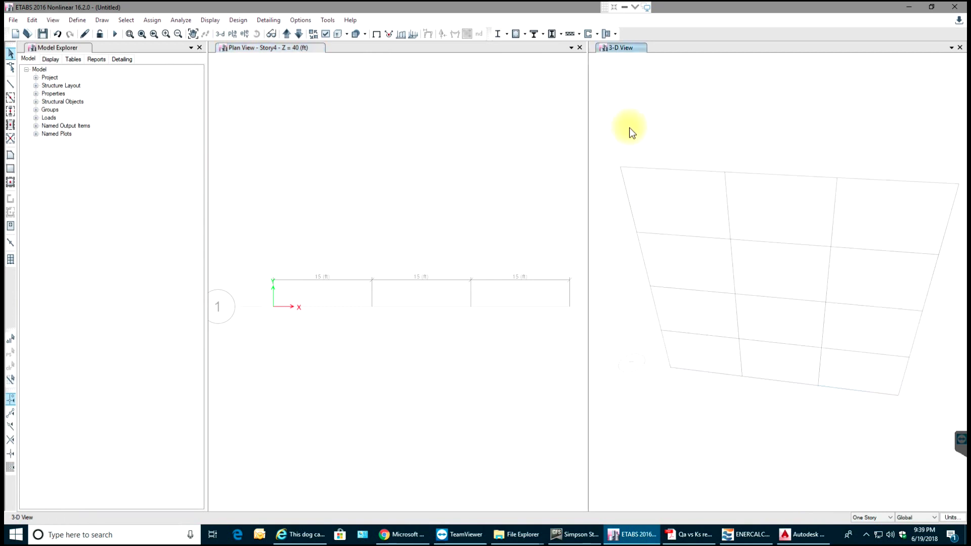
drag(584, 169, 578, 102)
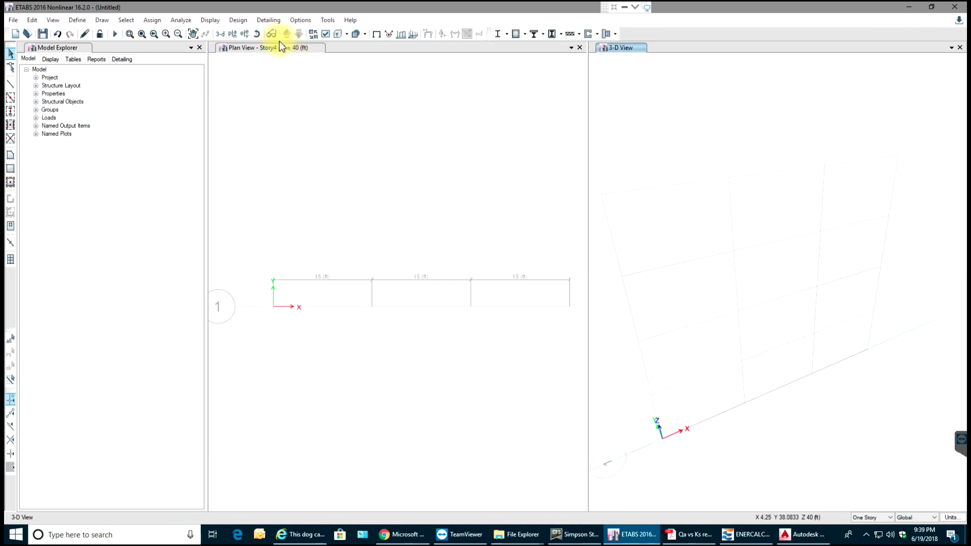
click(232, 34)
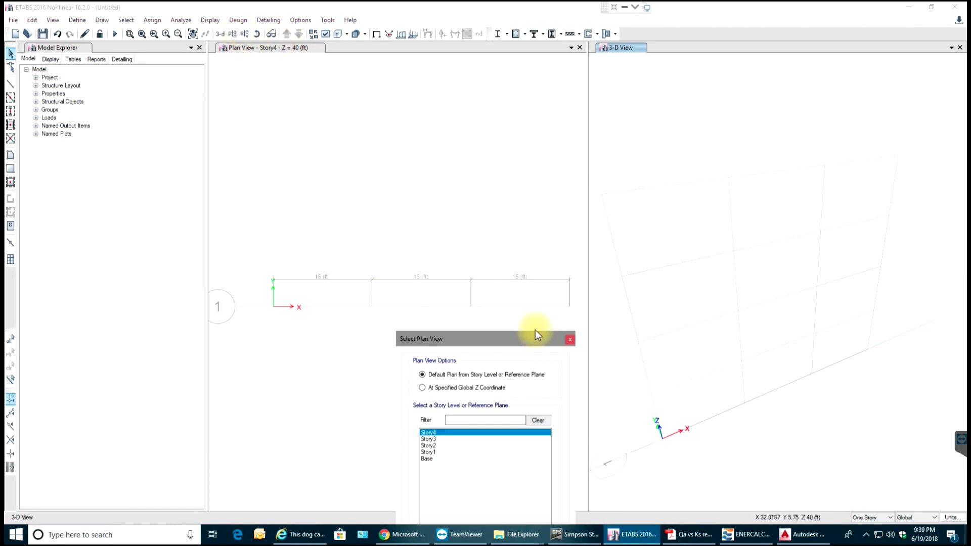
click(569, 340)
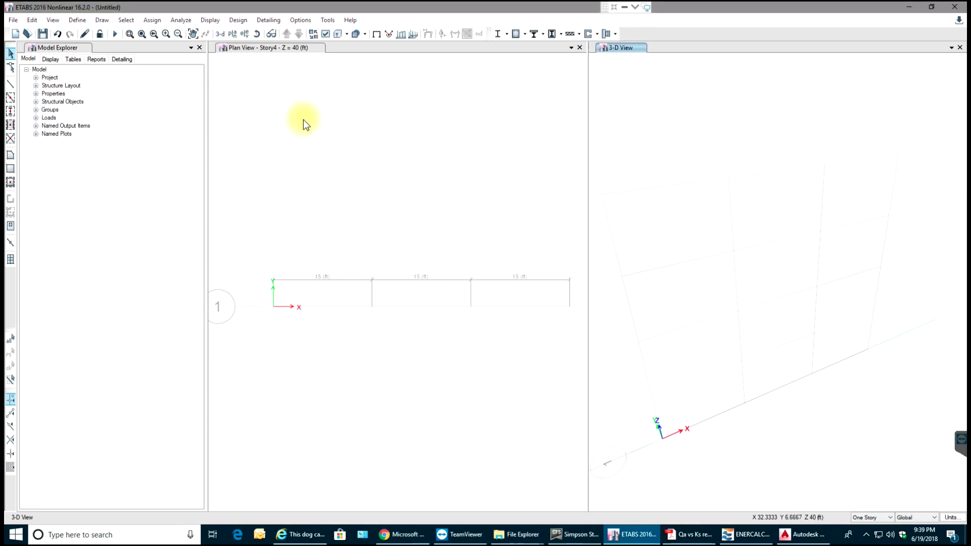
Show the elevation along grid A in the 3-D view window, and switch that window back to the 3-D view
click(245, 34)
drag(682, 332, 408, 106)
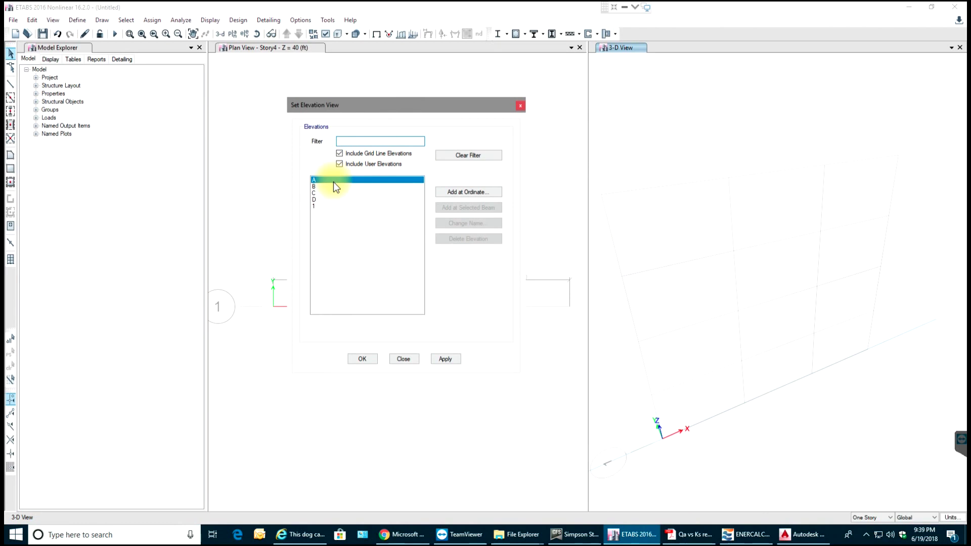
click(362, 358)
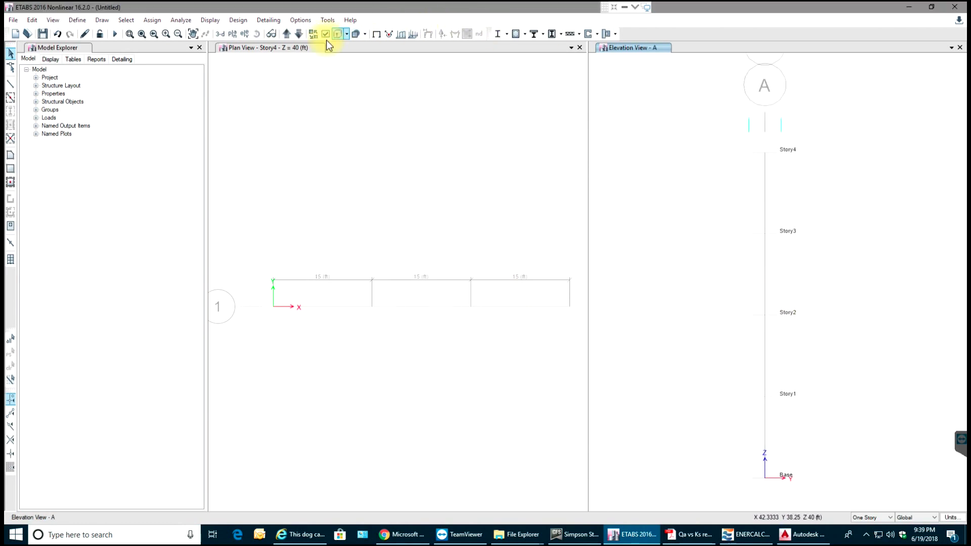
click(221, 34)
Change the plan view window to show the elevation along grid line 1
click(279, 130)
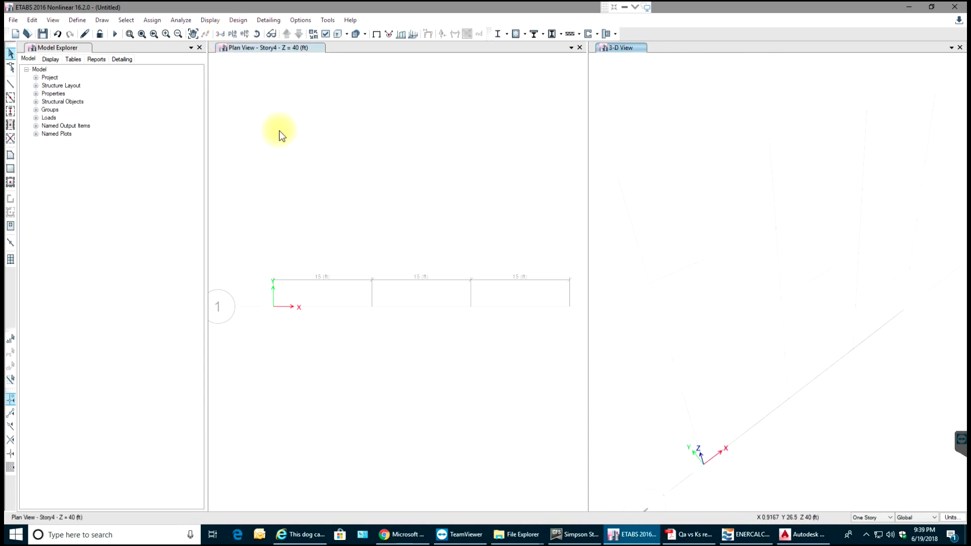
click(247, 34)
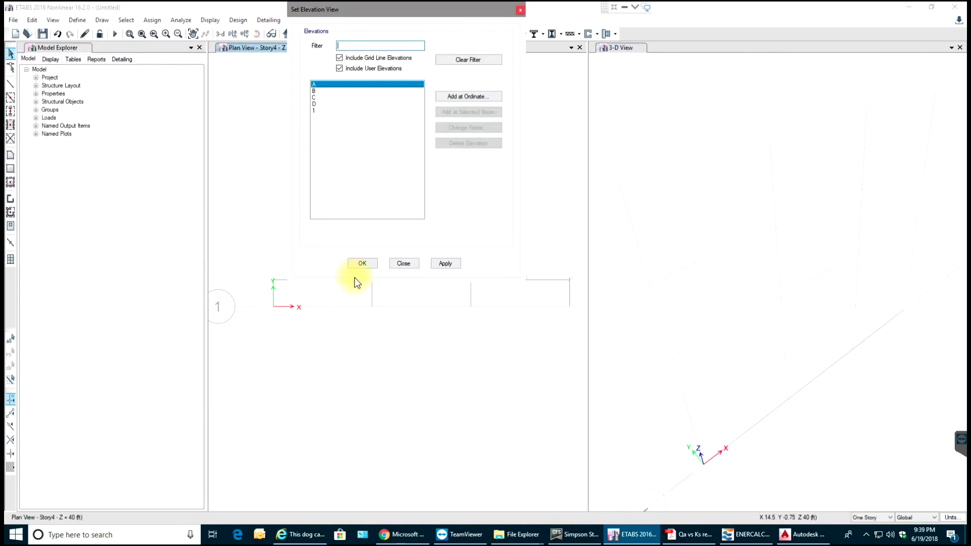
click(314, 111)
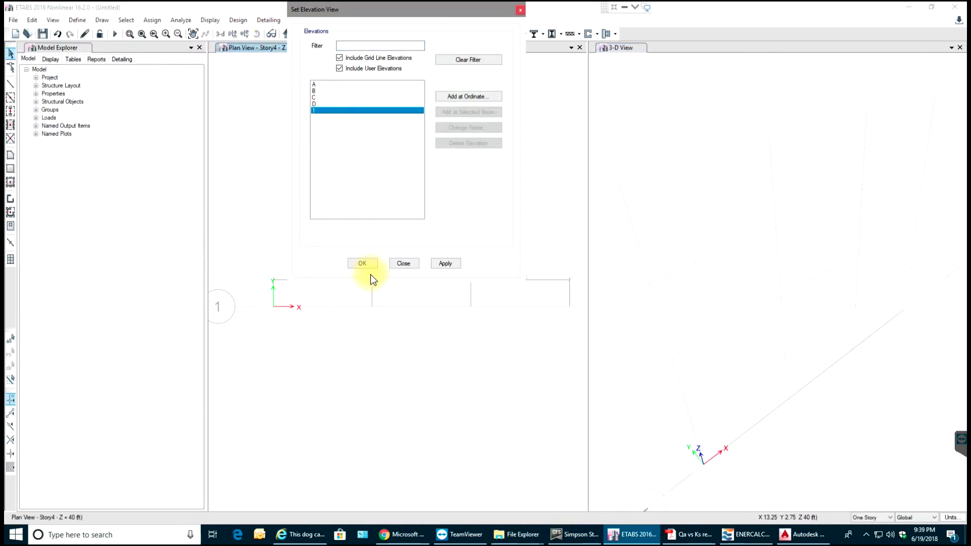
click(362, 263)
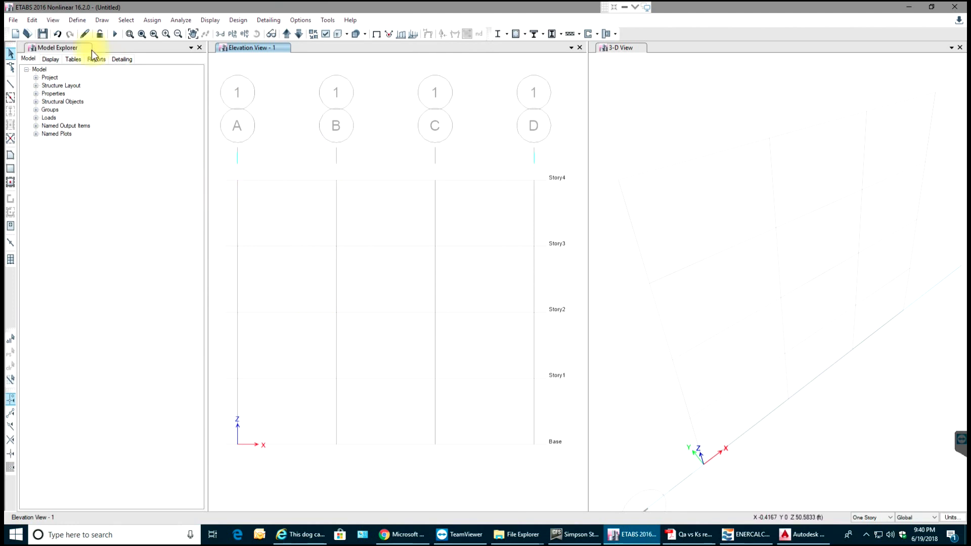
Add a new United States concrete material of Customary standard with grade f'c 5000 psi
click(77, 22)
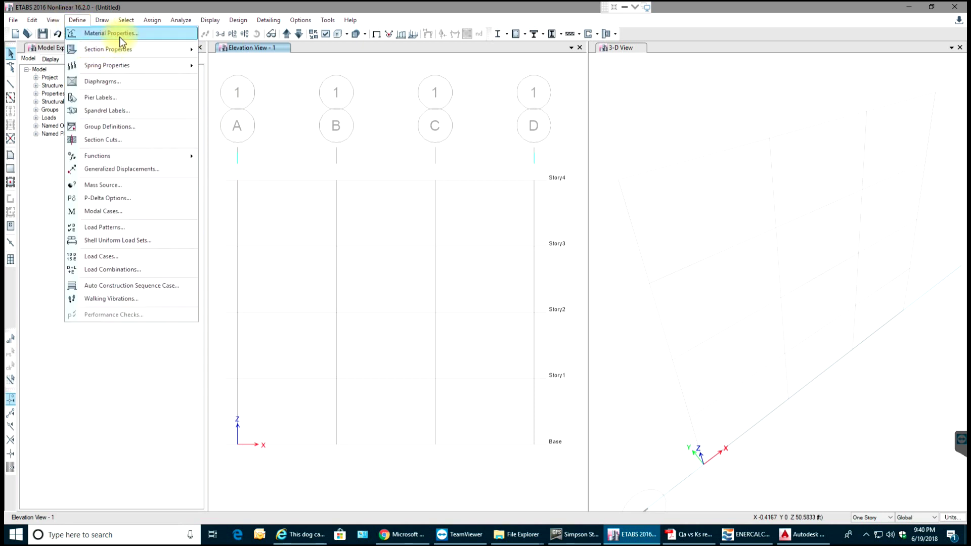
click(113, 32)
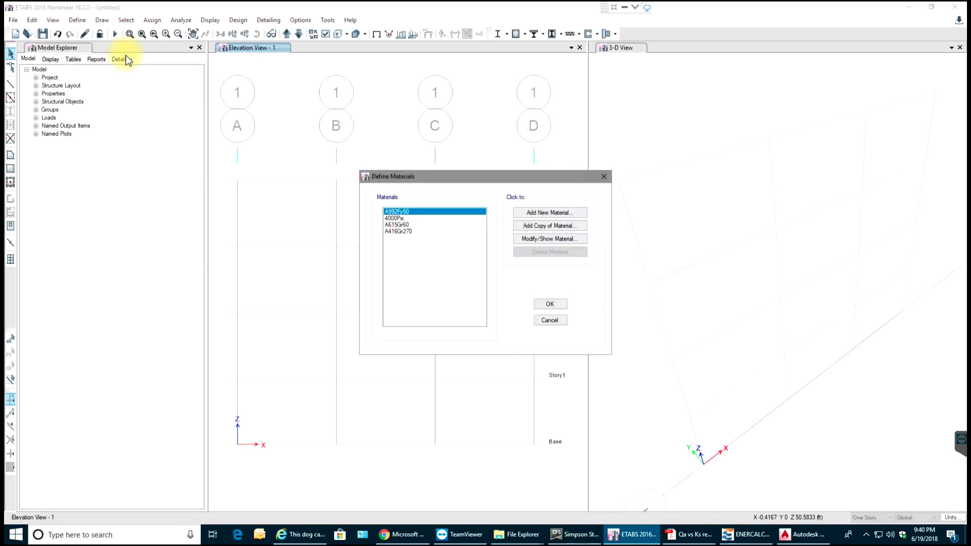
click(404, 219)
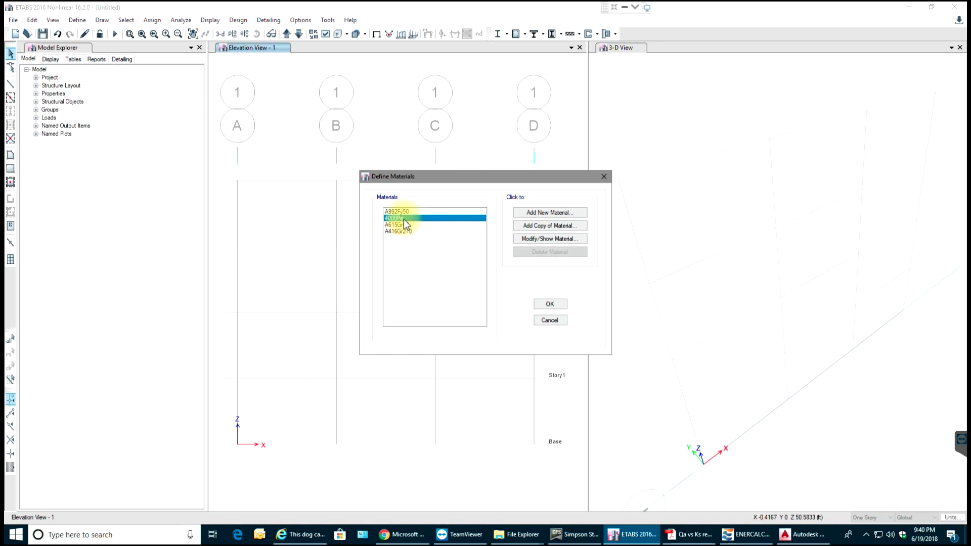
click(555, 213)
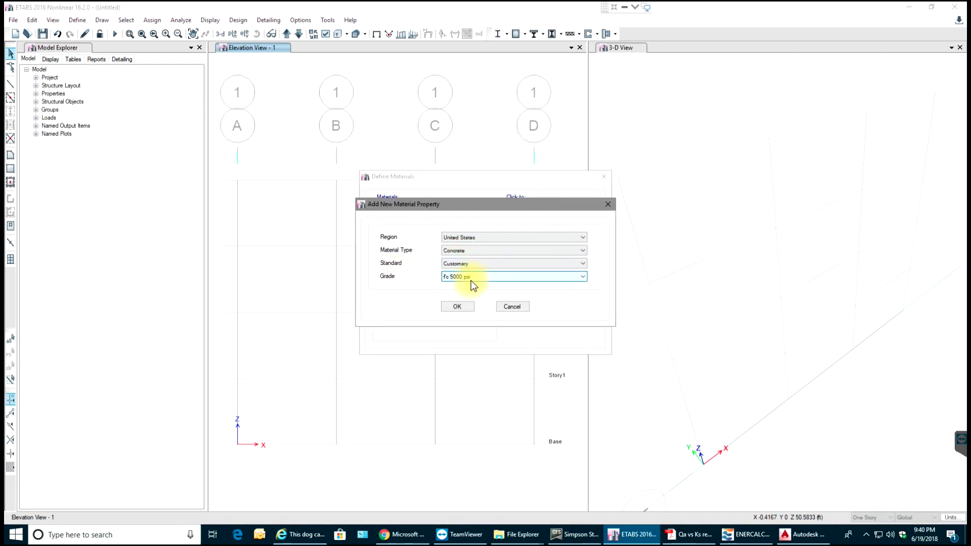
click(450, 306)
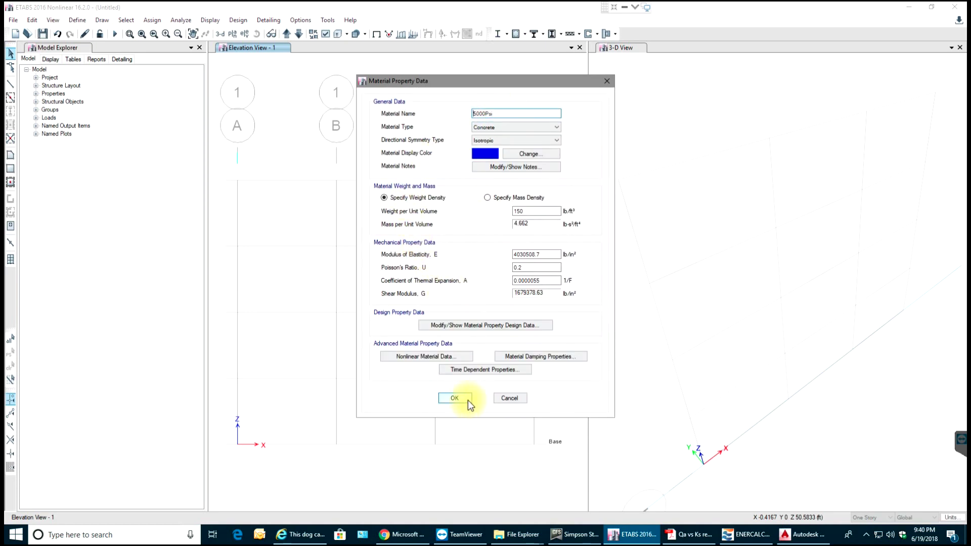
Check the new concrete's unit weight, modulus of elasticity and compressive strength, and accept the material definition
drag(535, 211, 511, 214)
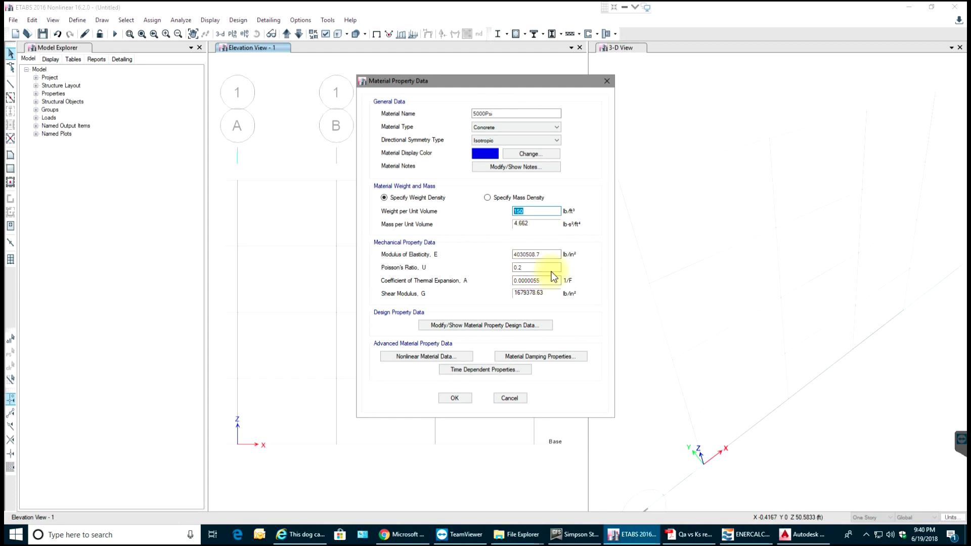
click(556, 256)
mouse_move(541, 252)
mouse_down()
mouse_move(494, 255)
mouse_move(552, 256)
mouse_up()
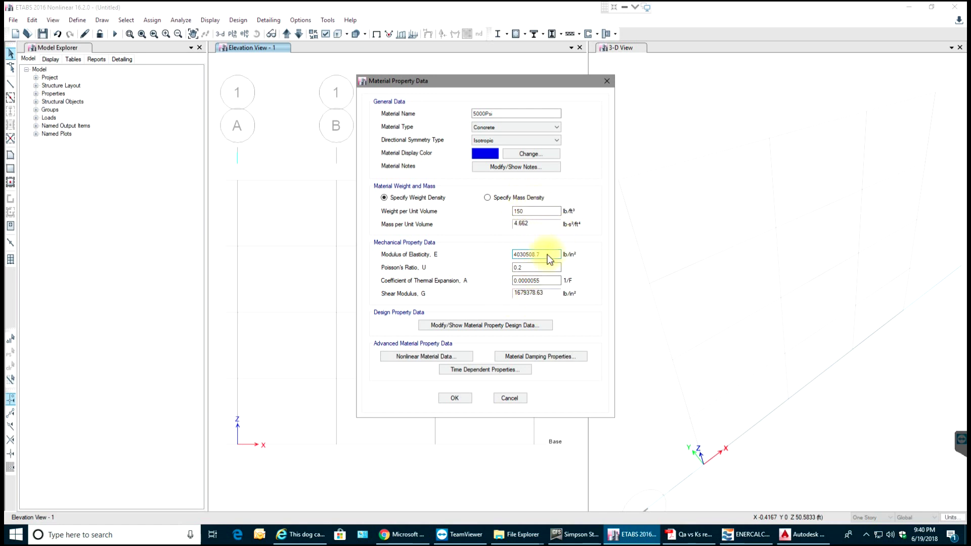
mouse_move(548, 254)
mouse_down()
mouse_move(507, 254)
mouse_move(554, 253)
mouse_up()
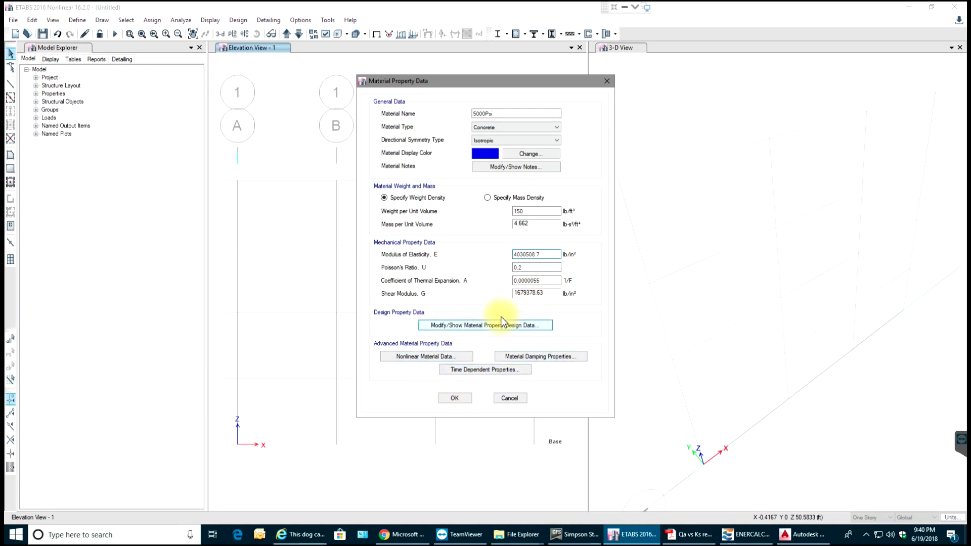
click(431, 327)
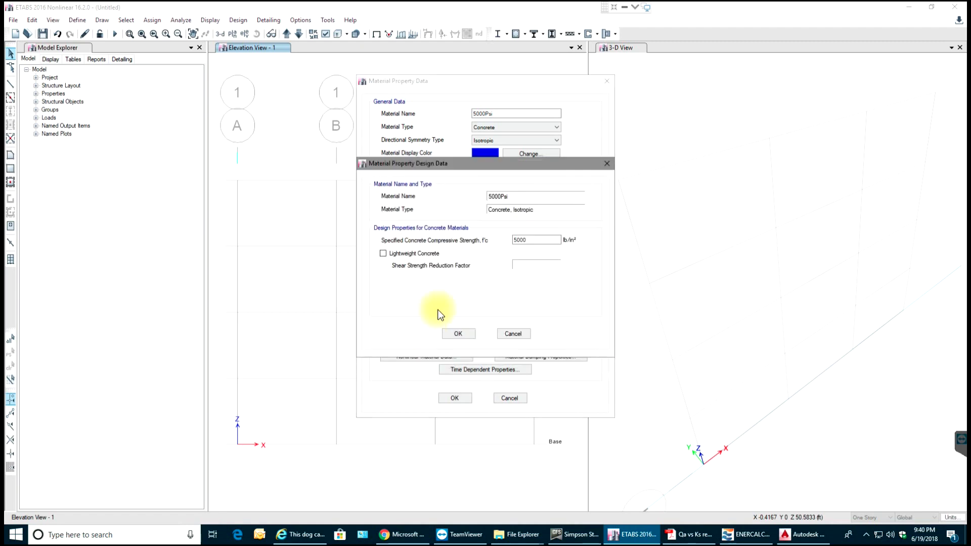
click(452, 333)
click(463, 399)
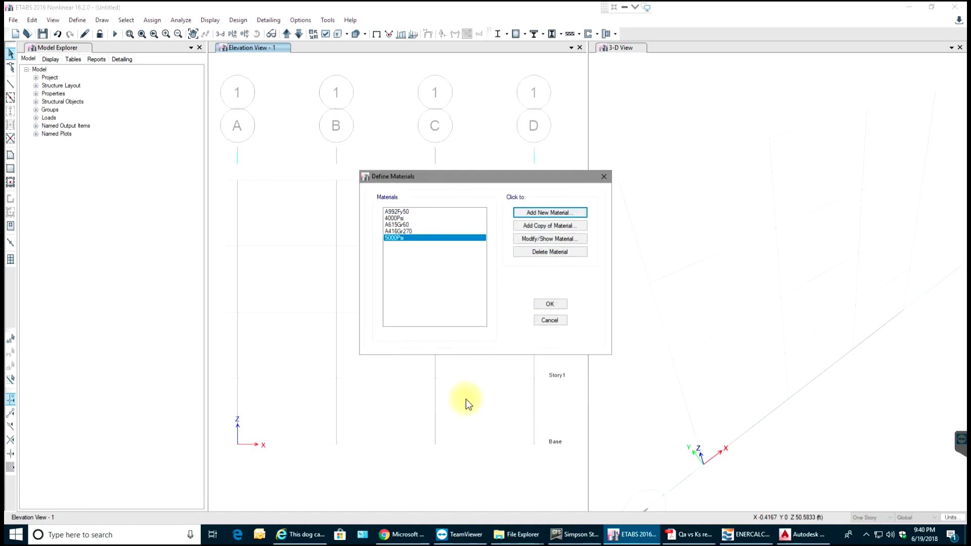
click(550, 303)
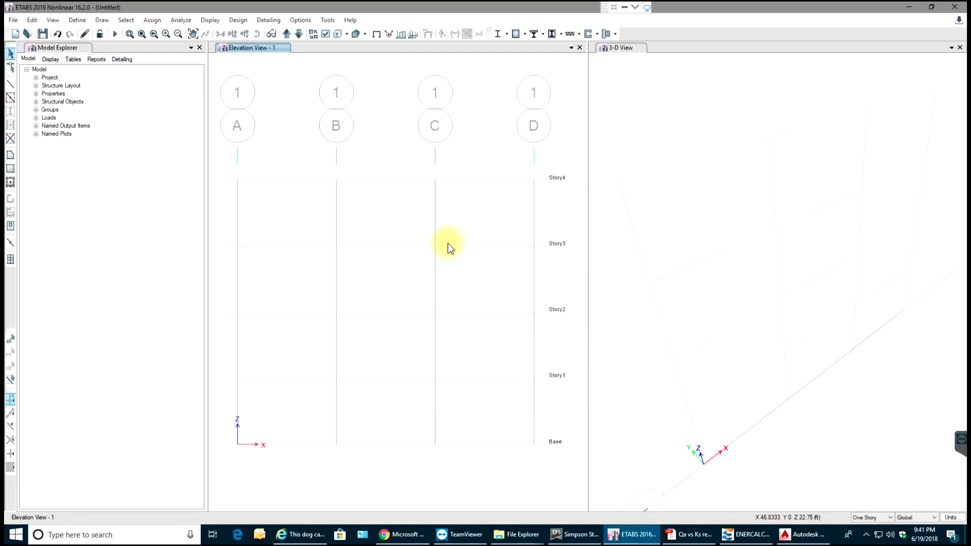
Add a concrete rectangular frame section named Column and set its depth to 24 in
click(78, 20)
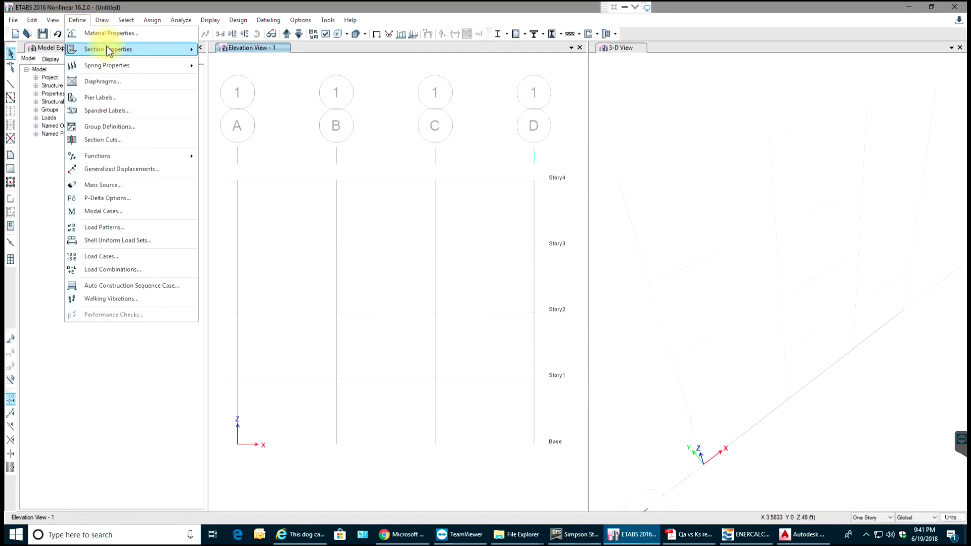
mouse_move(175, 51)
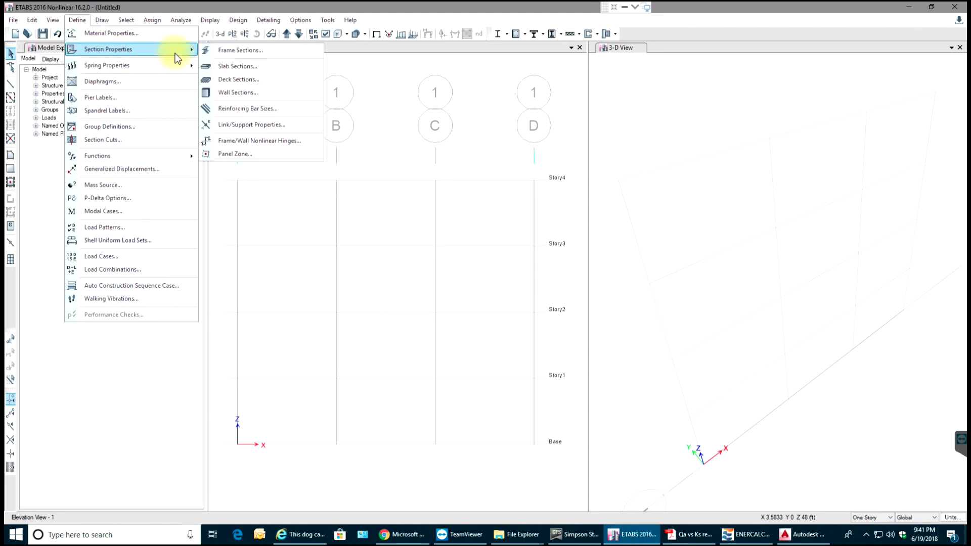
click(223, 54)
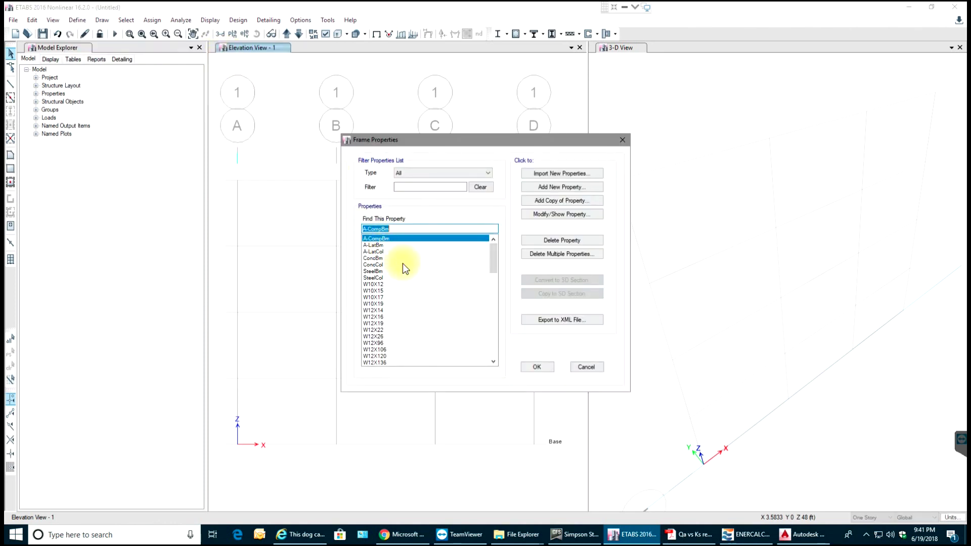
click(540, 189)
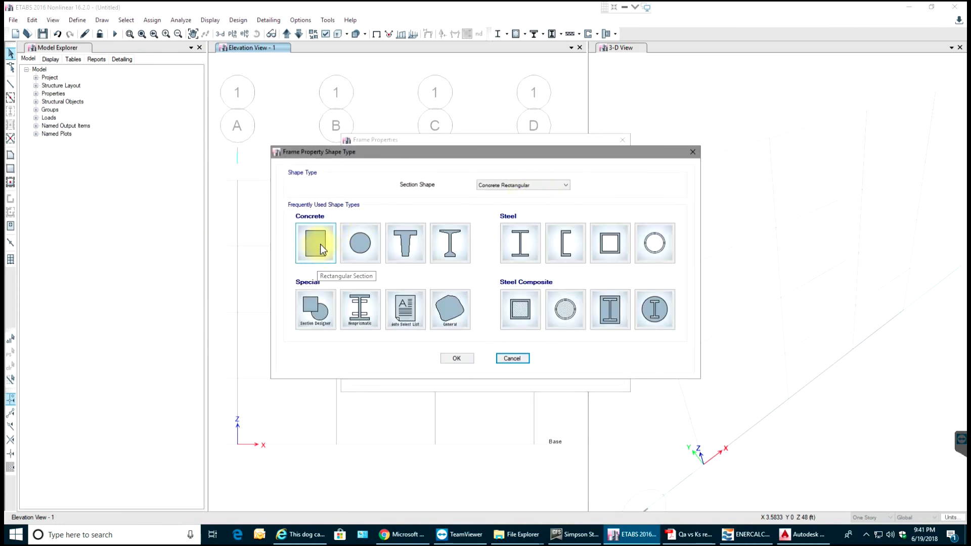
click(320, 244)
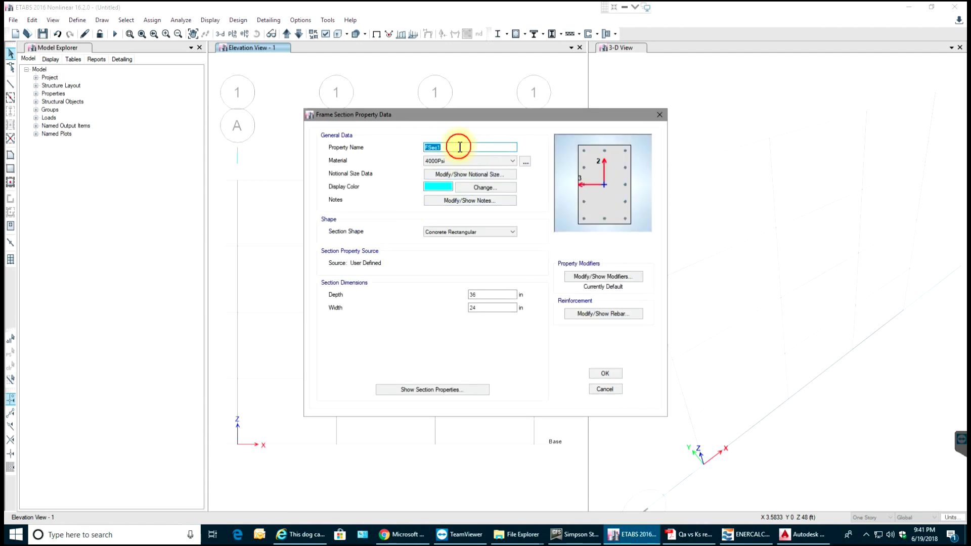
text(Column)
double_click(476, 294)
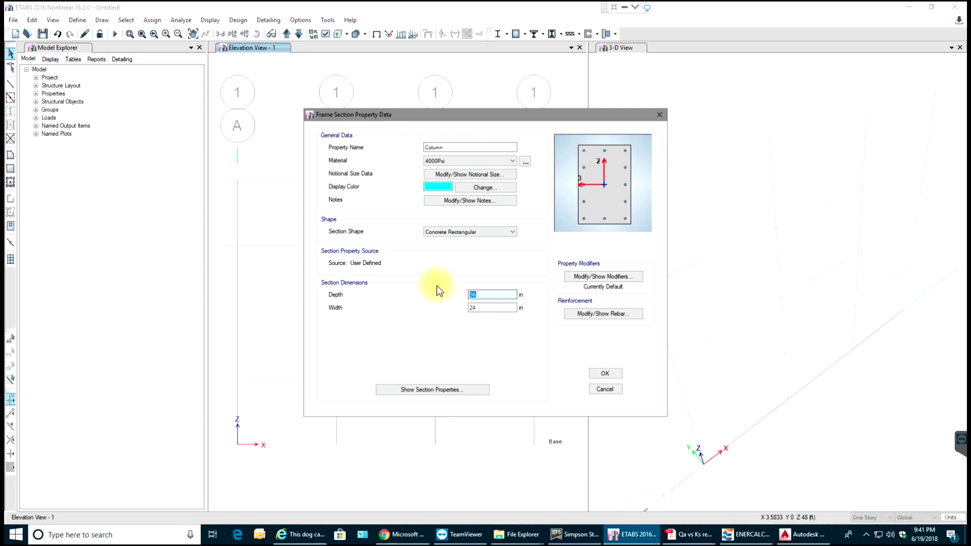
text(24)
Review the Column section's reinforcement data and save the section
click(593, 312)
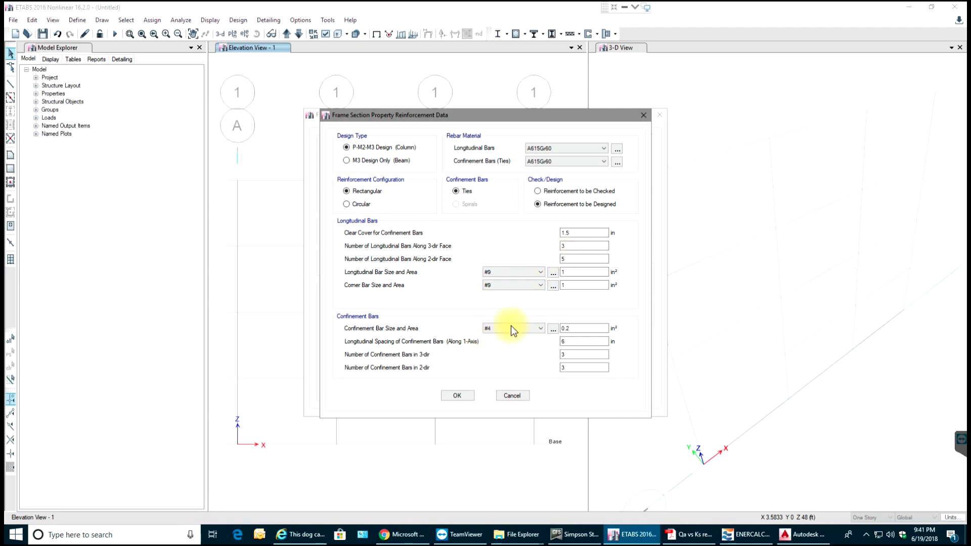
click(445, 397)
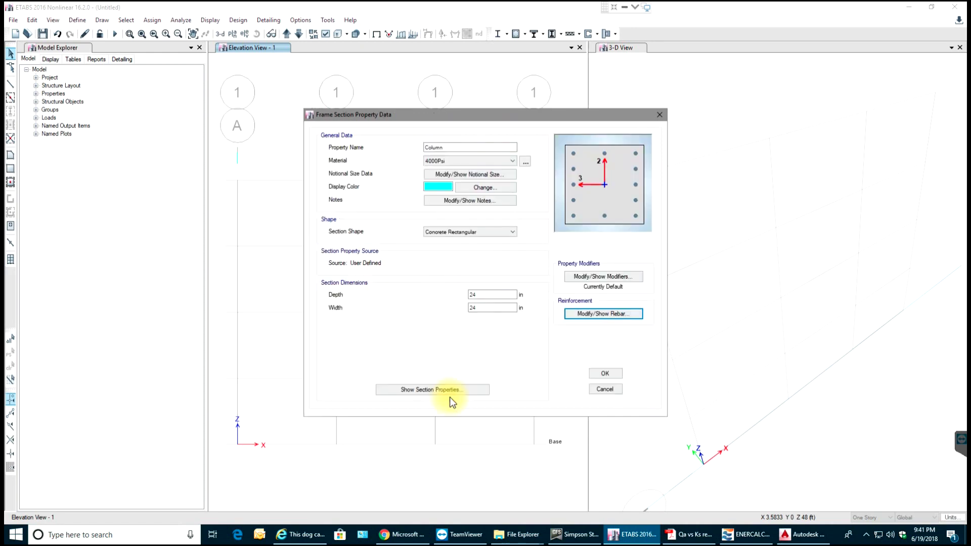
click(605, 374)
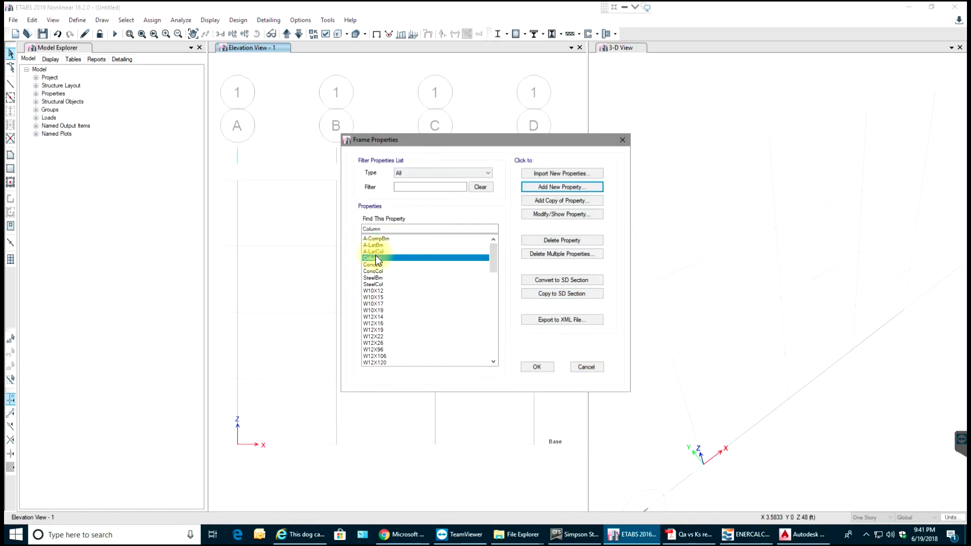
Add a second concrete rectangular frame section with a depth of 18 in and a width of 24 in
click(568, 188)
click(322, 233)
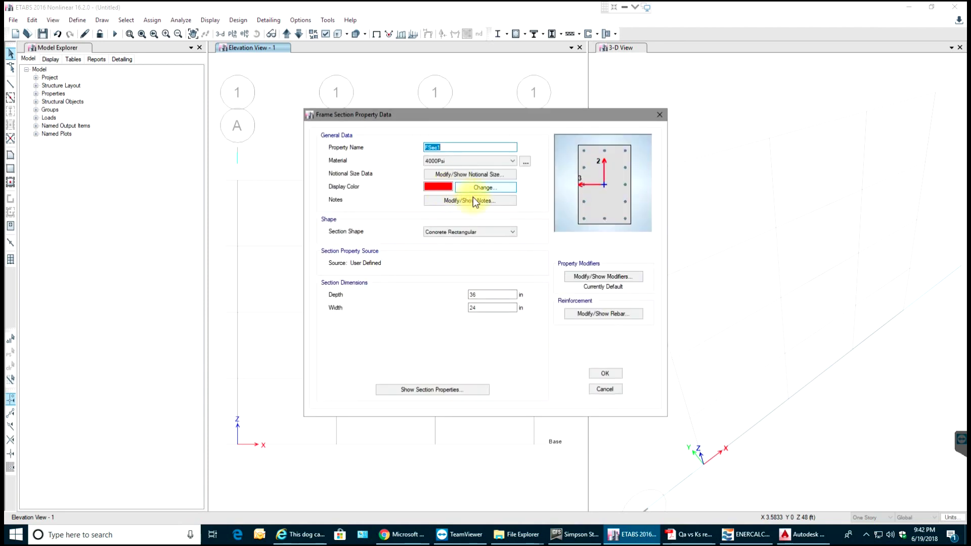
double_click(477, 294)
text(18)
key(Tab)
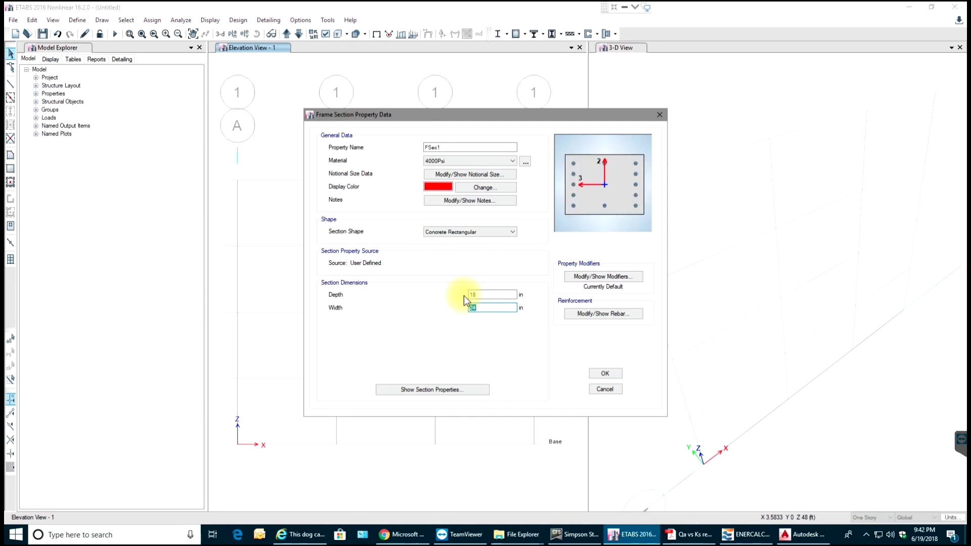
text(24)
click(489, 294)
key(Tab)
drag(483, 307, 457, 308)
text(24)
click(486, 294)
Assign the 5000Psi material to the new 18 by 24 in section and name it Beam
click(465, 161)
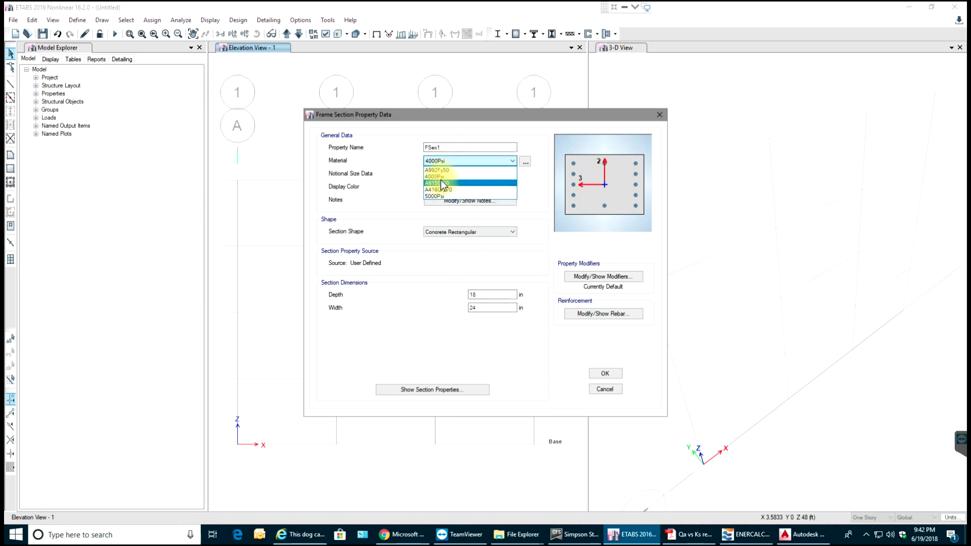
click(447, 196)
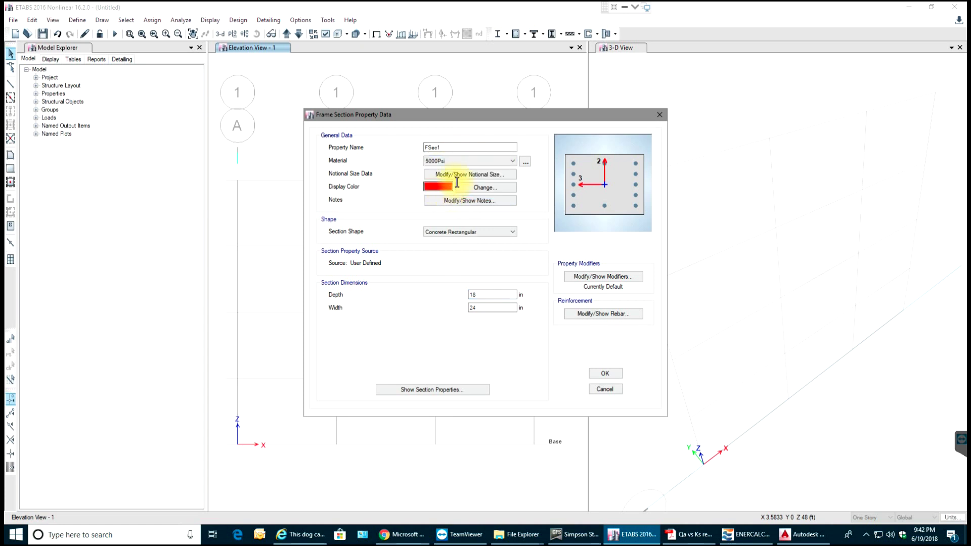
drag(445, 147, 392, 145)
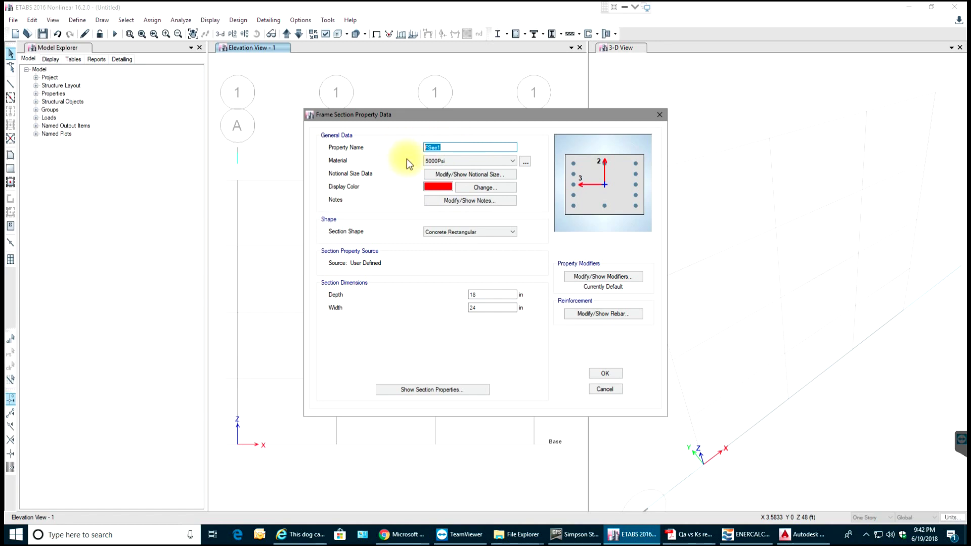
text(Beam)
Set the Beam section's reinforcement design type to M3 Design Only (Beam) and save the section
click(602, 314)
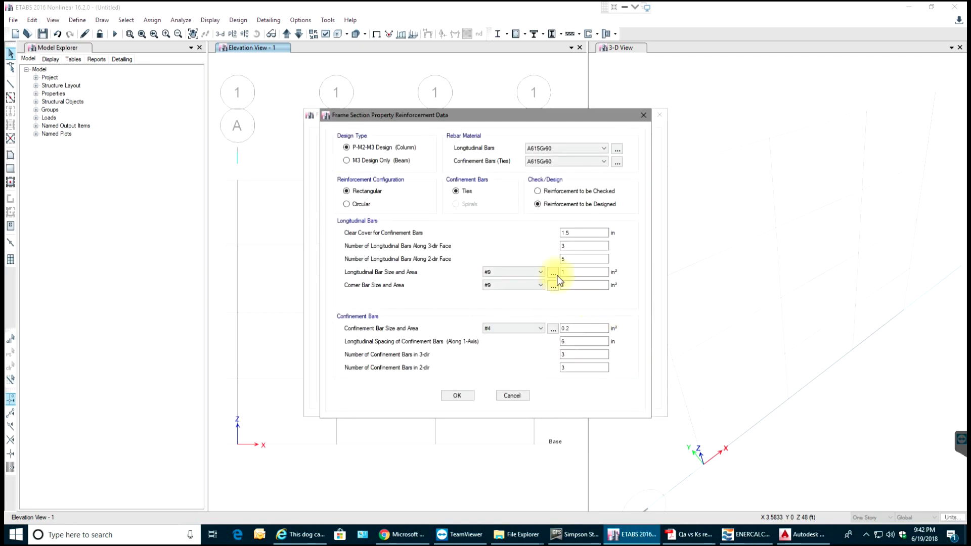
click(366, 160)
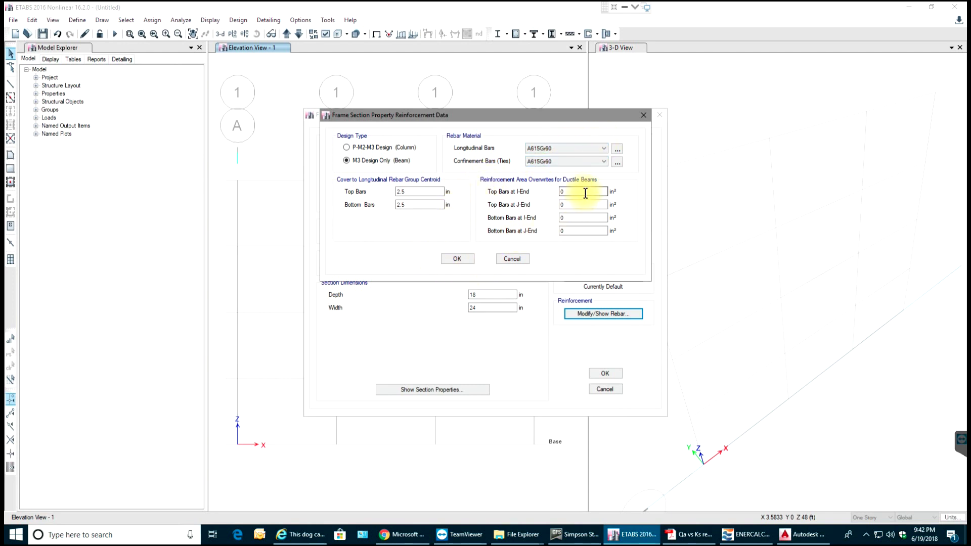
click(369, 147)
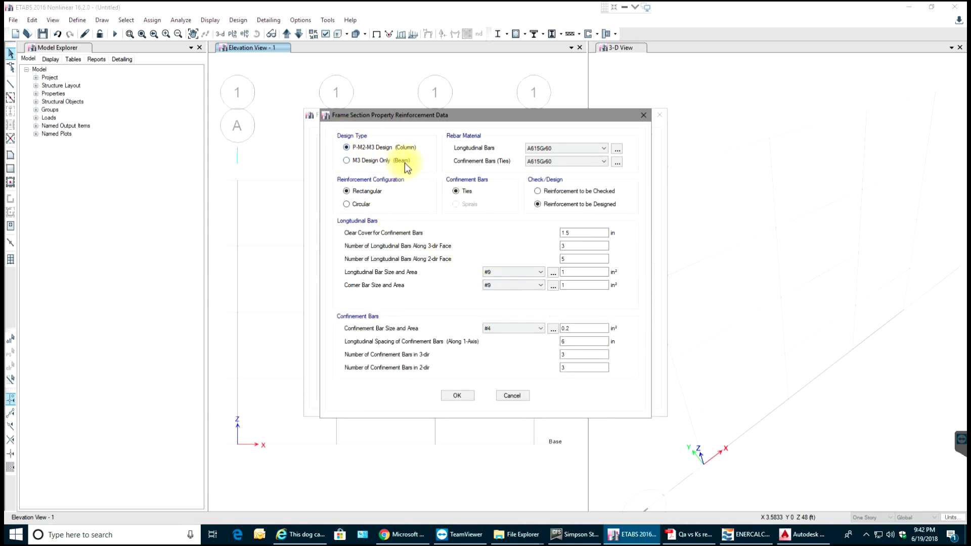
click(372, 160)
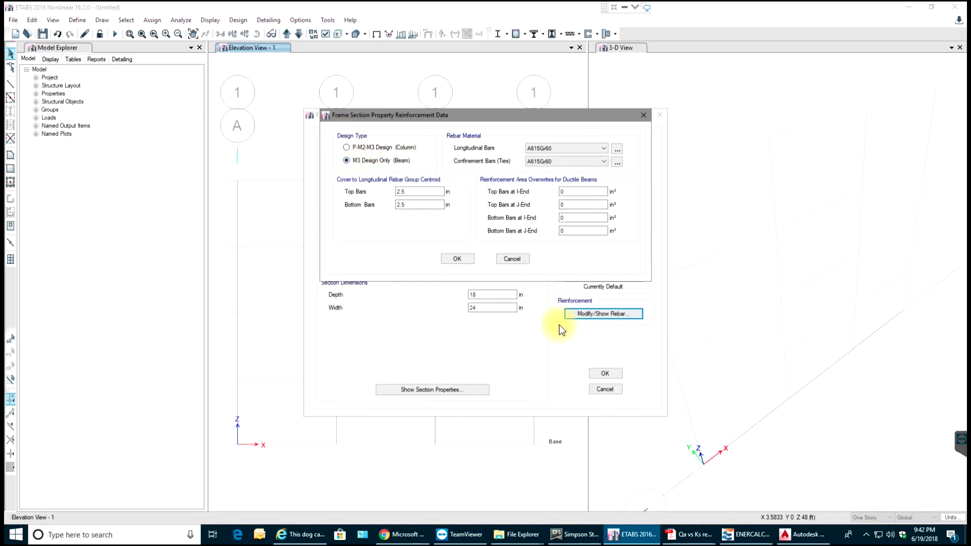
click(467, 259)
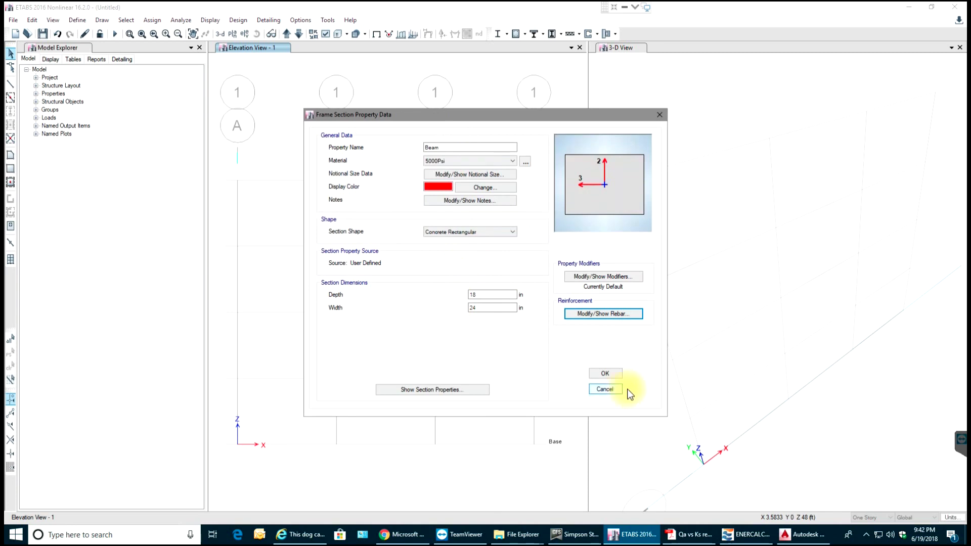
click(605, 372)
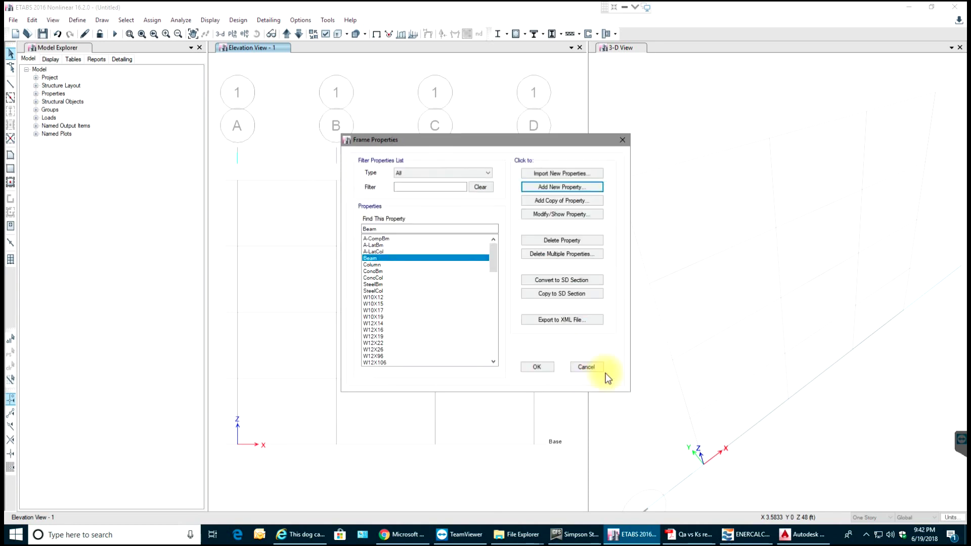
Change the Column section's material to 5000Psi and save it
click(374, 265)
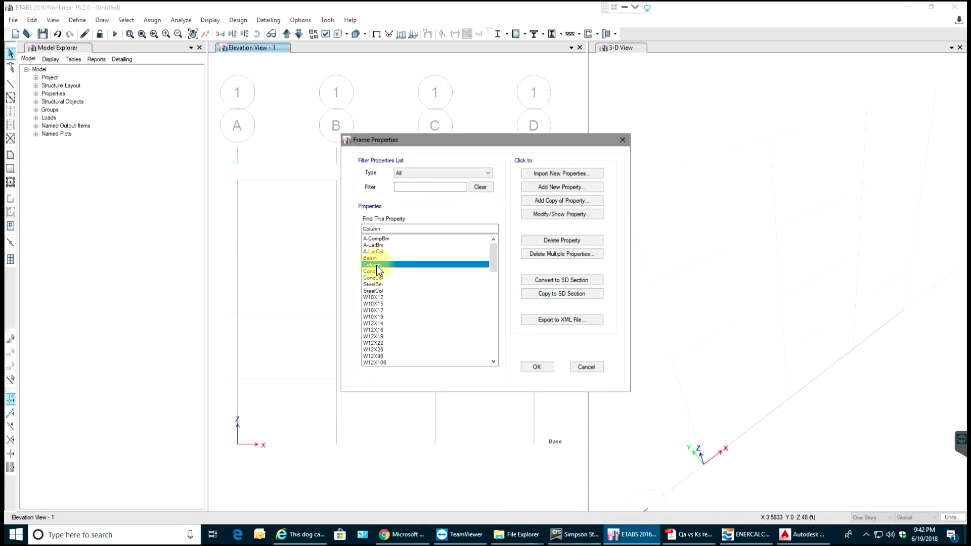
click(555, 214)
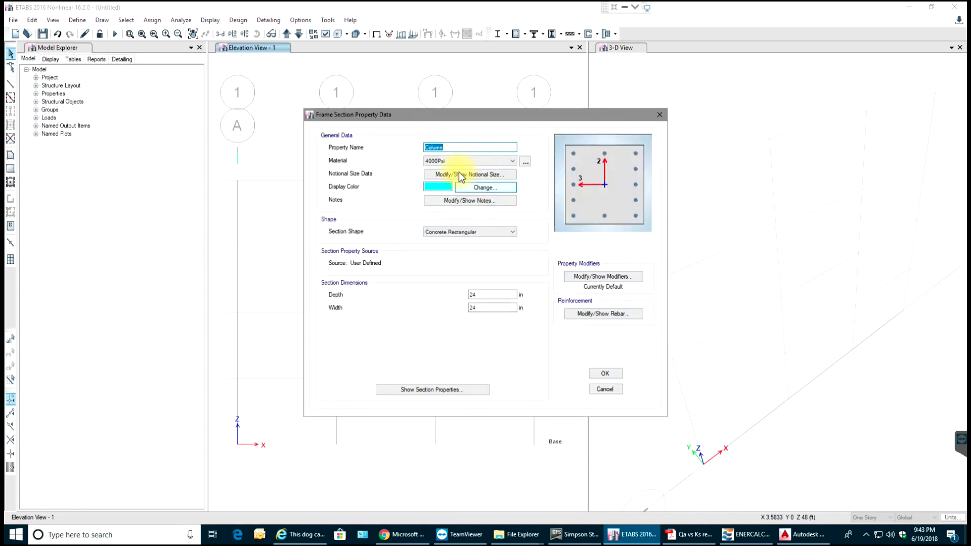
click(445, 161)
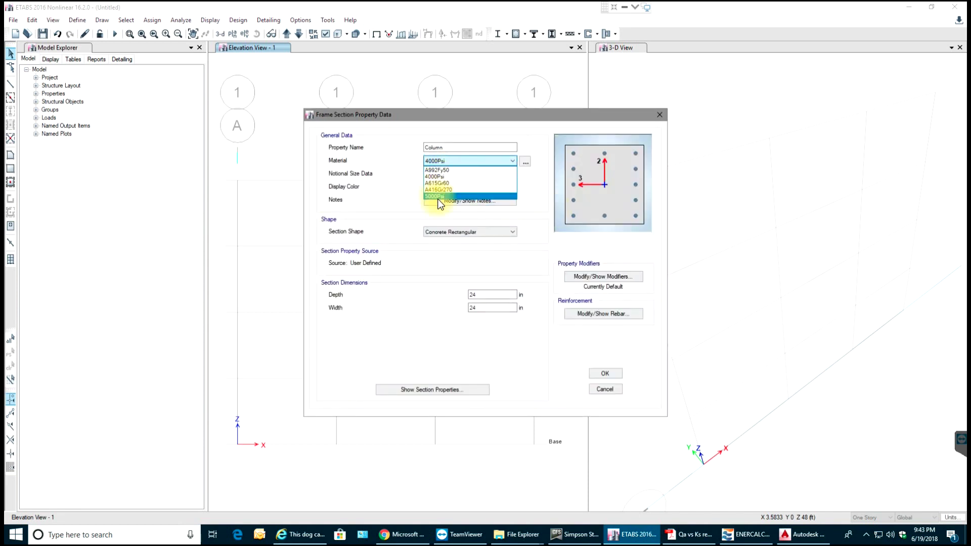
click(435, 196)
click(609, 373)
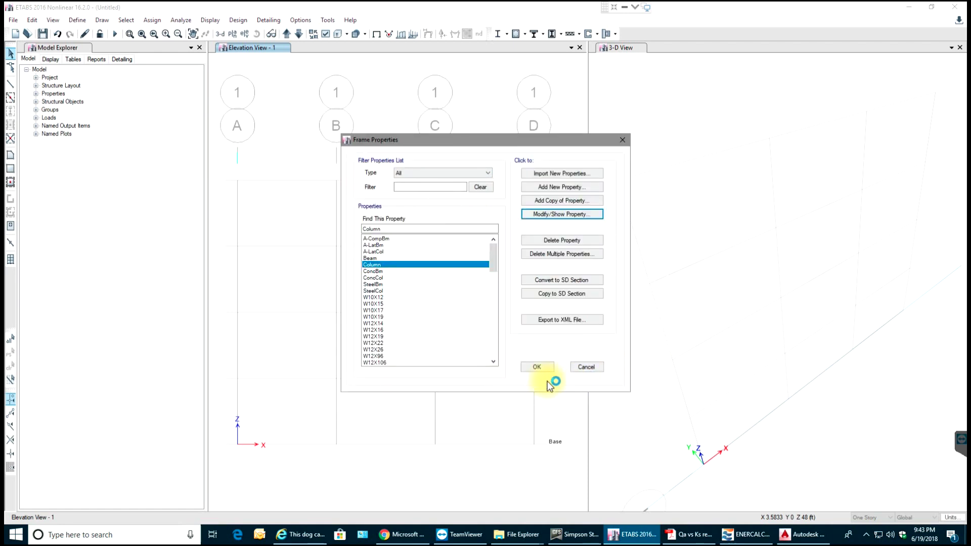
Save the frame section definitions and review the list of defined load cases
click(537, 366)
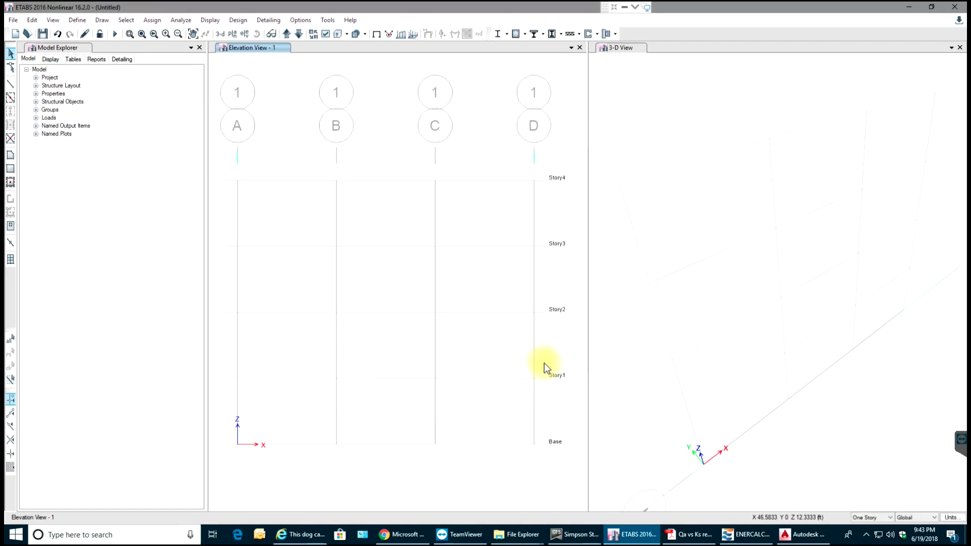
click(77, 20)
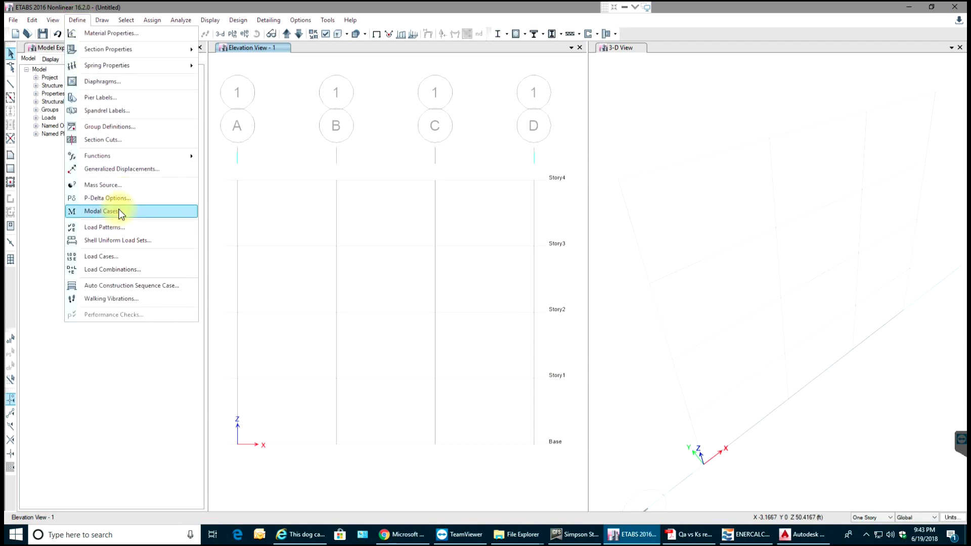
click(109, 256)
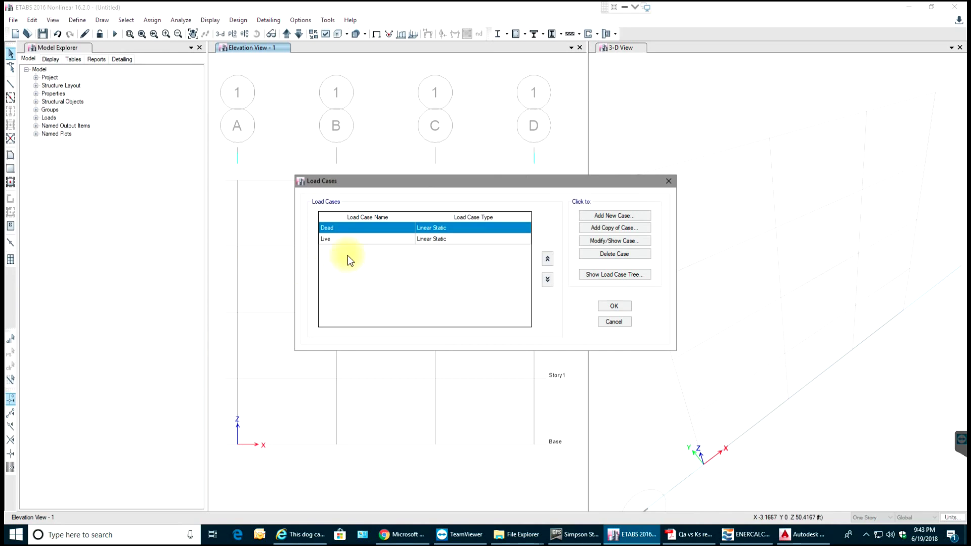
click(614, 306)
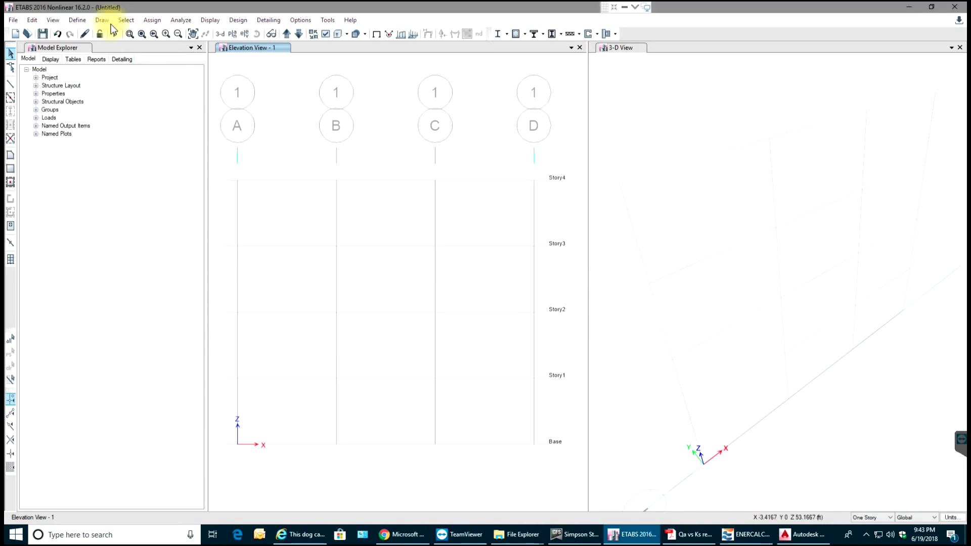
Add the default design load combinations for Concrete Frame Design
click(77, 20)
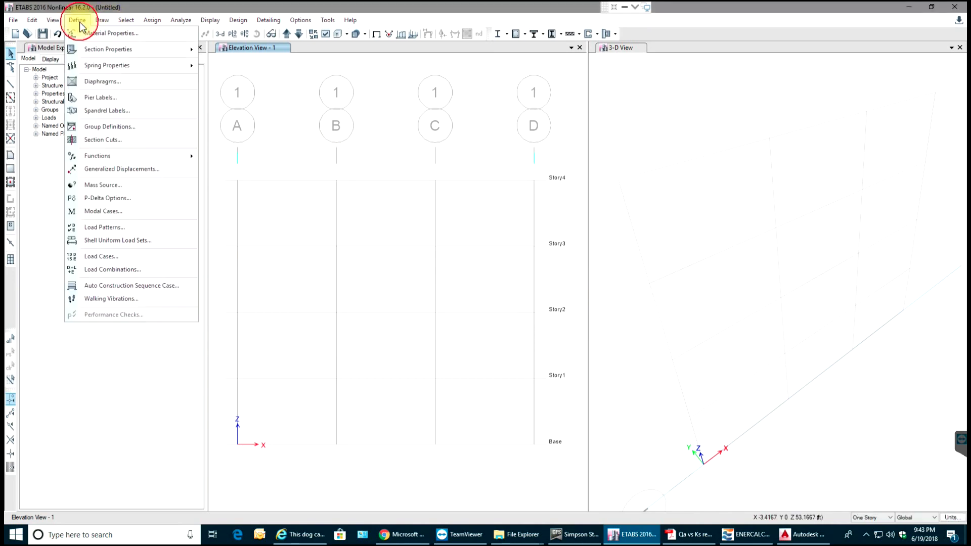
click(107, 271)
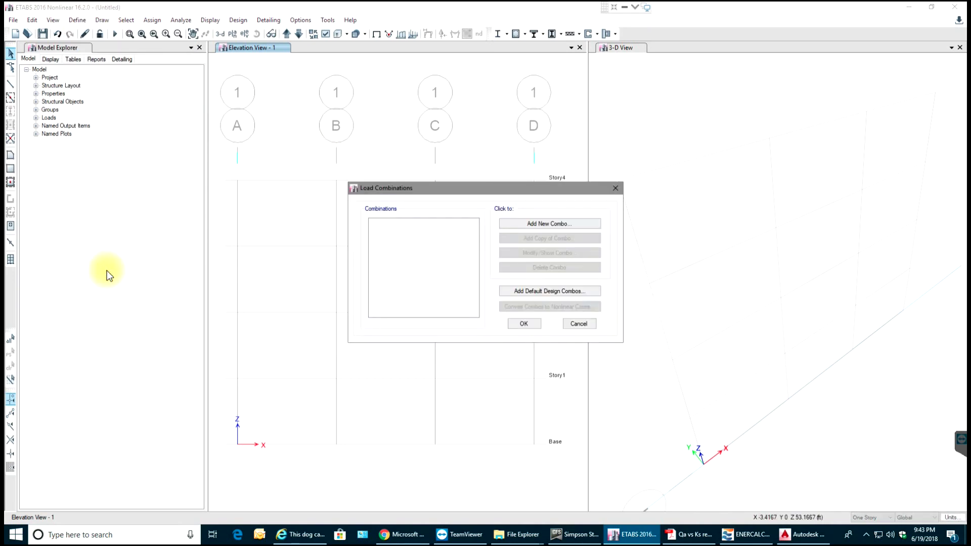
click(561, 293)
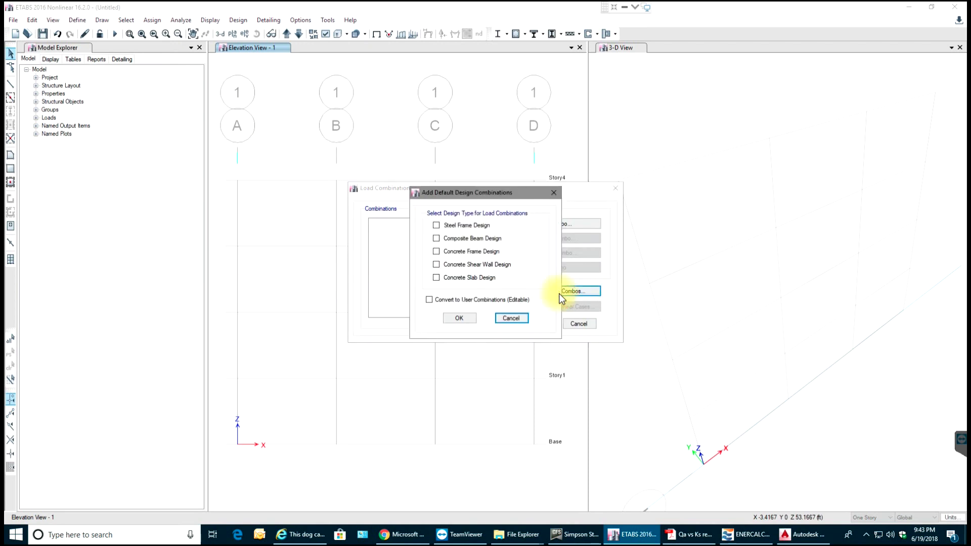
click(447, 253)
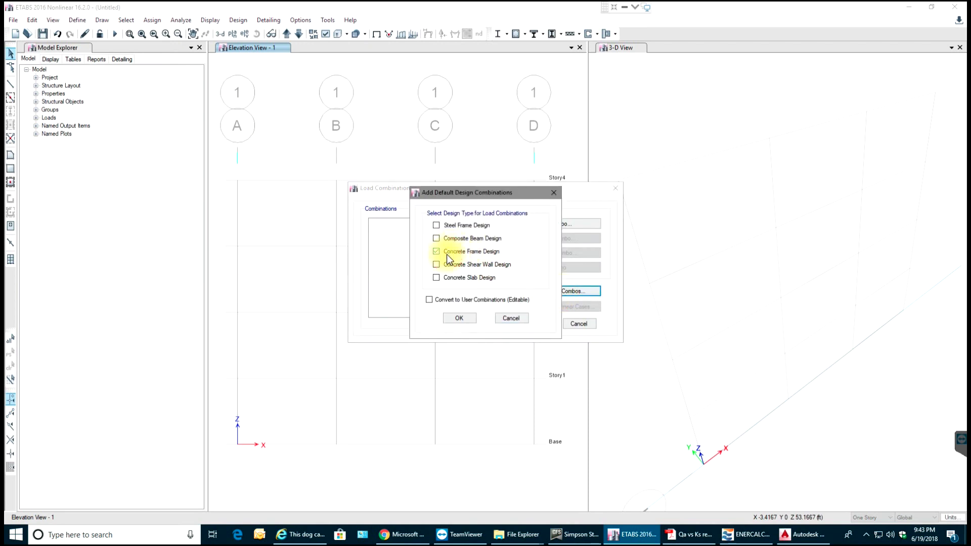
click(461, 318)
Examine the load factors of the DCon2 combination and accept the load combinations
click(407, 229)
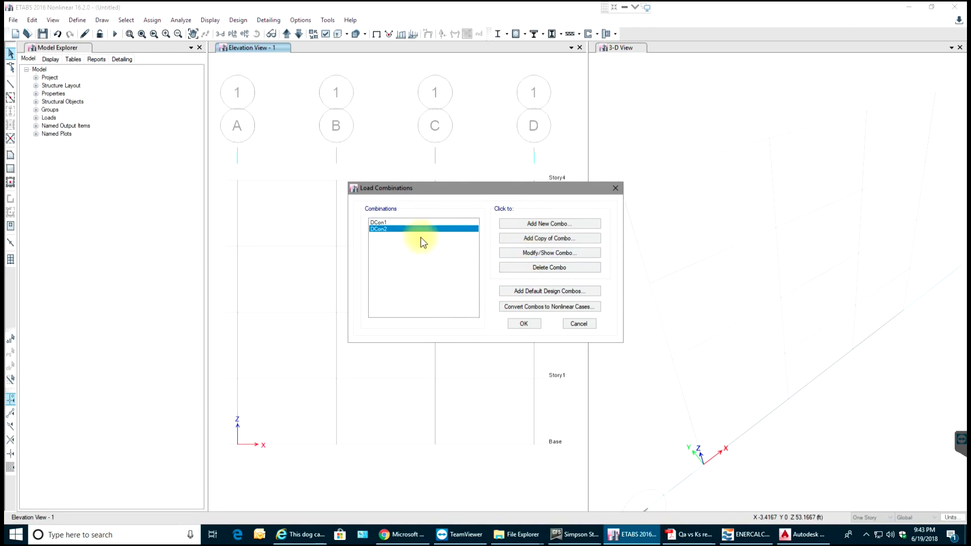
click(545, 253)
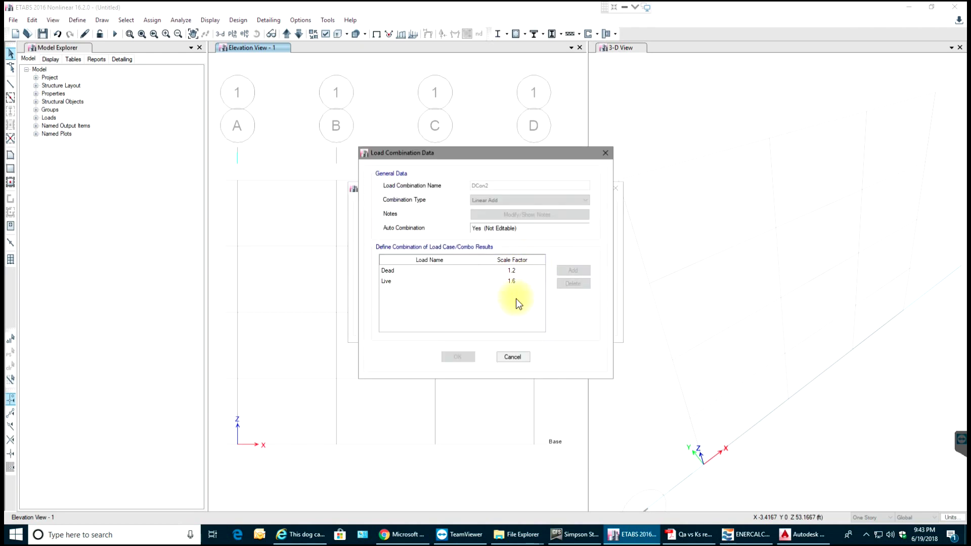
click(512, 357)
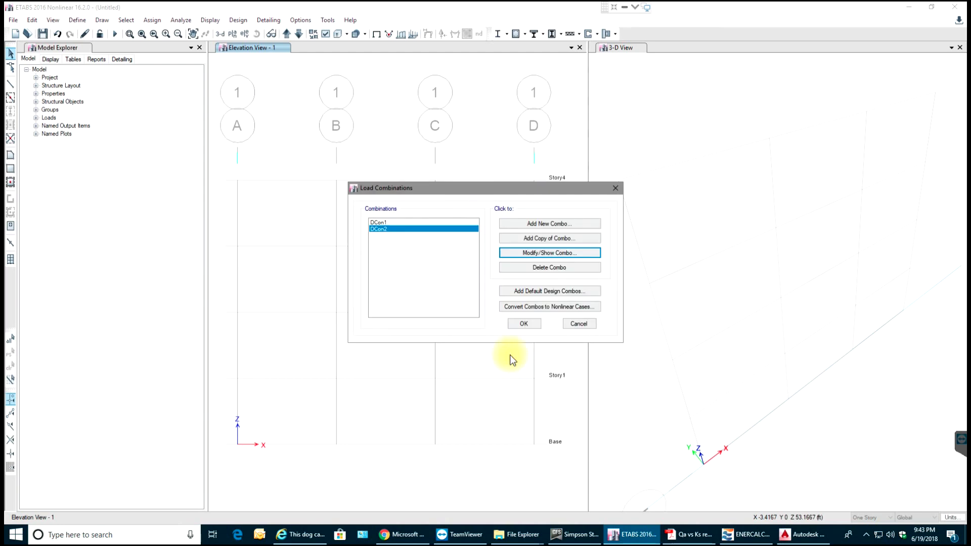
click(531, 327)
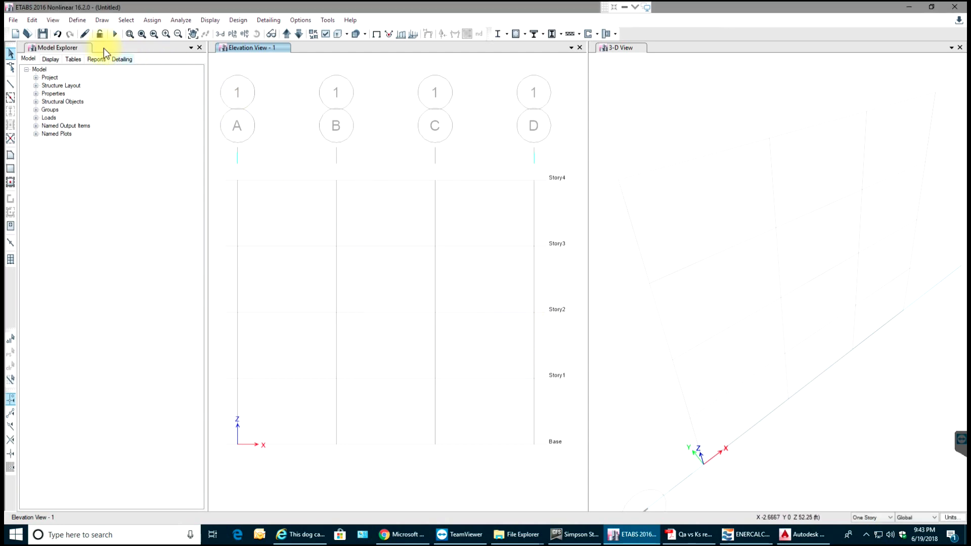
Draw a frame line with the Column section on grid line A from Base to Story1 in the elevation
click(10, 84)
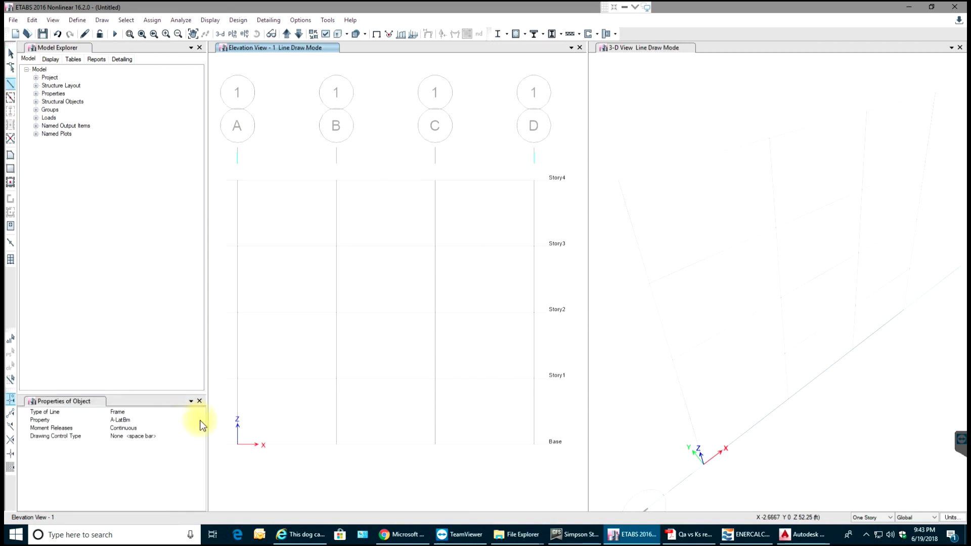
click(140, 413)
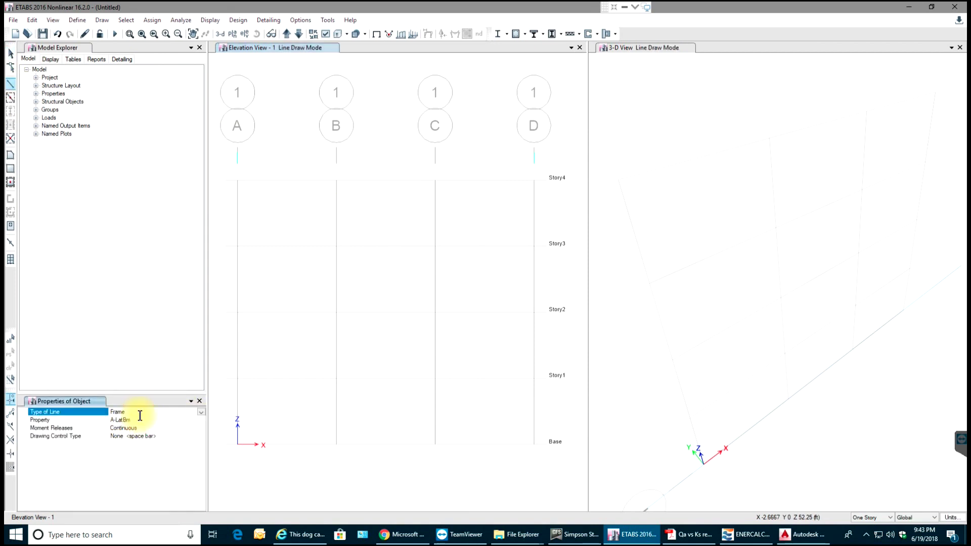
click(125, 419)
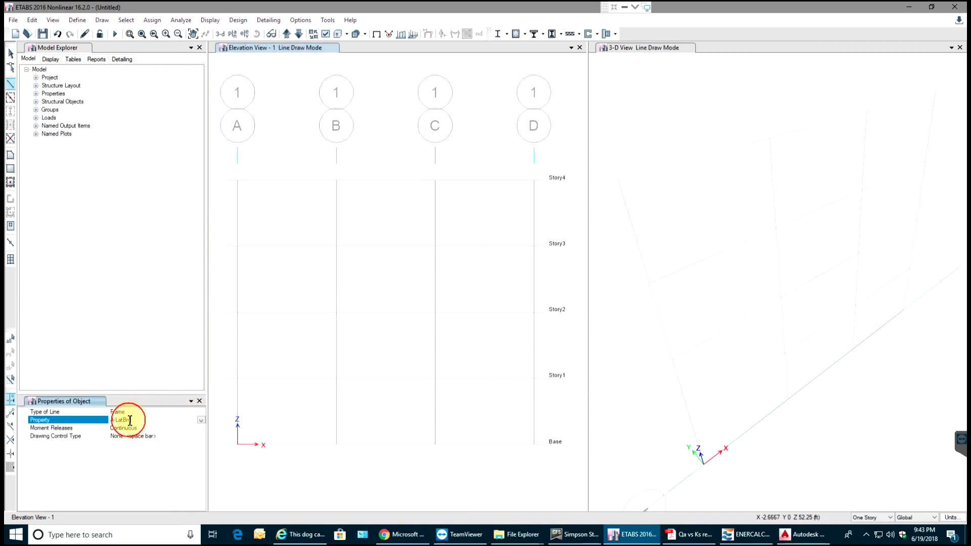
click(201, 420)
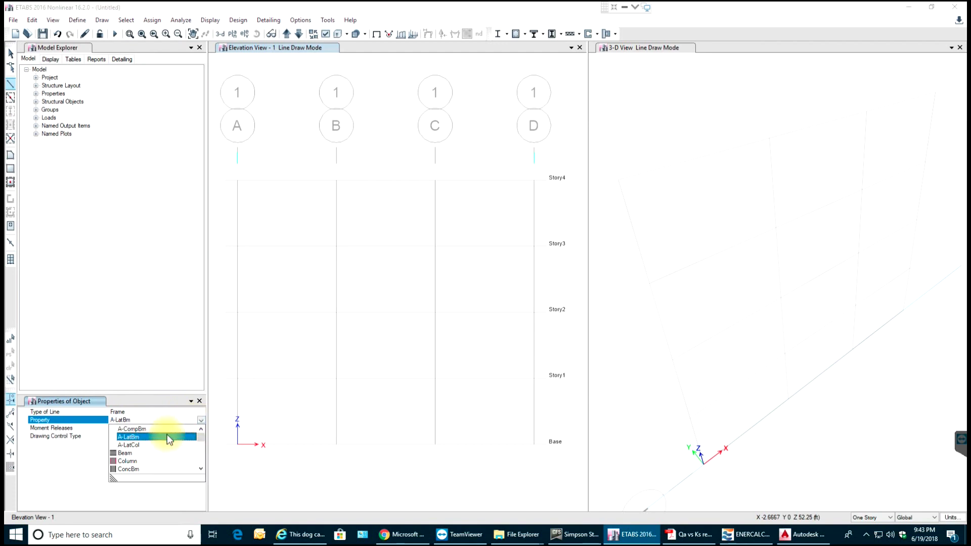
click(133, 461)
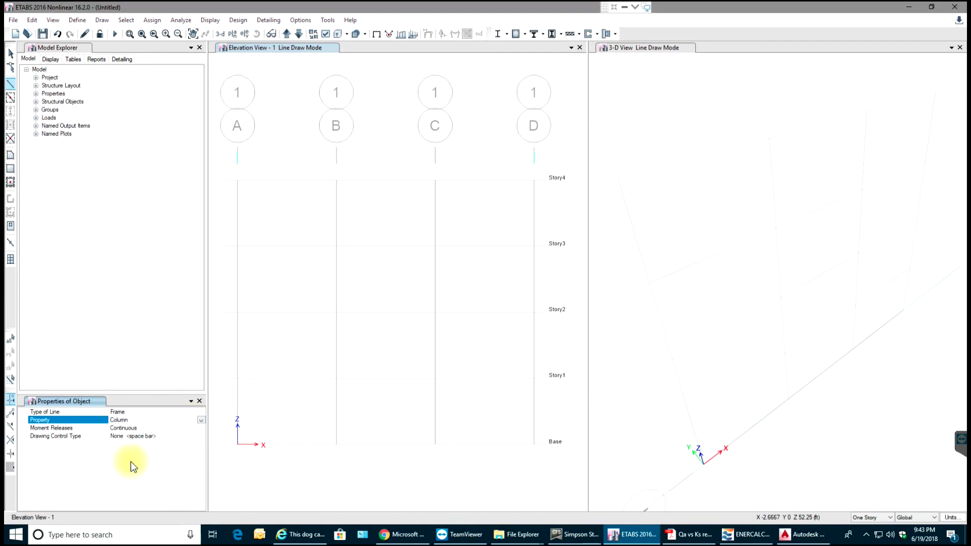
click(238, 444)
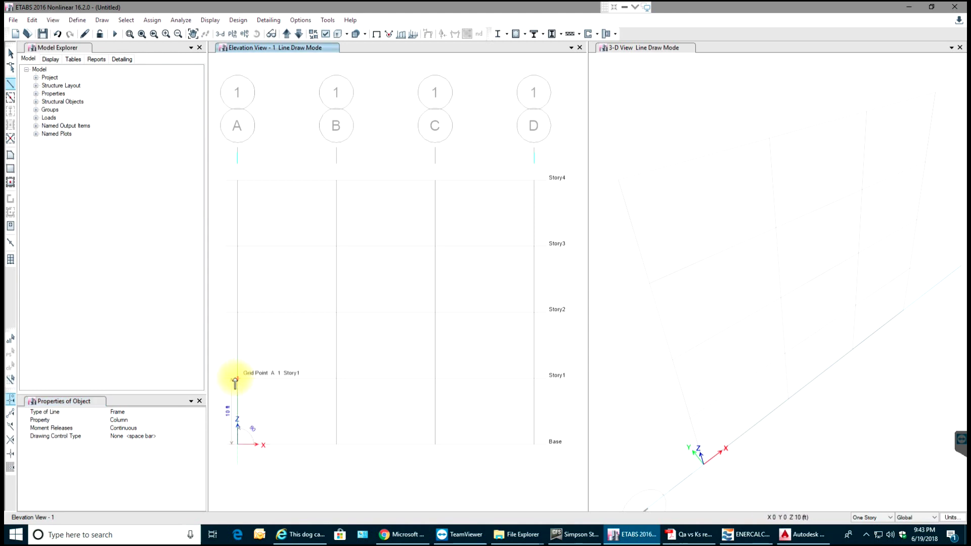
scroll(233, 384, up, 4)
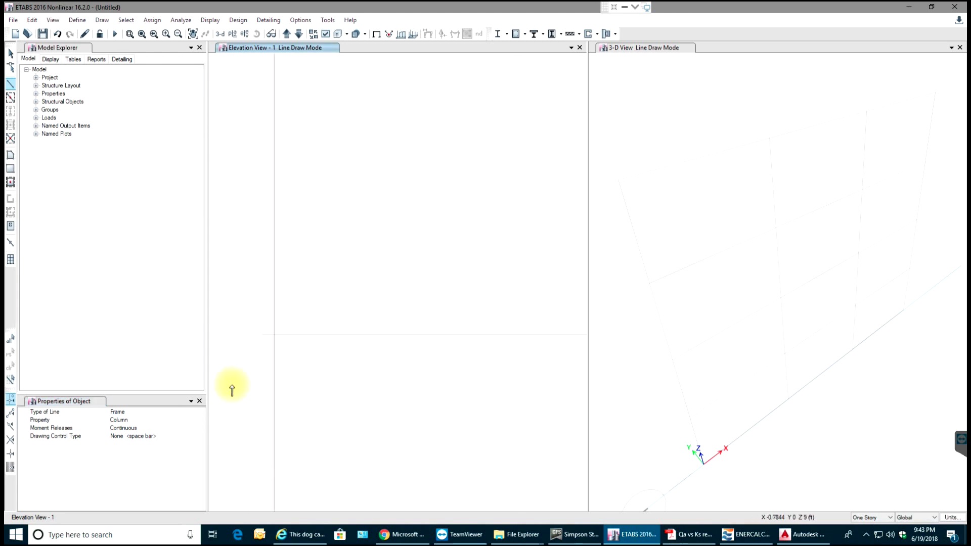
click(273, 334)
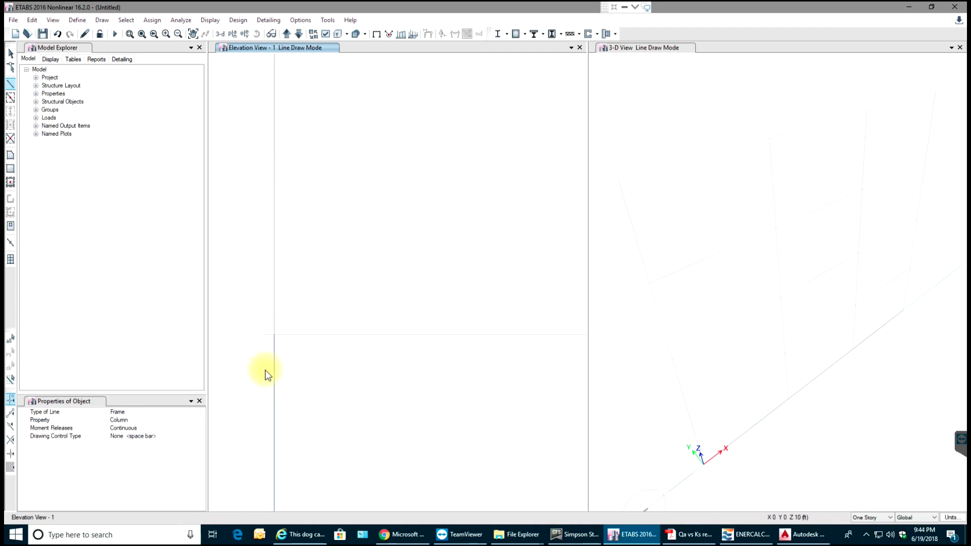
Continue the column line on grid line A through Story2 and Story3 up to Story4
scroll(268, 376, down, 4)
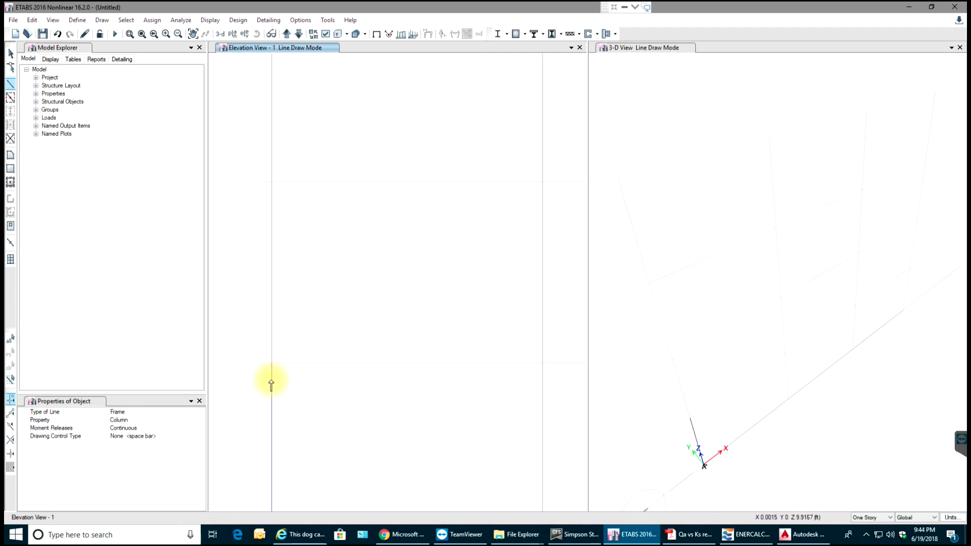
click(271, 187)
scroll(256, 281, down, 3)
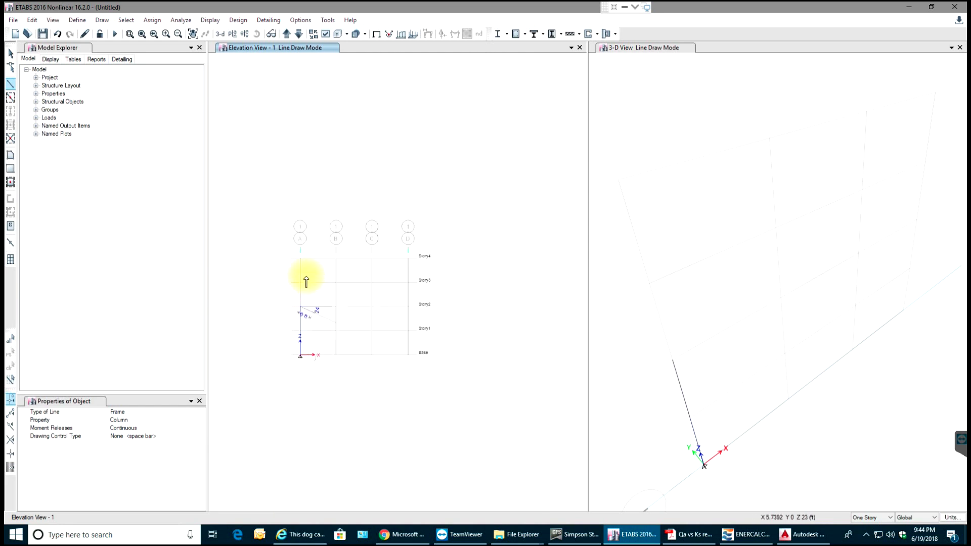
scroll(306, 278, up, 5)
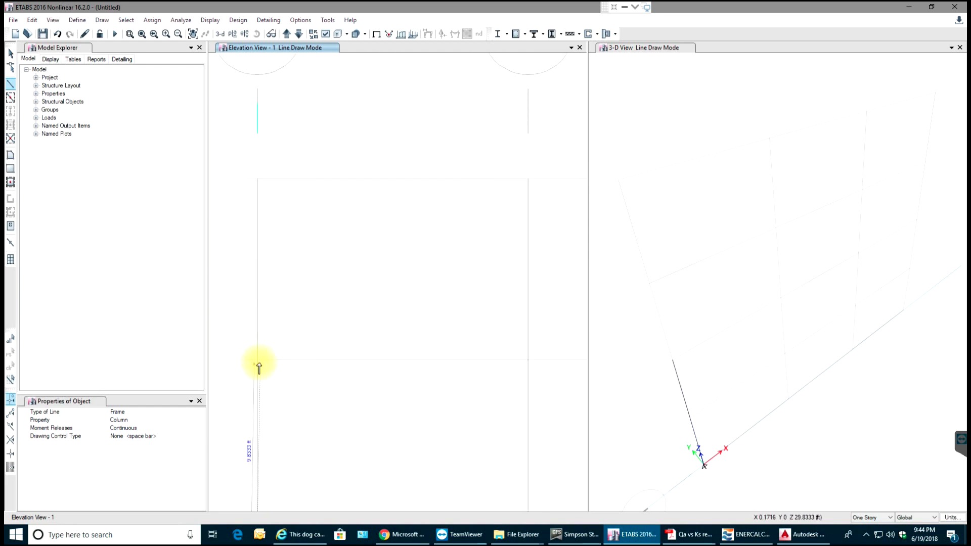
click(258, 361)
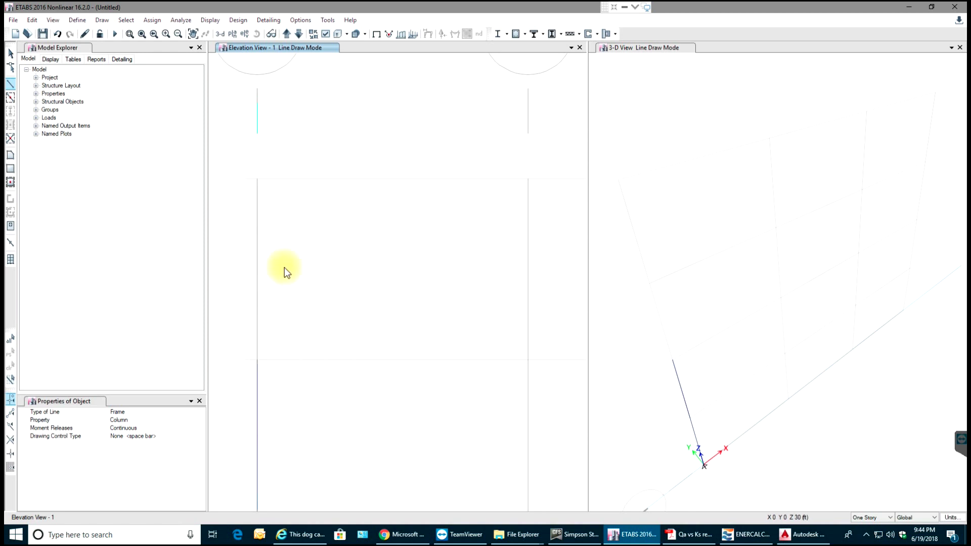
click(257, 181)
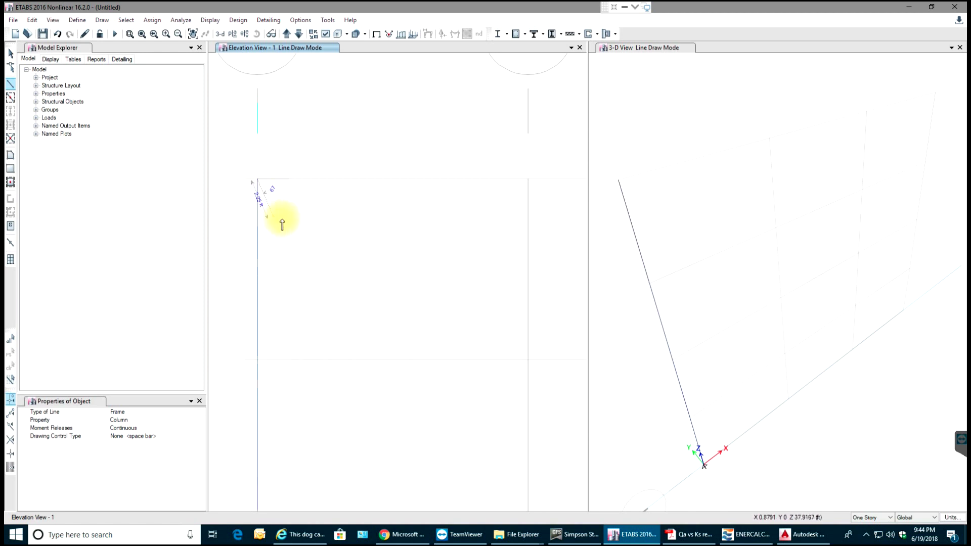
scroll(282, 217, down, 5)
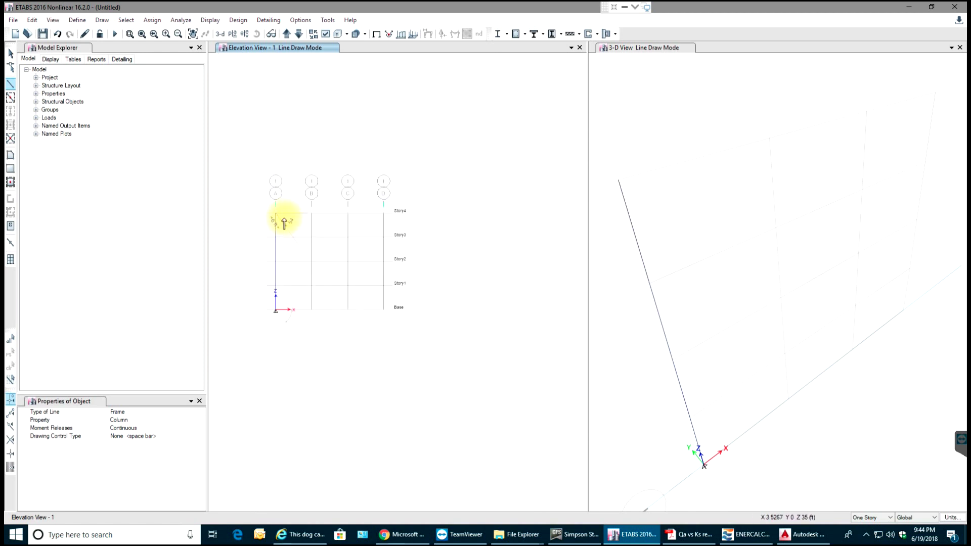
key(Escape)
Replicate all column segments and joints on grid line A linearly 3 times with a dx of 15 ft
drag(292, 203, 272, 264)
drag(257, 331, 252, 356)
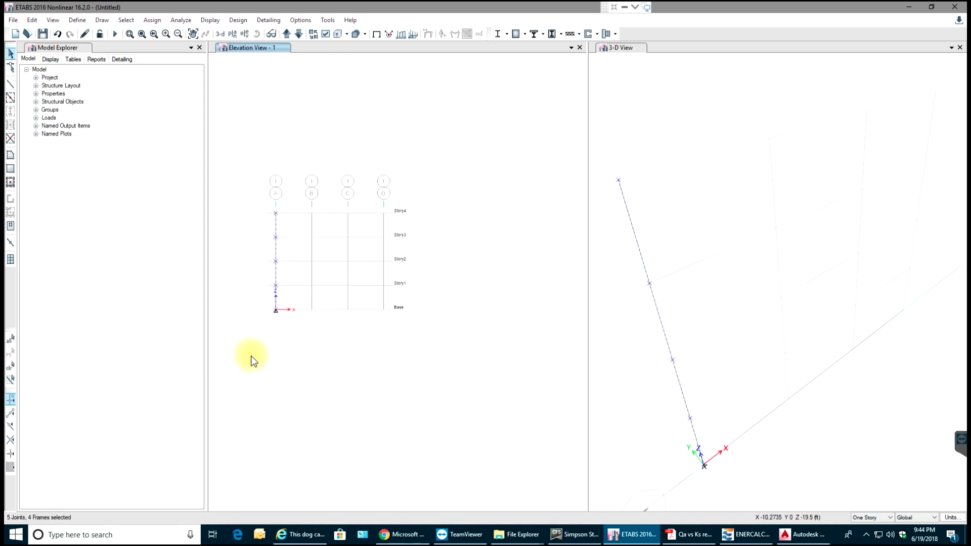
click(40, 21)
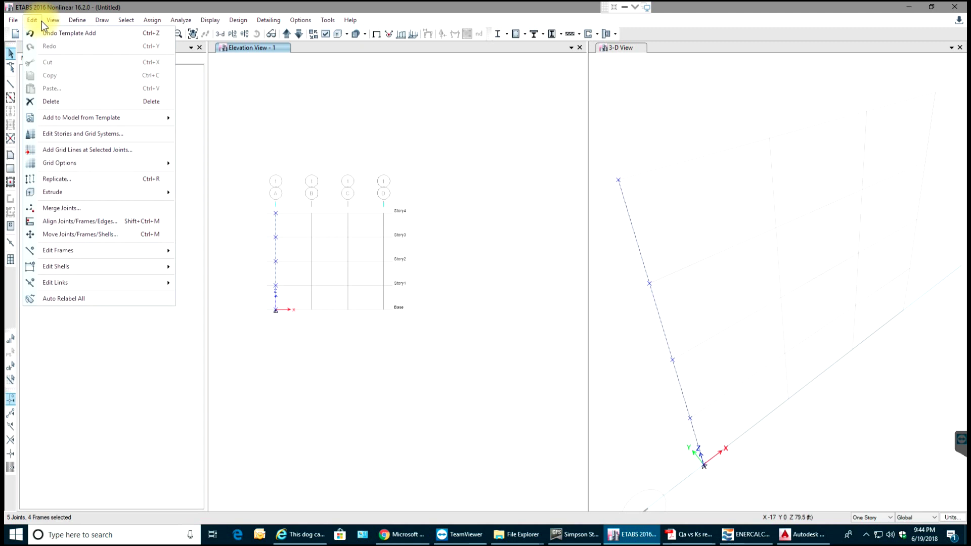
click(68, 181)
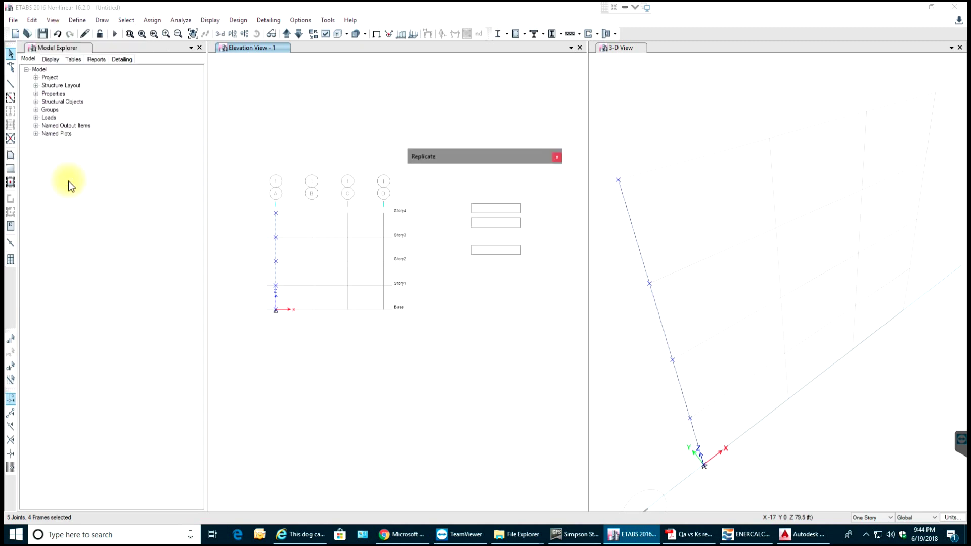
drag(470, 155, 642, 177)
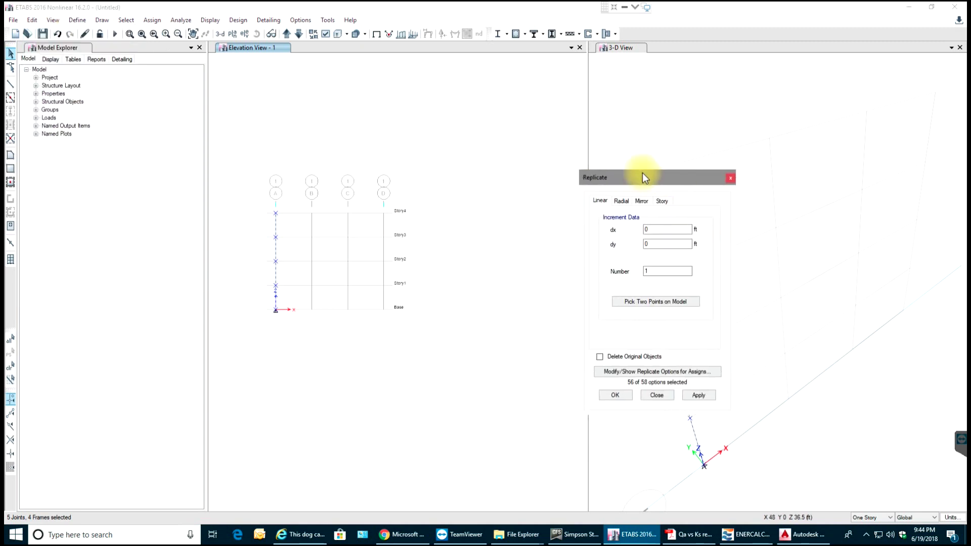
click(659, 229)
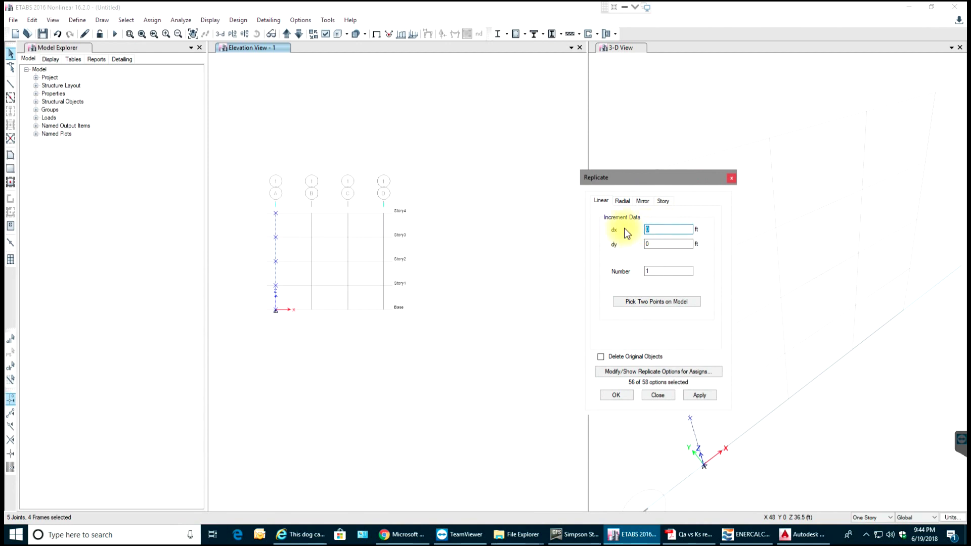
click(649, 271)
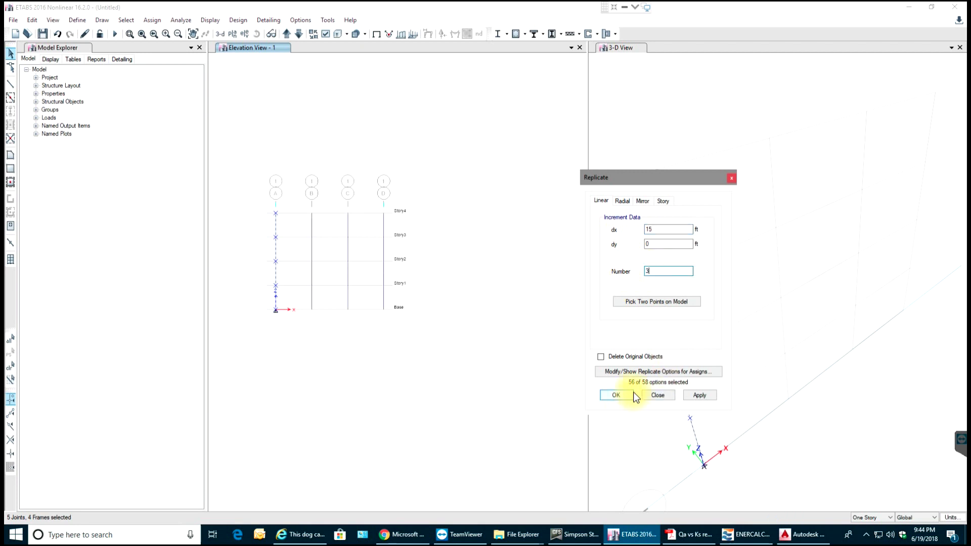
click(700, 394)
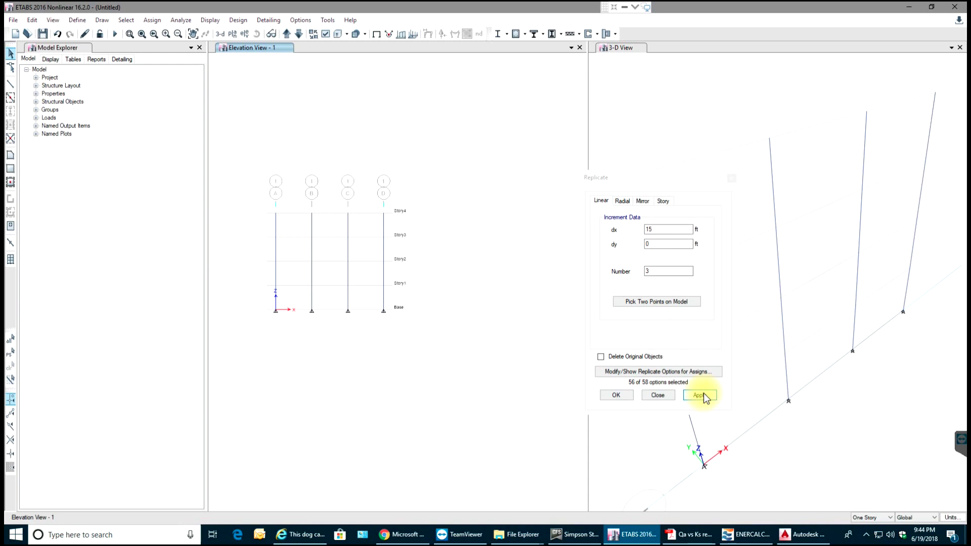
click(616, 395)
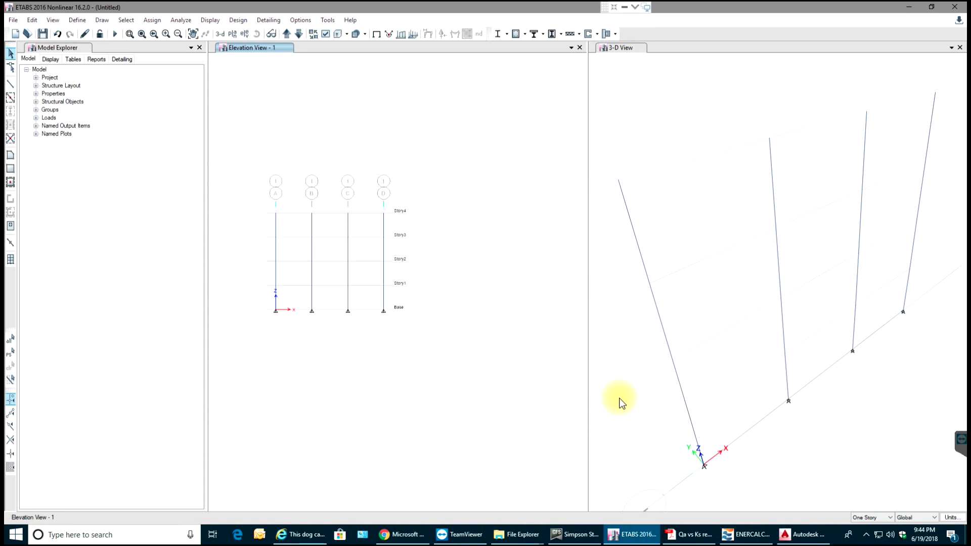
Draw a frame line with the Beam section at Story1 from grid line A to grid line B in the elevation
click(10, 85)
click(123, 420)
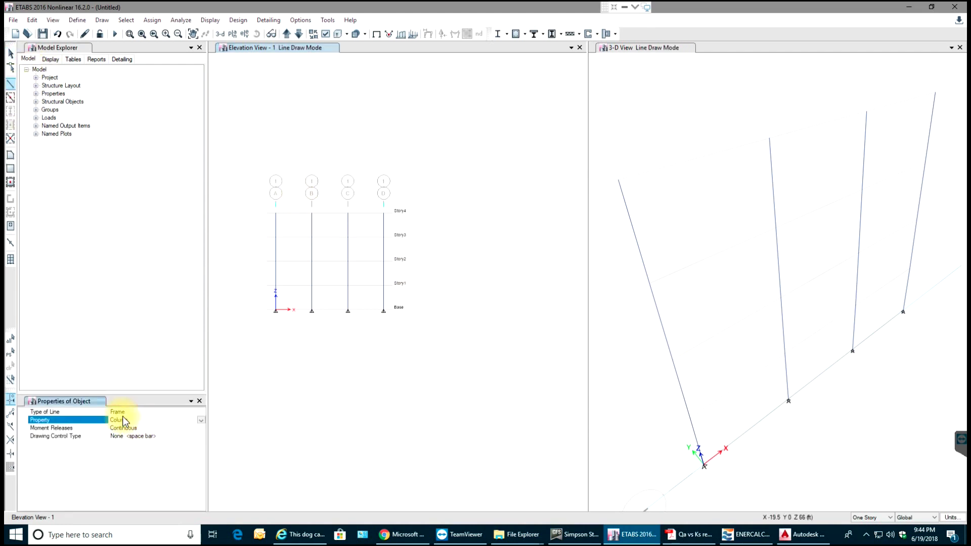
click(200, 420)
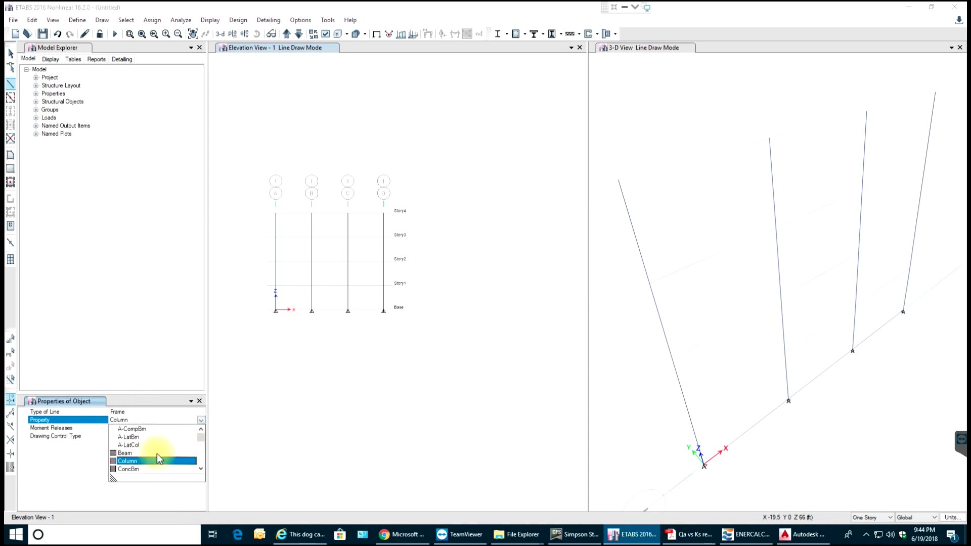
click(129, 453)
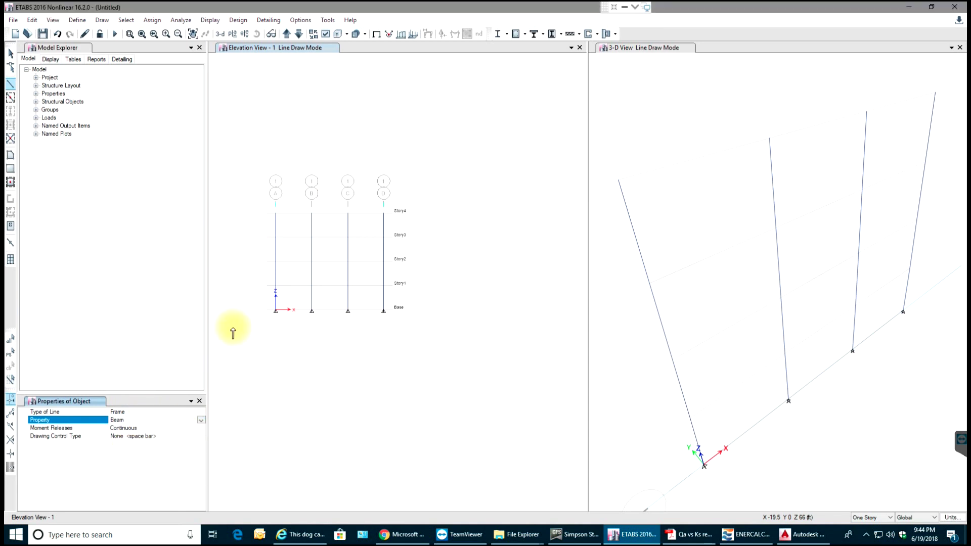
scroll(275, 277, up, 3)
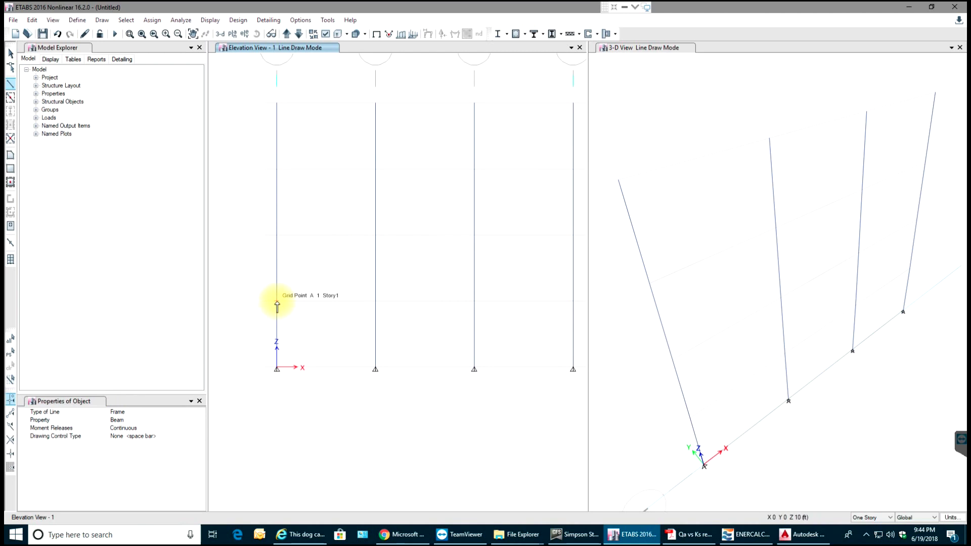
click(277, 302)
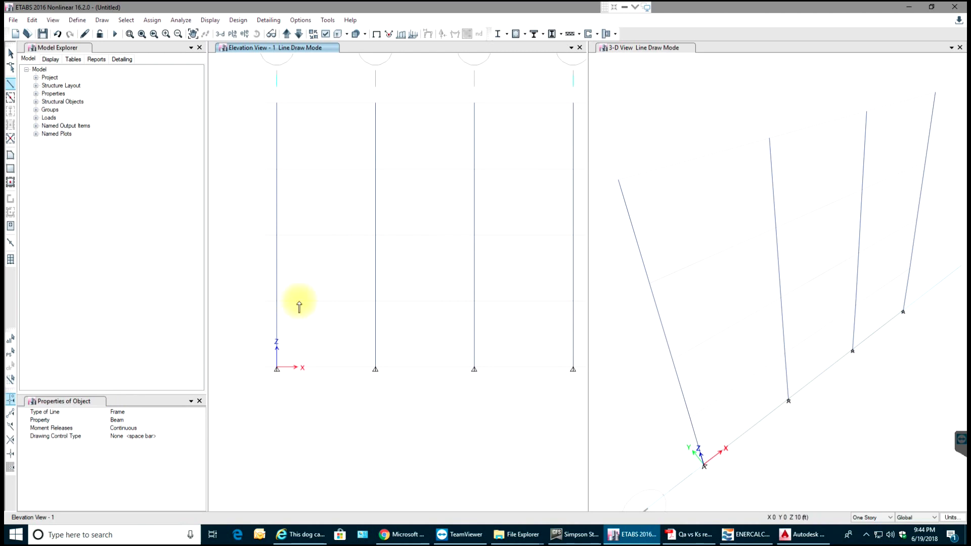
click(390, 310)
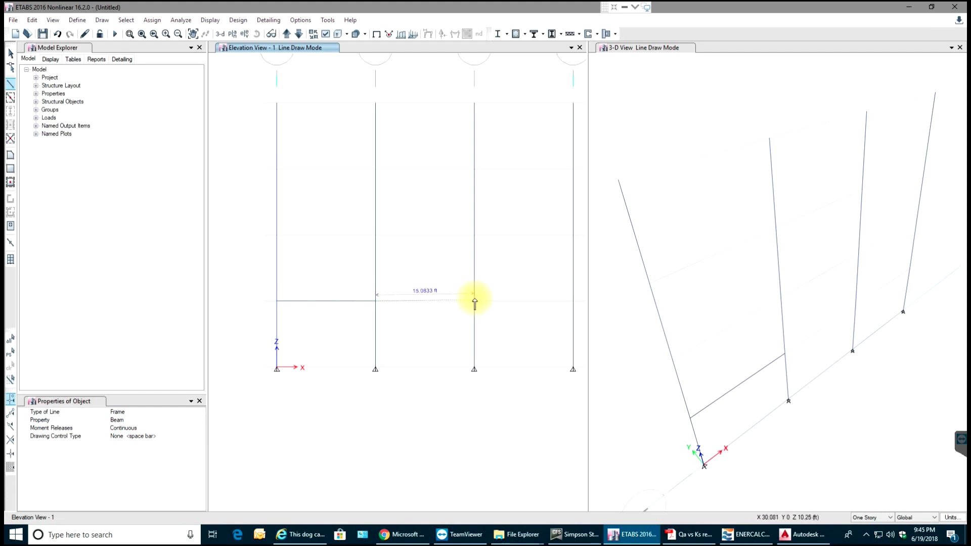
Continue the Story1 beam line through grid line C to grid line D and finish drawing
scroll(489, 295, up, 5)
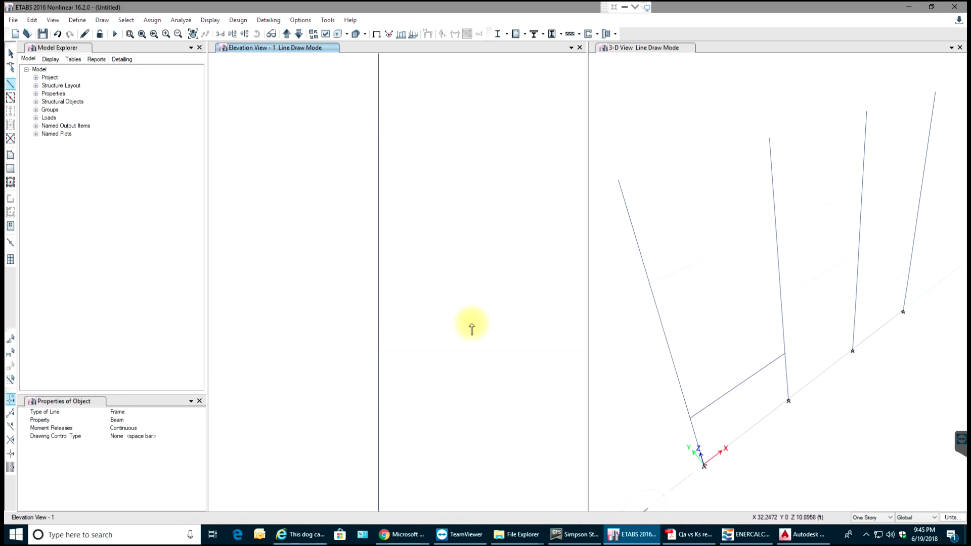
click(378, 353)
scroll(368, 381, down, 5)
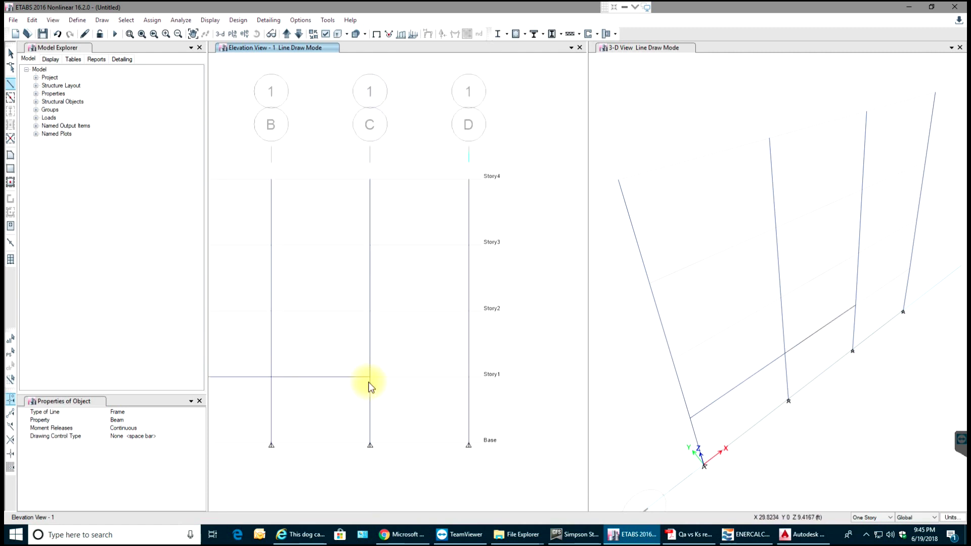
scroll(399, 386, up, 3)
scroll(401, 384, up, 5)
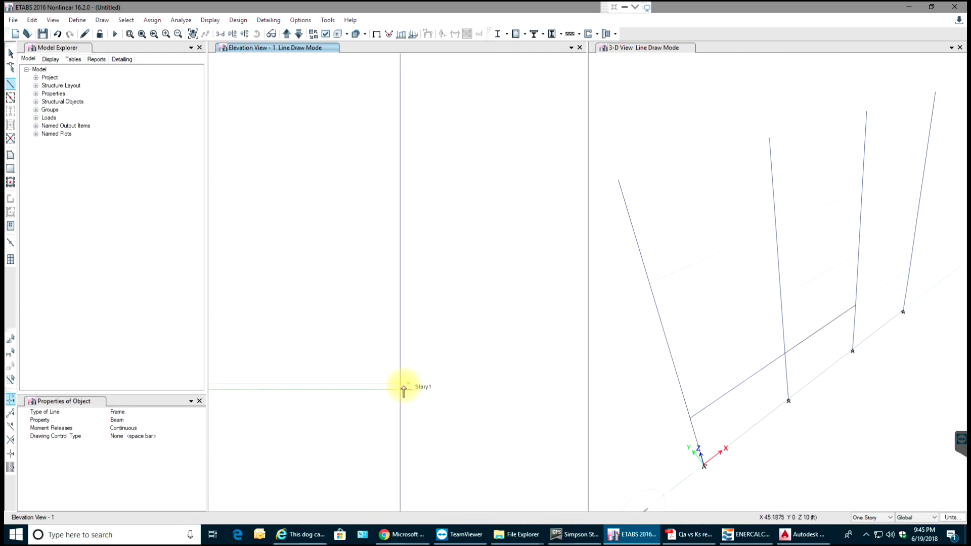
click(401, 389)
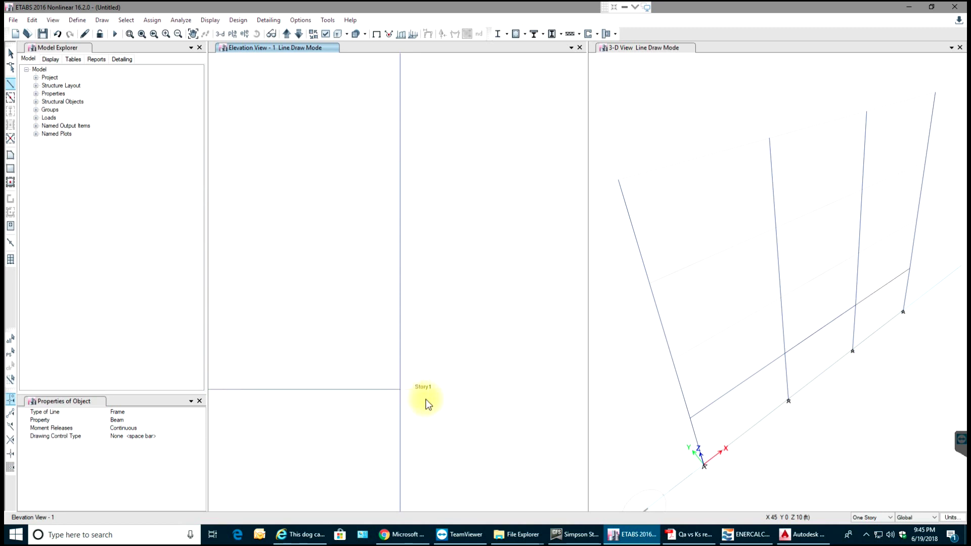
scroll(427, 403, down, 4)
key(Escape)
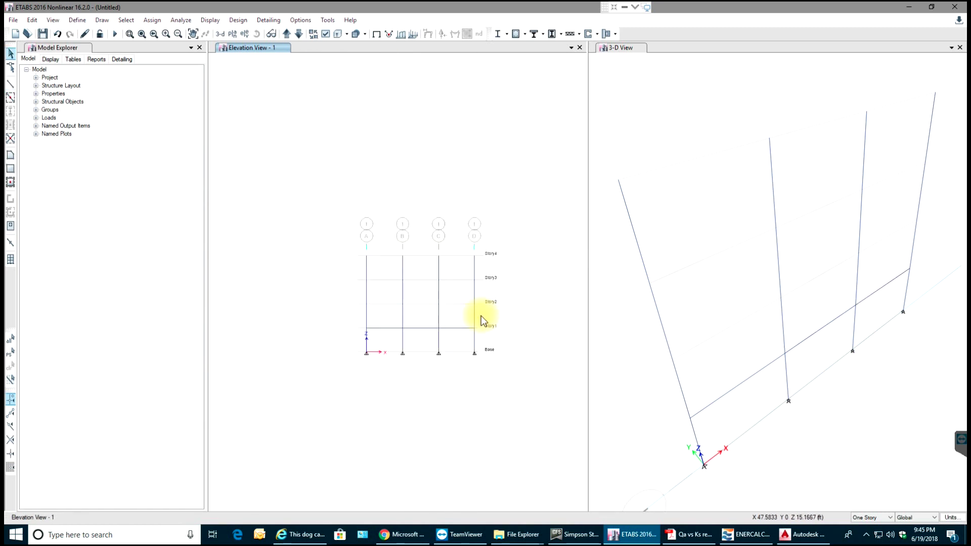
Replicate the three Story1 beams and their joints by story onto Story2
scroll(430, 329, up, 3)
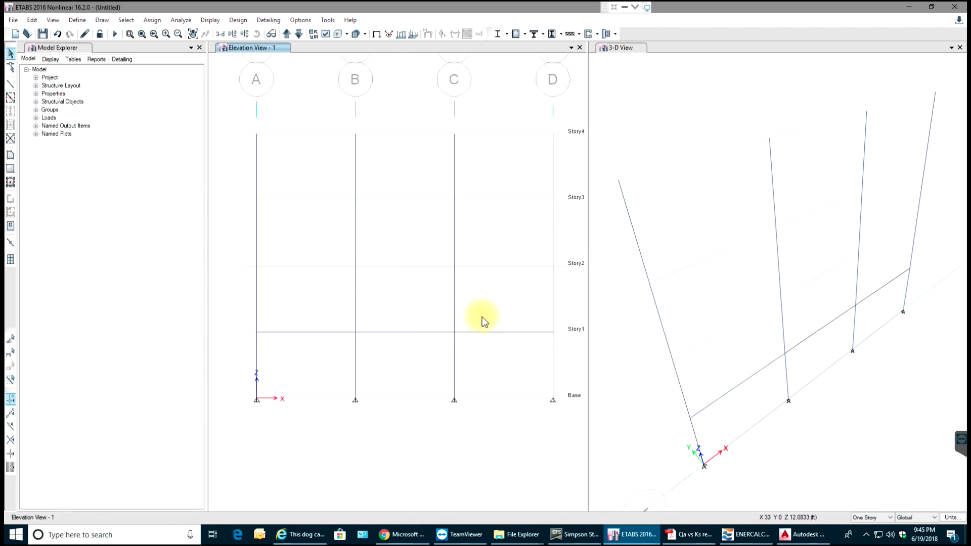
drag(239, 315, 578, 346)
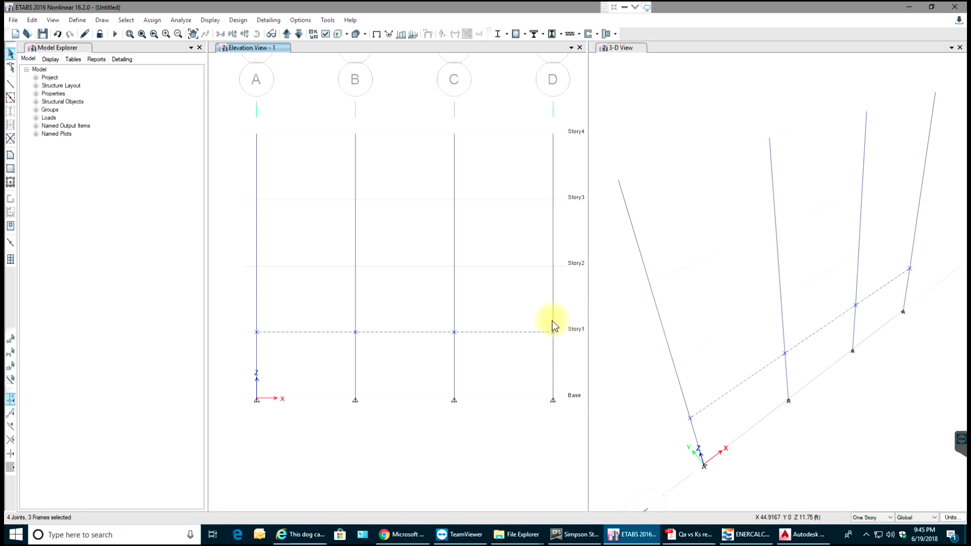
click(29, 21)
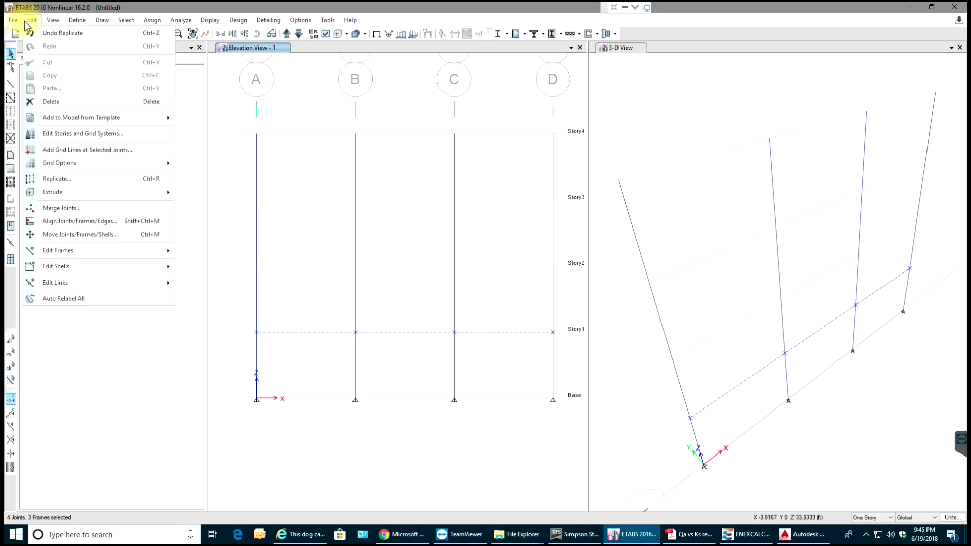
click(69, 180)
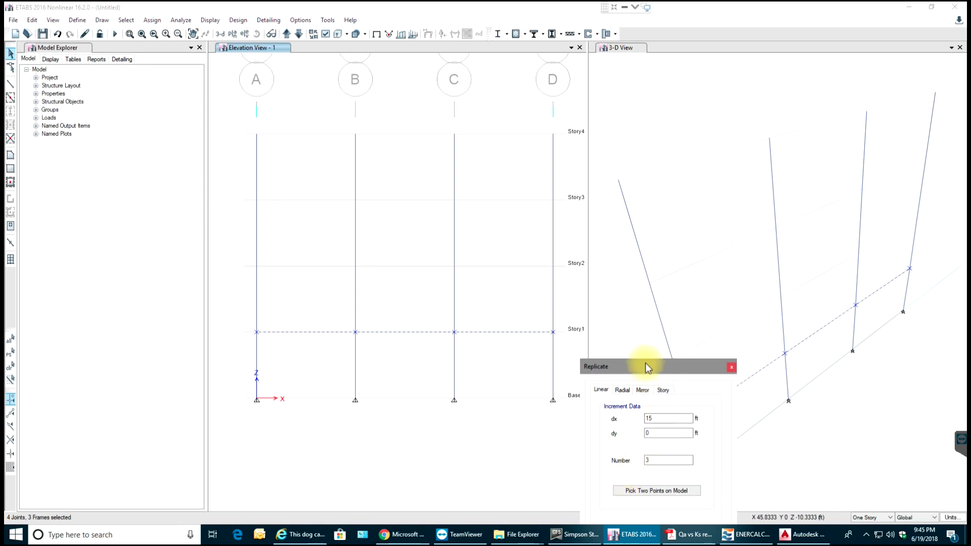
drag(645, 362, 726, 187)
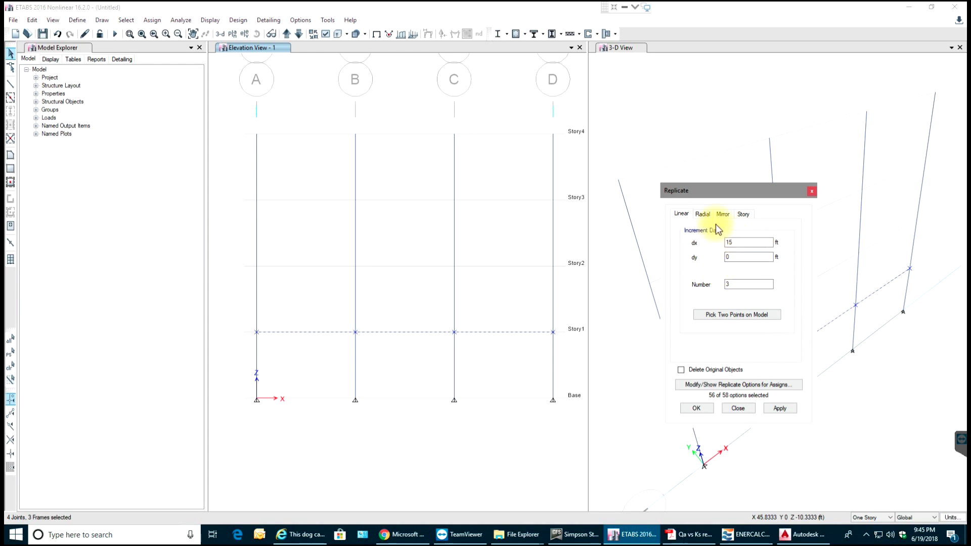
click(702, 216)
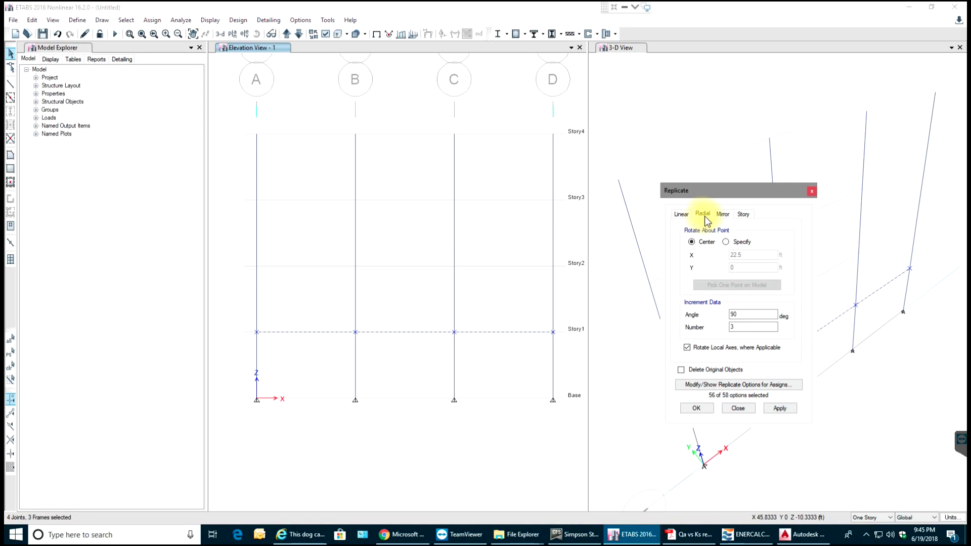
click(744, 215)
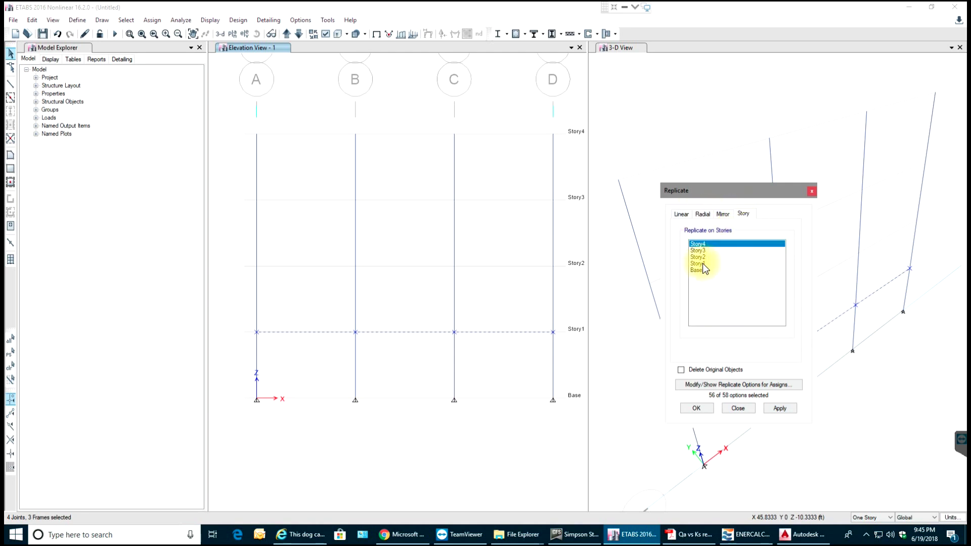
drag(717, 190, 748, 212)
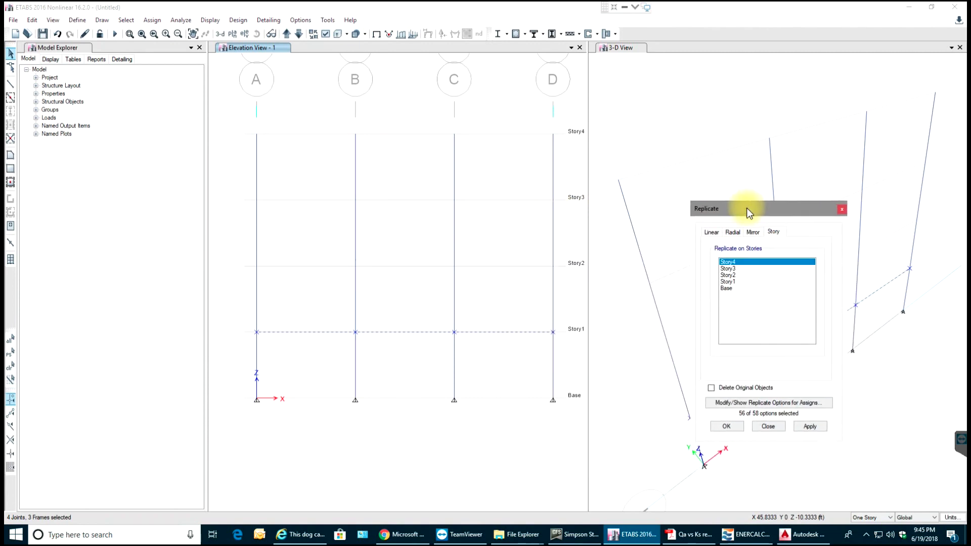
click(726, 275)
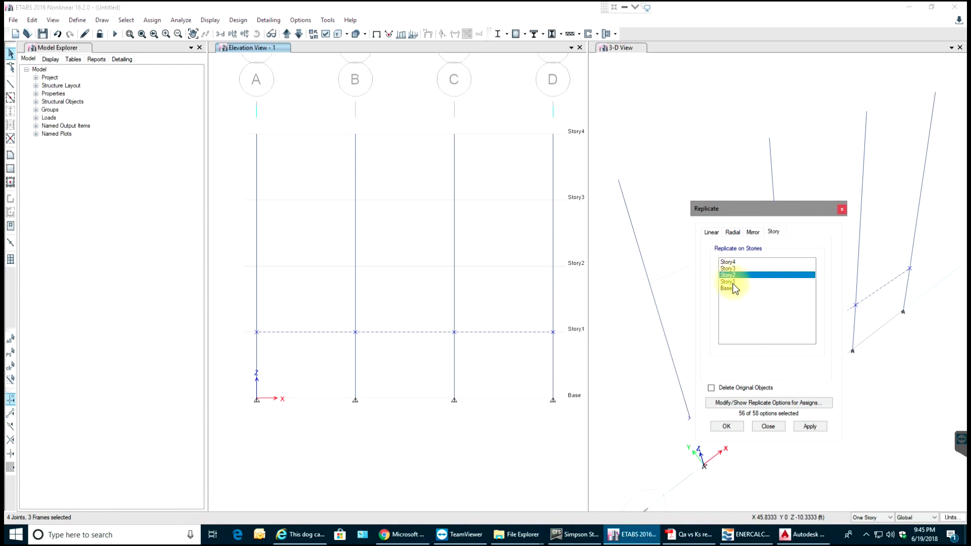
click(733, 282)
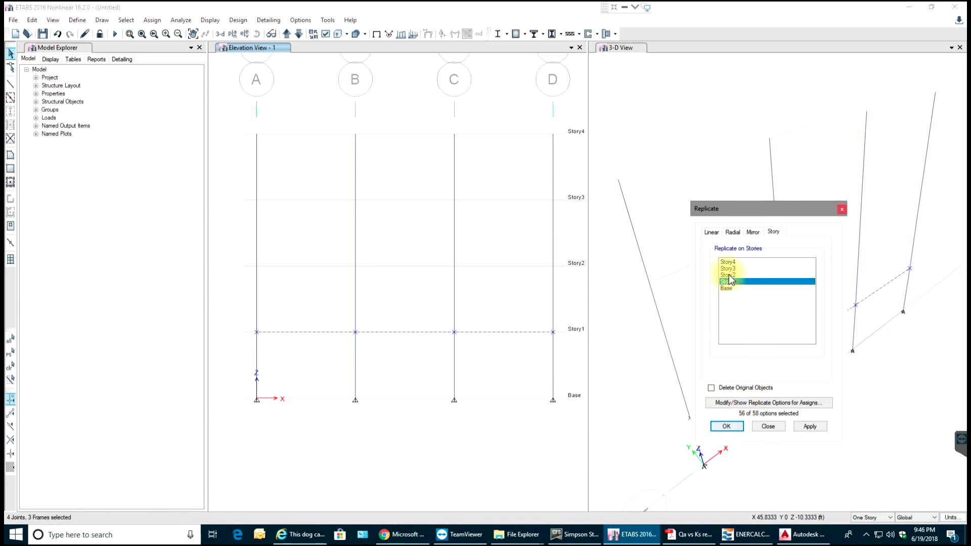
click(737, 428)
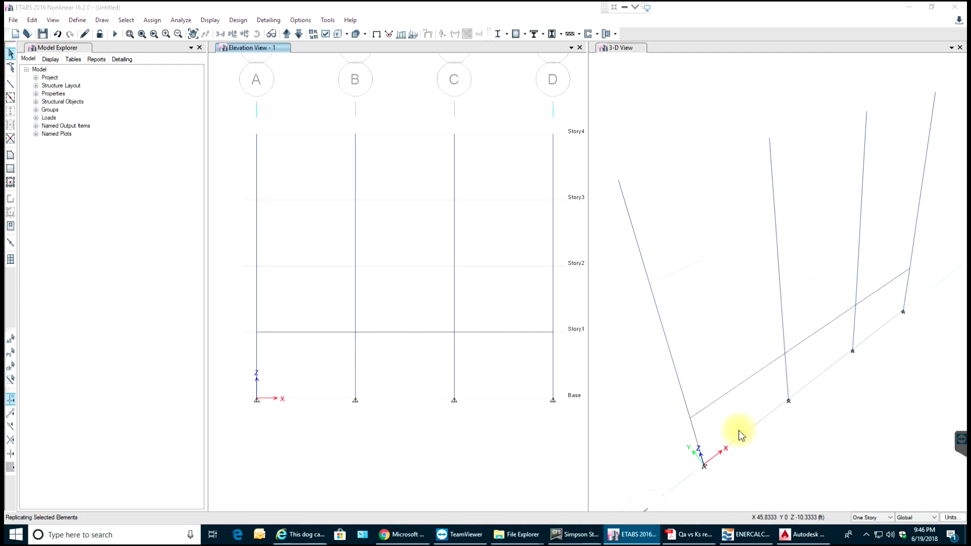
Replicate the three Story2 beams and their joints by story onto Story3 and Story4
drag(529, 251, 547, 292)
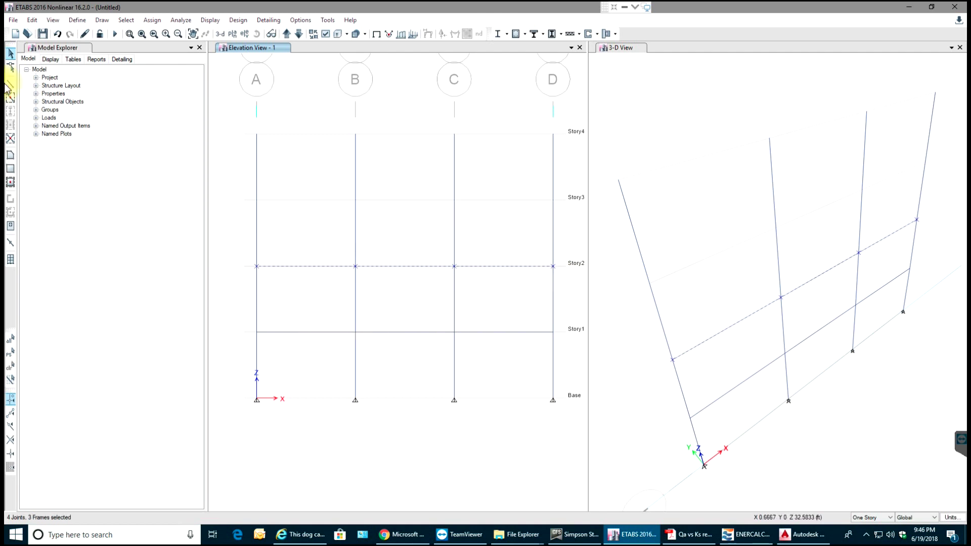
click(32, 20)
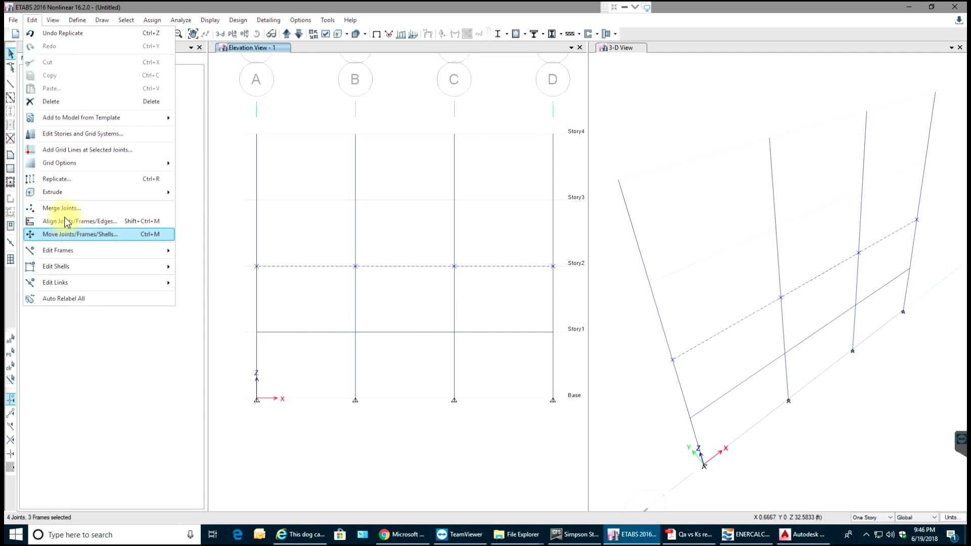
click(60, 180)
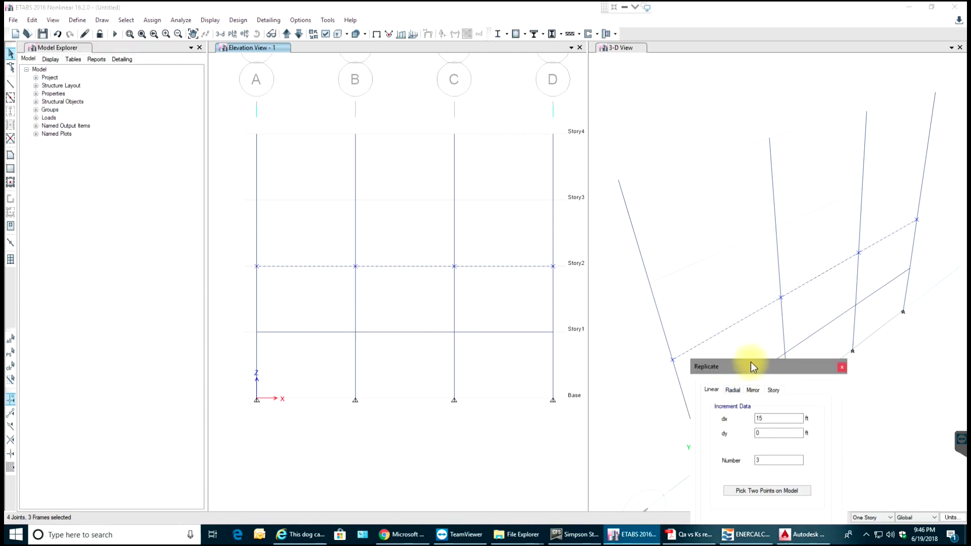
drag(747, 369, 737, 146)
click(757, 169)
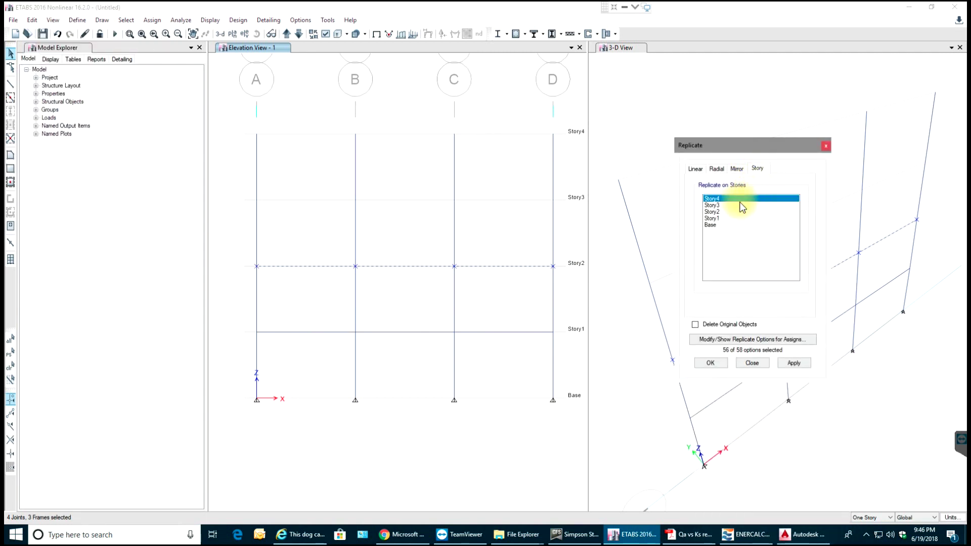
click(720, 205)
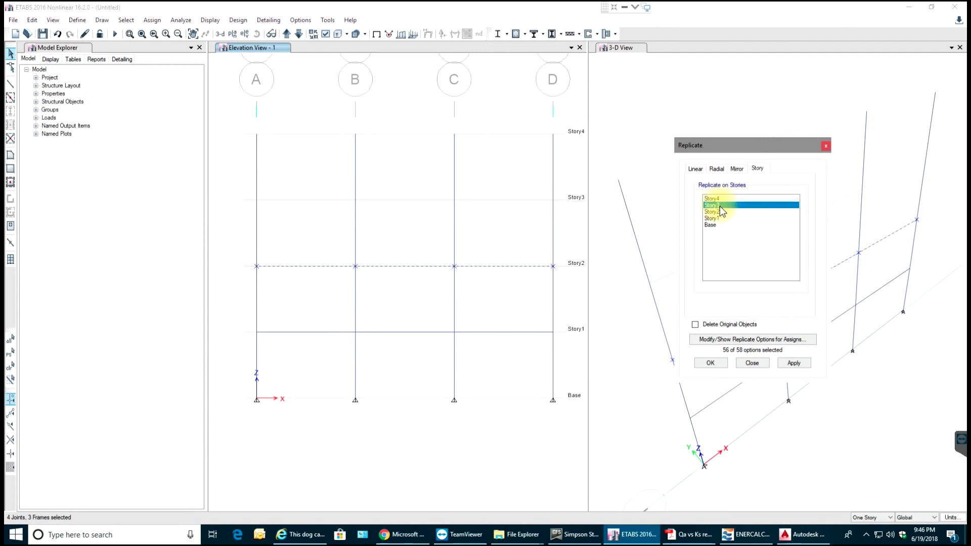
ctrl+click(716, 199)
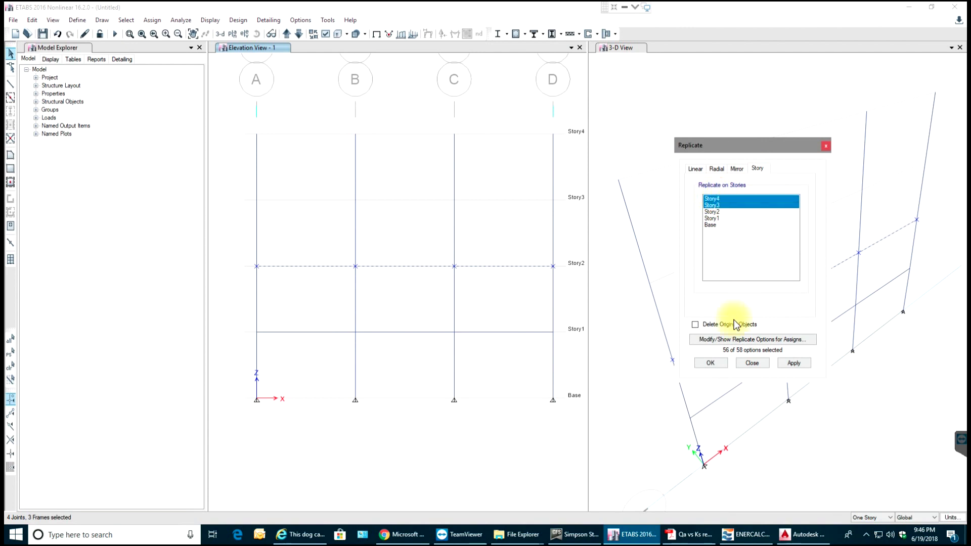
click(717, 365)
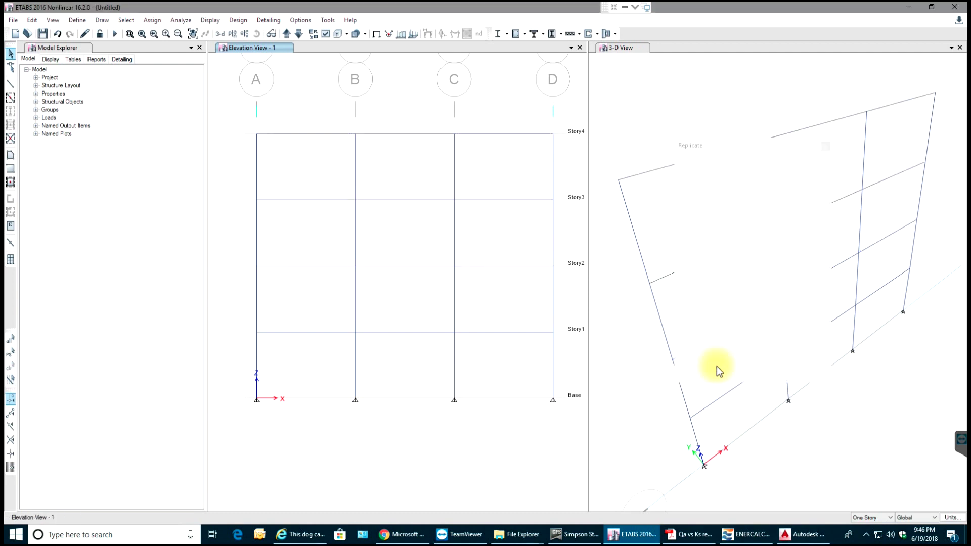
click(498, 206)
click(494, 129)
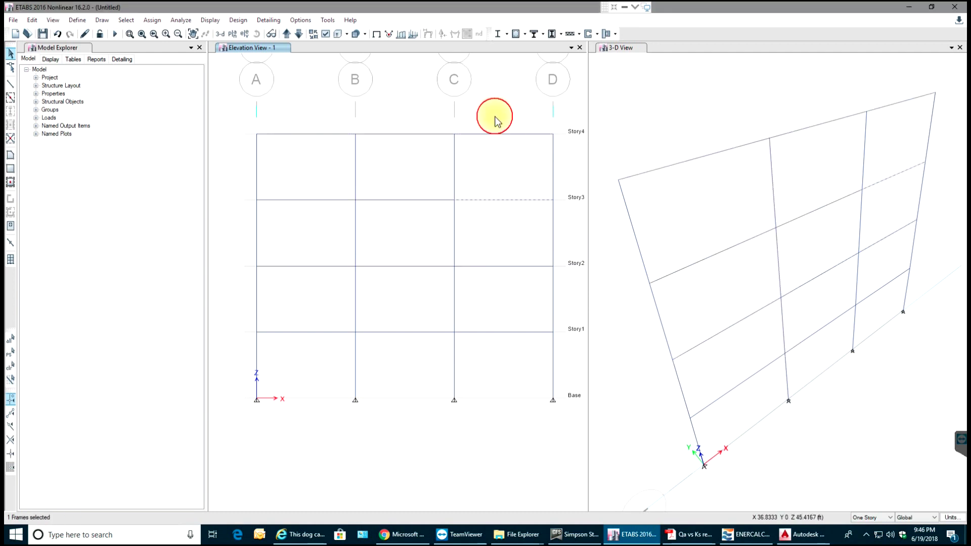
click(763, 160)
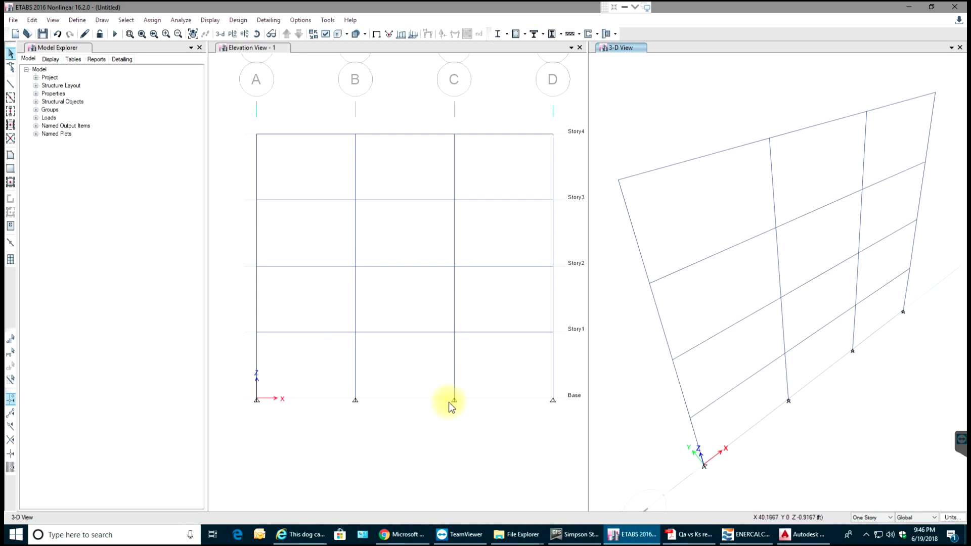
Assign fixed restraints to the four base joints in the elevation using the fixed fast restraint
drag(231, 383, 578, 410)
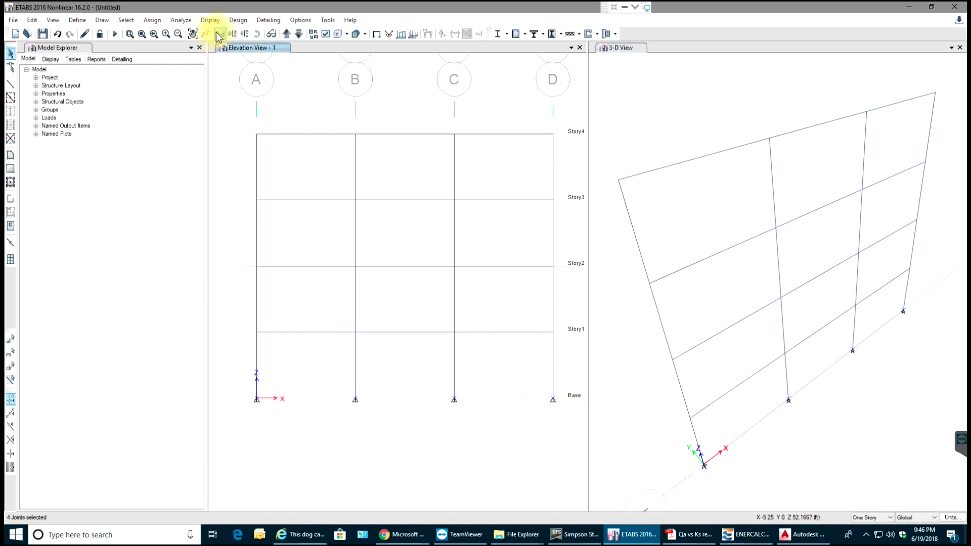
click(151, 20)
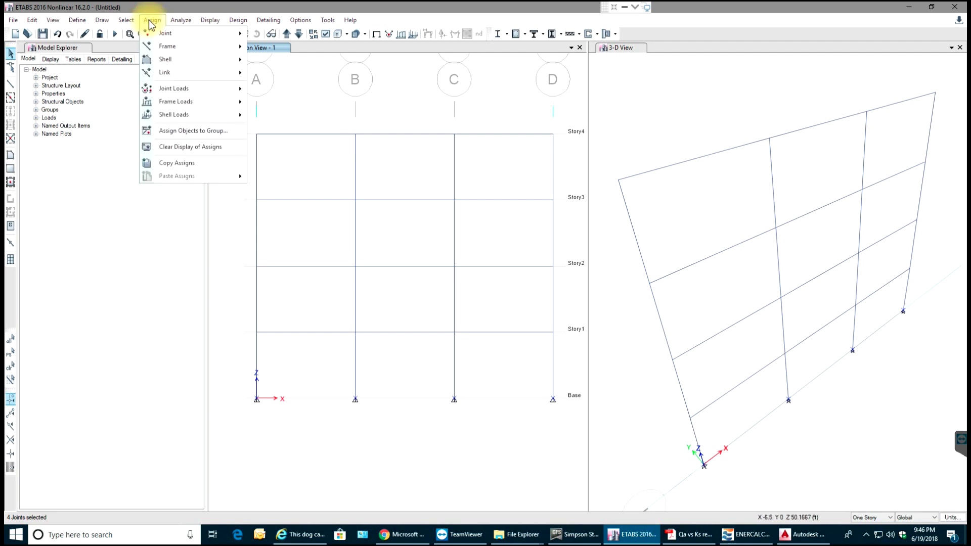
mouse_move(237, 37)
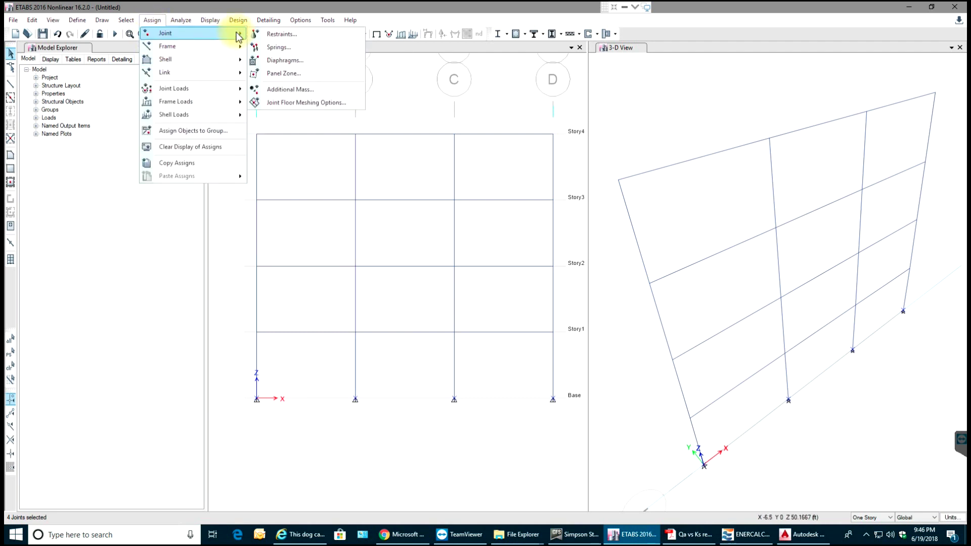
click(285, 38)
drag(708, 469, 729, 72)
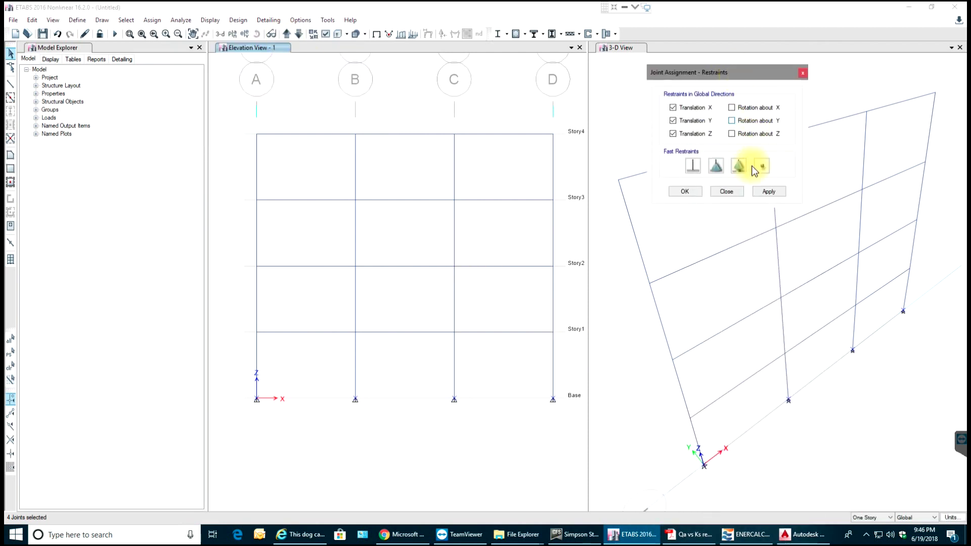
click(694, 165)
click(686, 192)
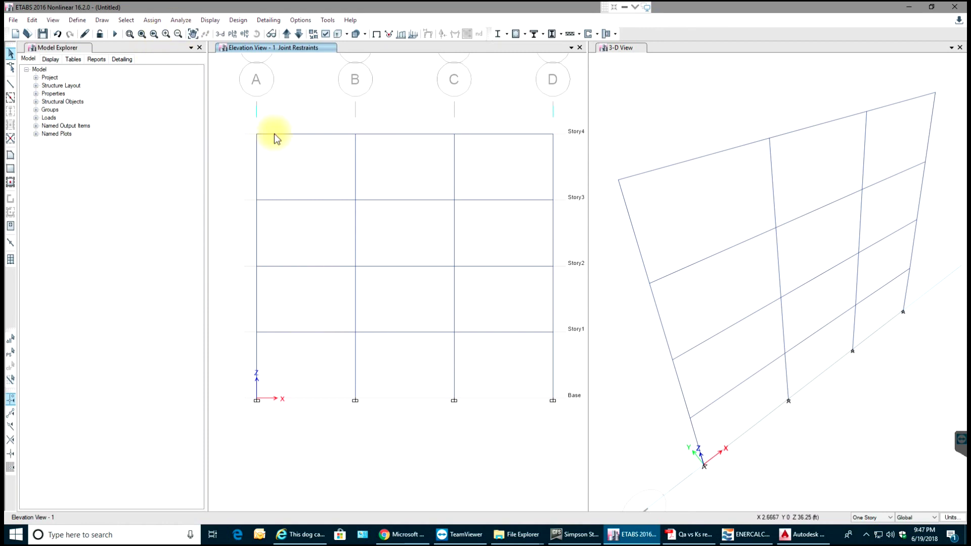
drag(247, 124, 572, 342)
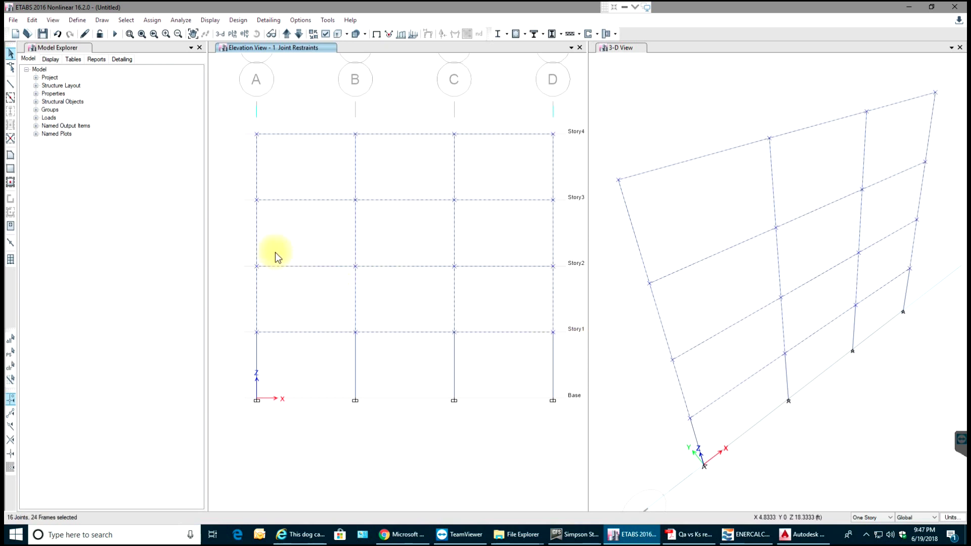
drag(567, 158, 244, 182)
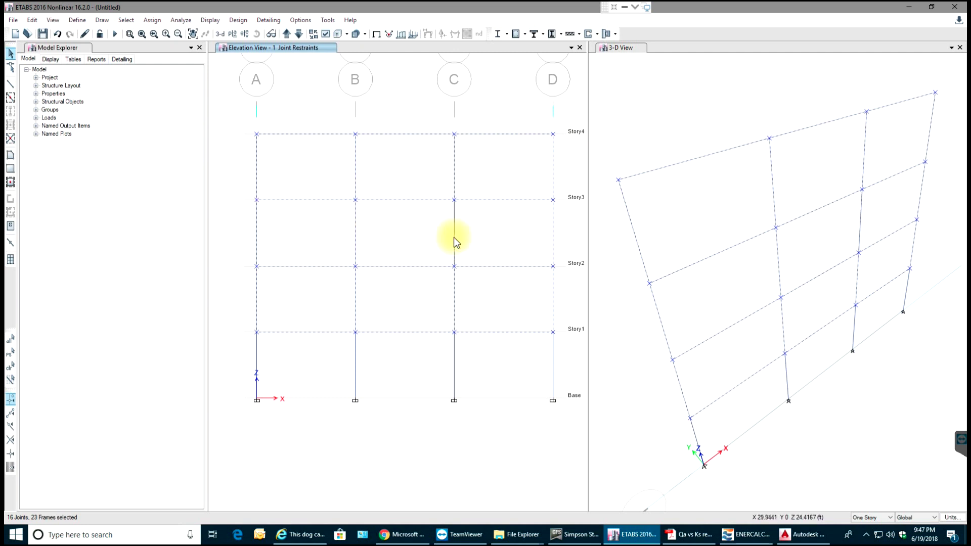
key(ctrl+q)
Select the beams of all three bays on every story and assign a uniform Dead gravity load of 0.025 kip/ft
drag(306, 128, 294, 386)
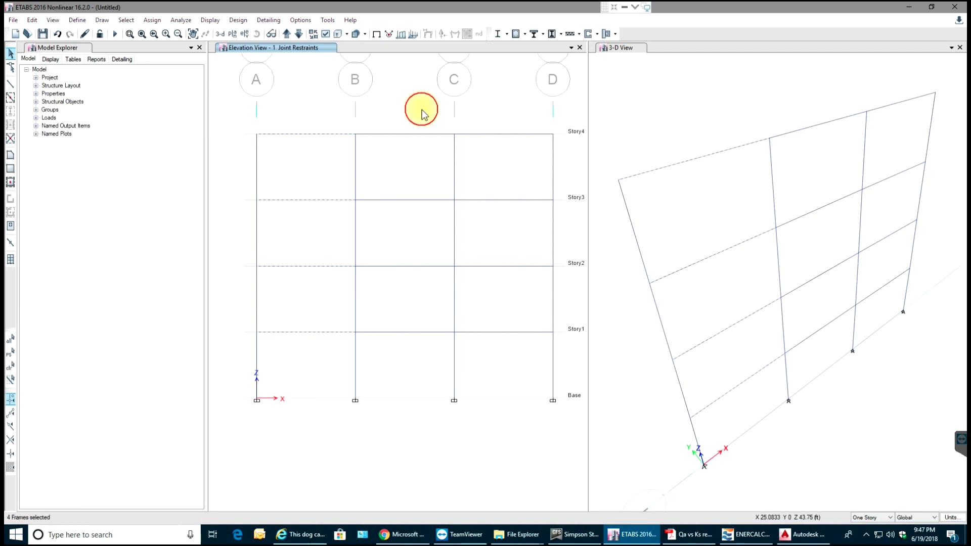
drag(424, 113, 399, 375)
drag(499, 119, 472, 362)
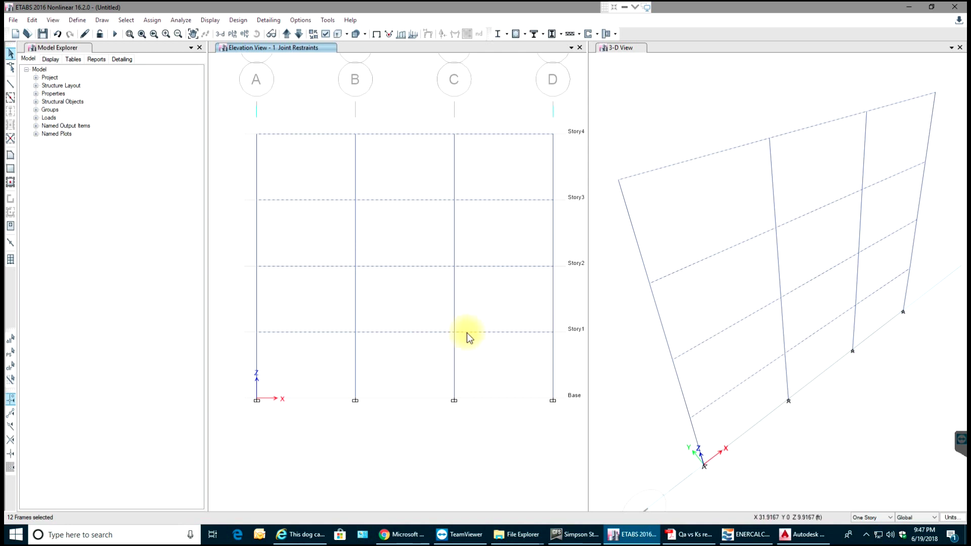
click(151, 20)
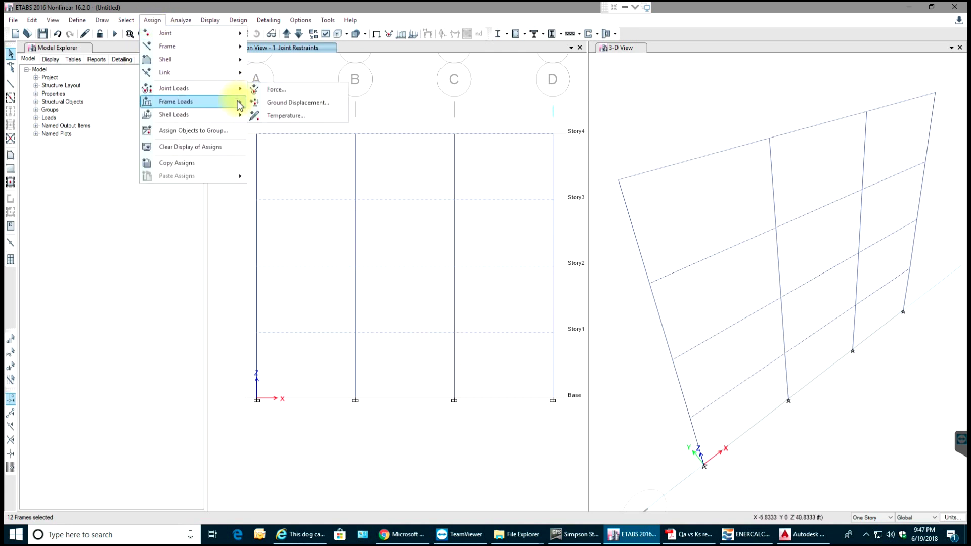
mouse_move(242, 101)
click(297, 115)
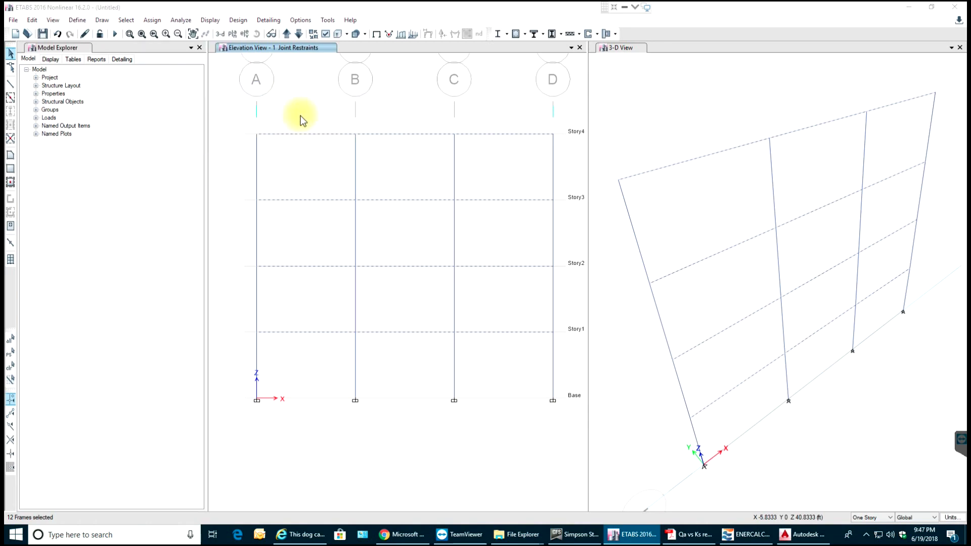
click(746, 412)
drag(745, 412, 646, 98)
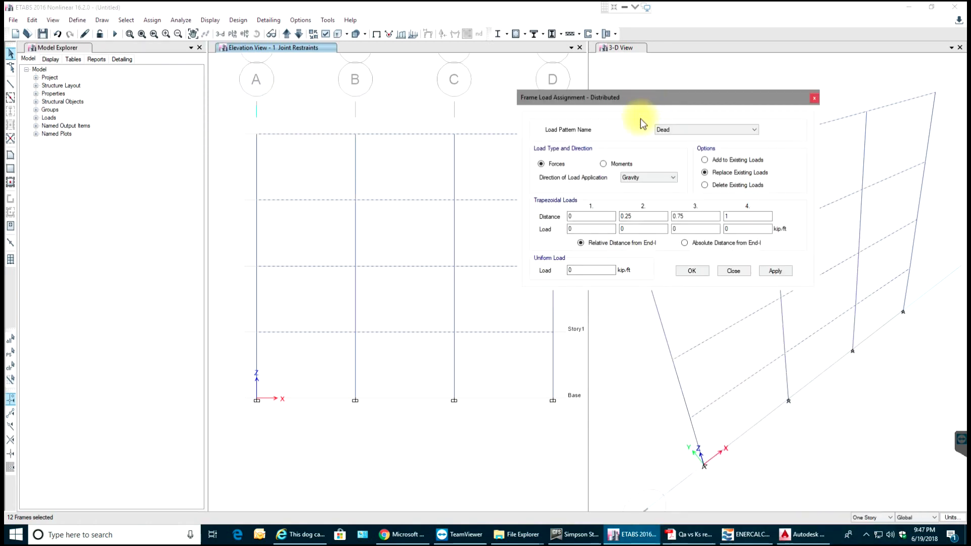
click(588, 269)
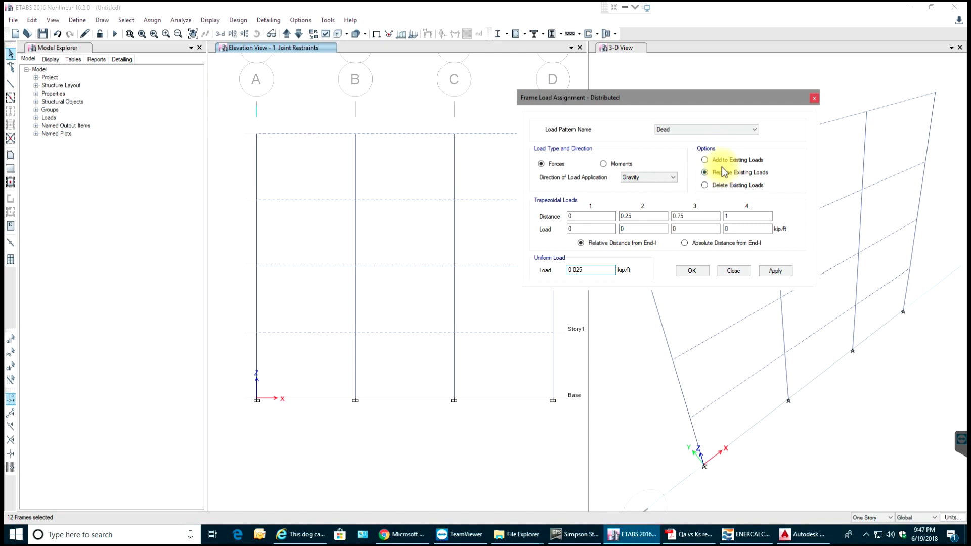
click(776, 271)
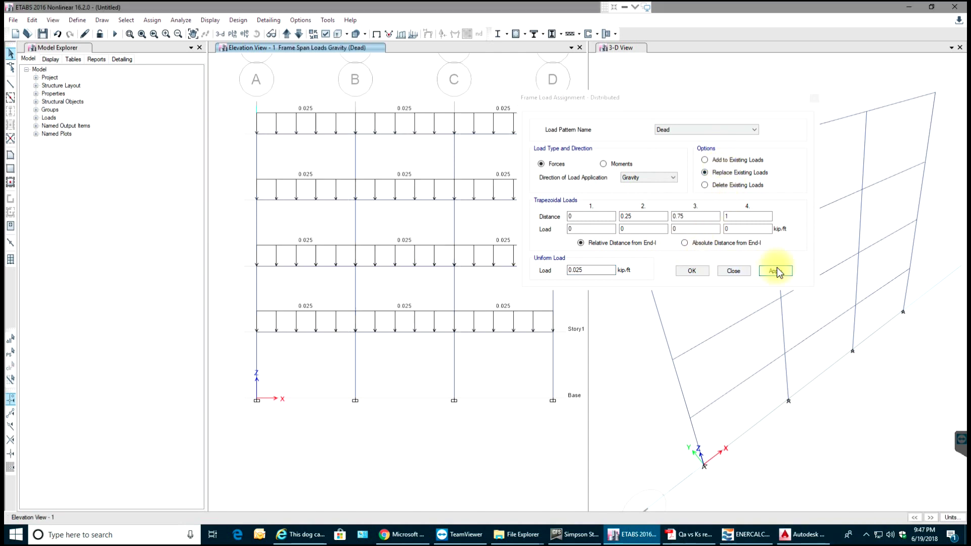
Set the distributed load assignment to the Live pattern with a uniform load of 0.040 kip/ft and try to apply it
click(705, 129)
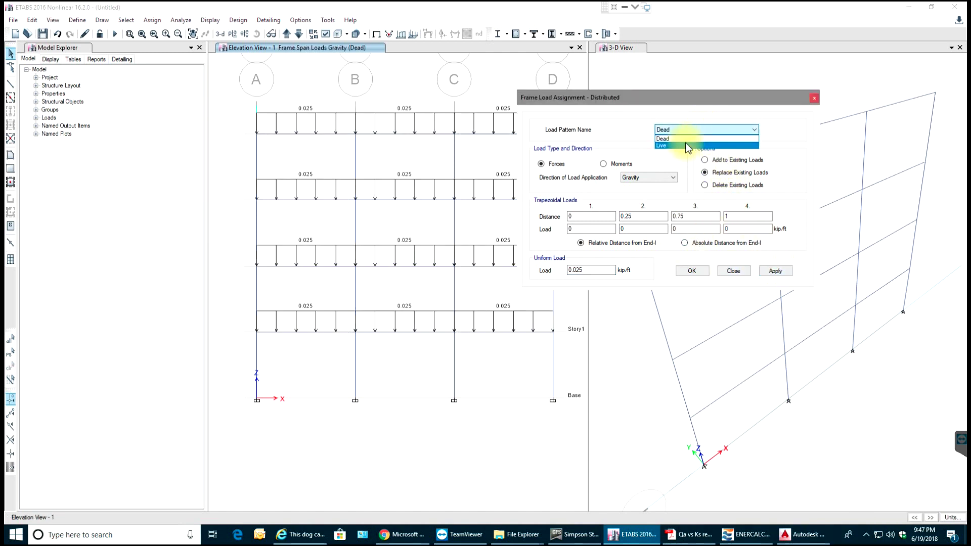
click(685, 142)
drag(613, 273, 560, 275)
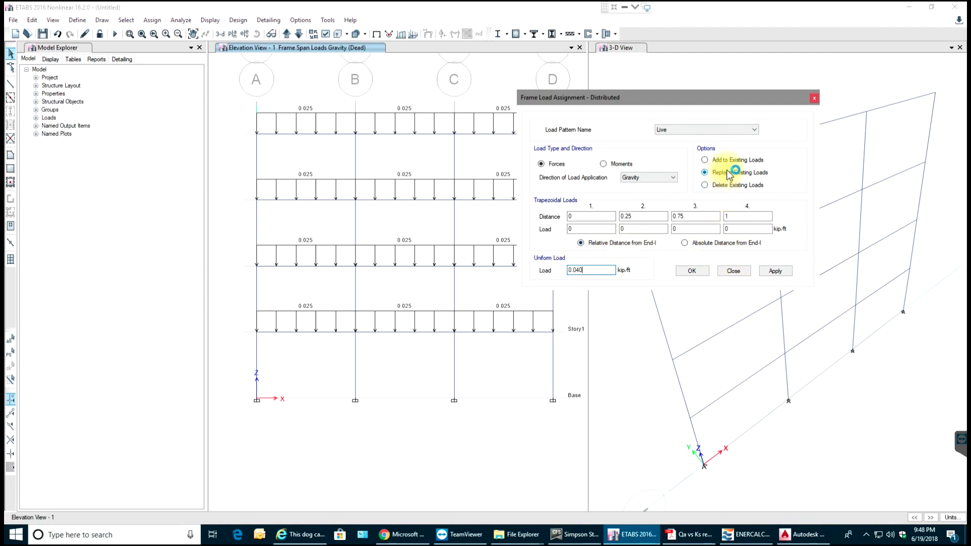
click(745, 178)
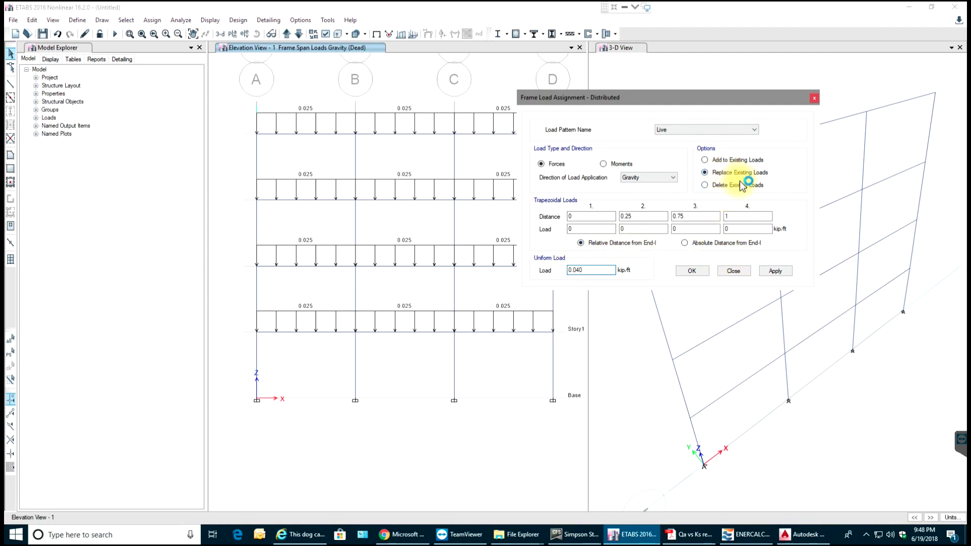
click(783, 273)
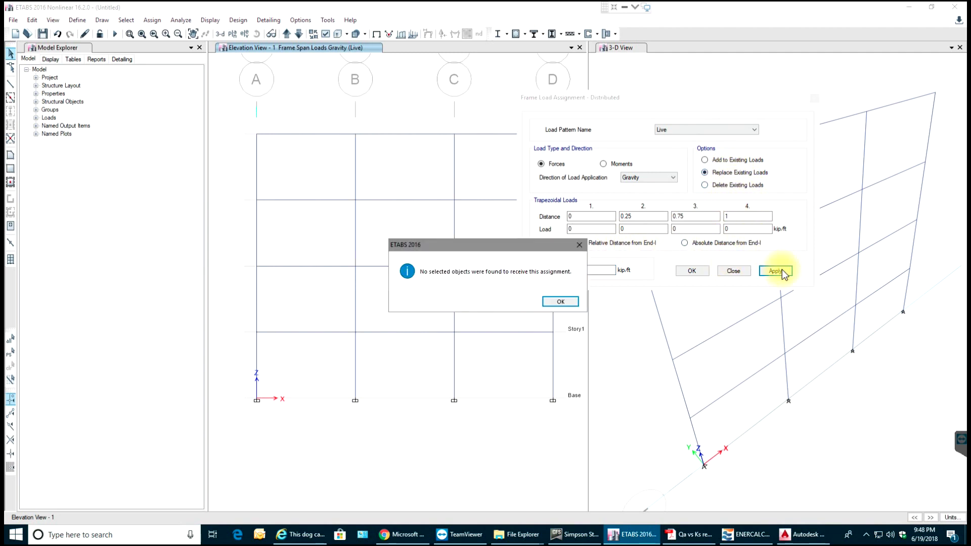
click(559, 300)
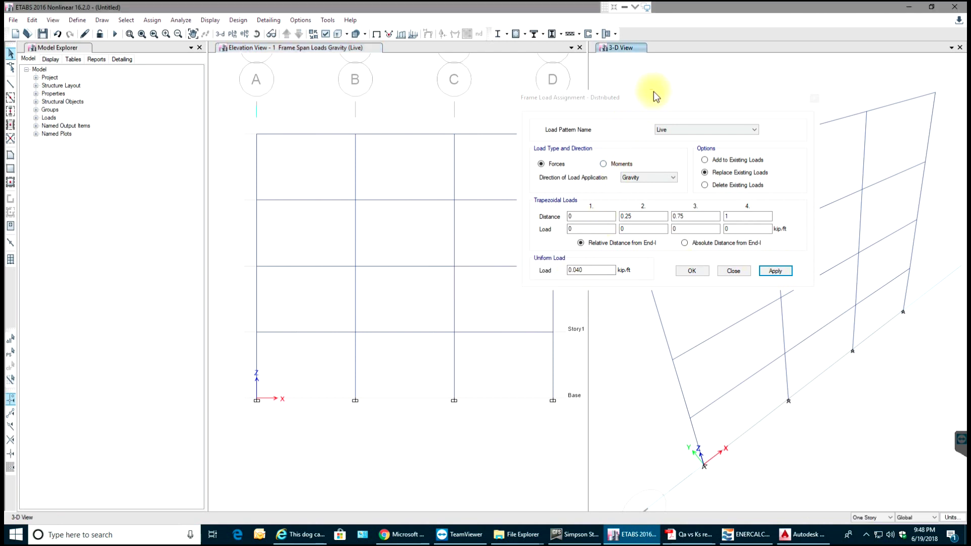
Reselect the beams of all three bays on every story and assign the 0.04 kip/ft uniform Live gravity load
drag(655, 93, 752, 93)
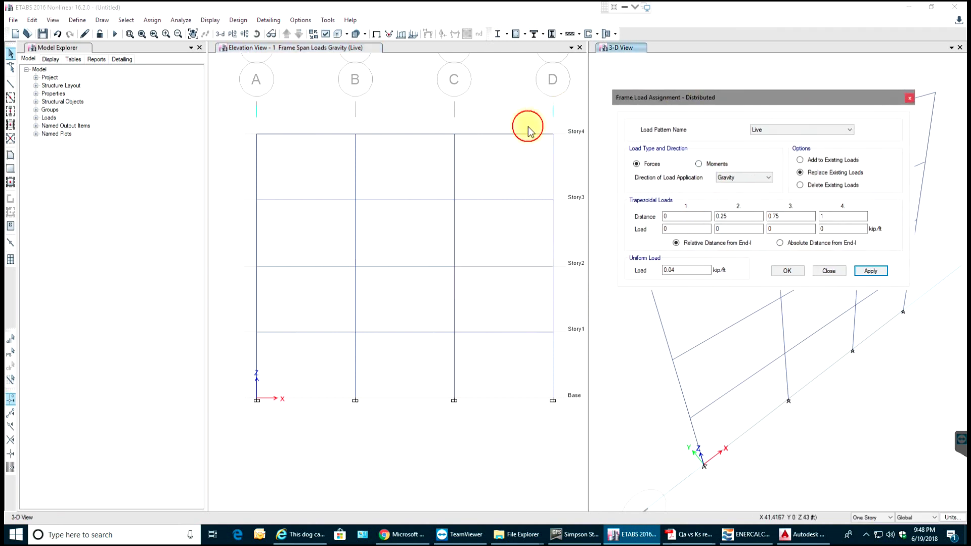
drag(526, 116, 494, 362)
drag(423, 110, 393, 342)
drag(324, 122, 301, 369)
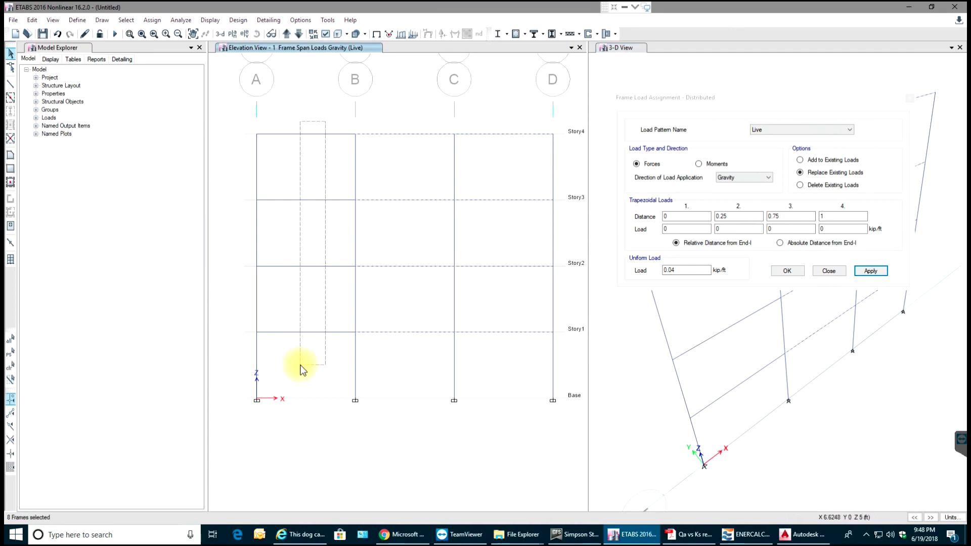
click(798, 272)
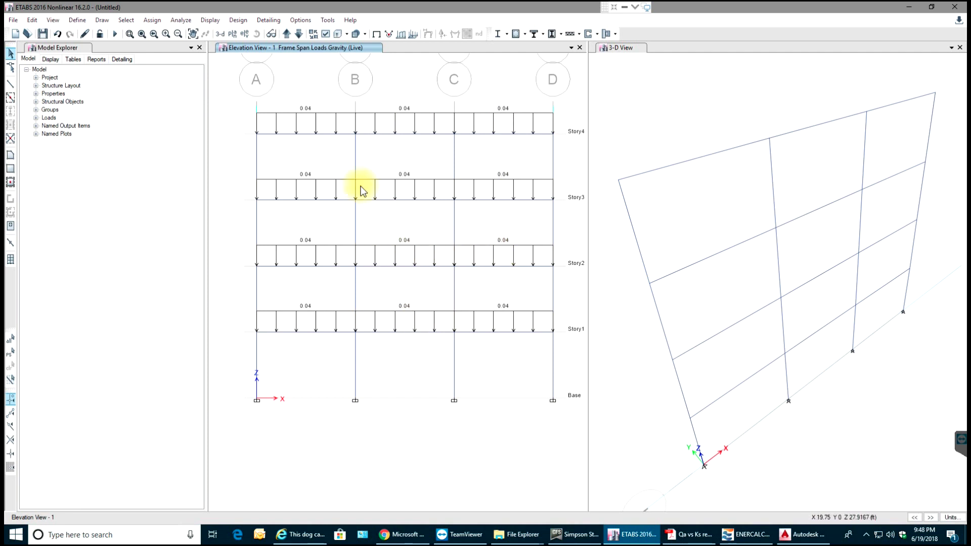
Run the analysis, saving the model as "Multistorey frame analysis" in the Documents folder
click(181, 20)
click(221, 151)
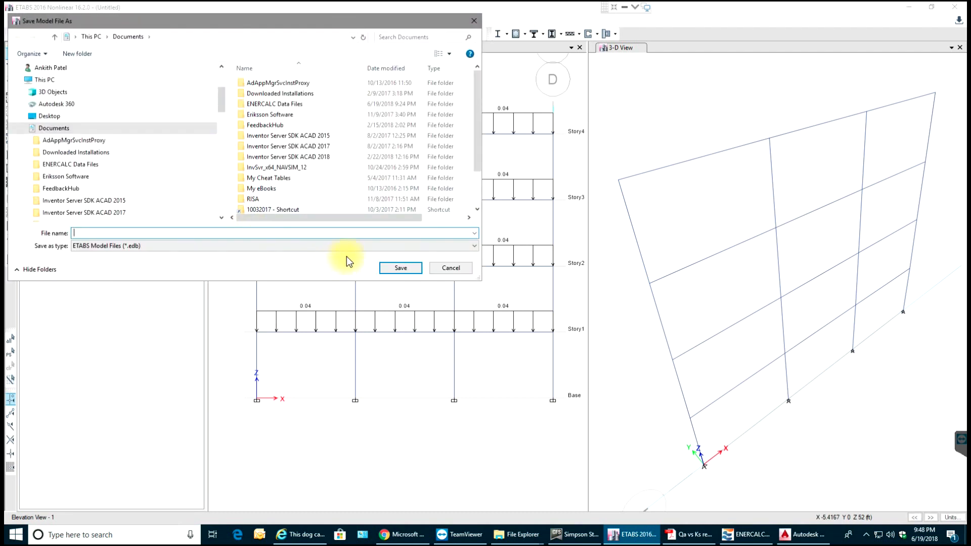
text(Multistorey frame analysis)
click(401, 268)
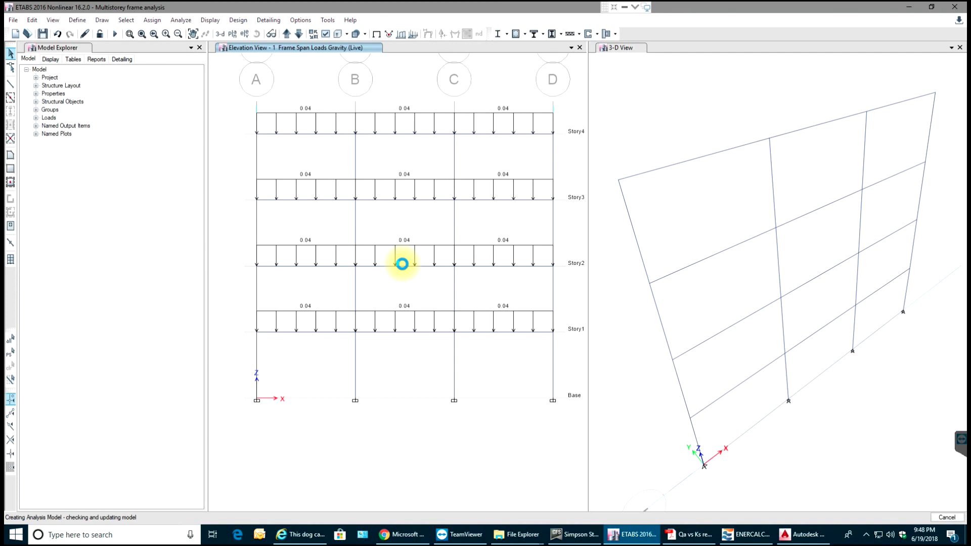
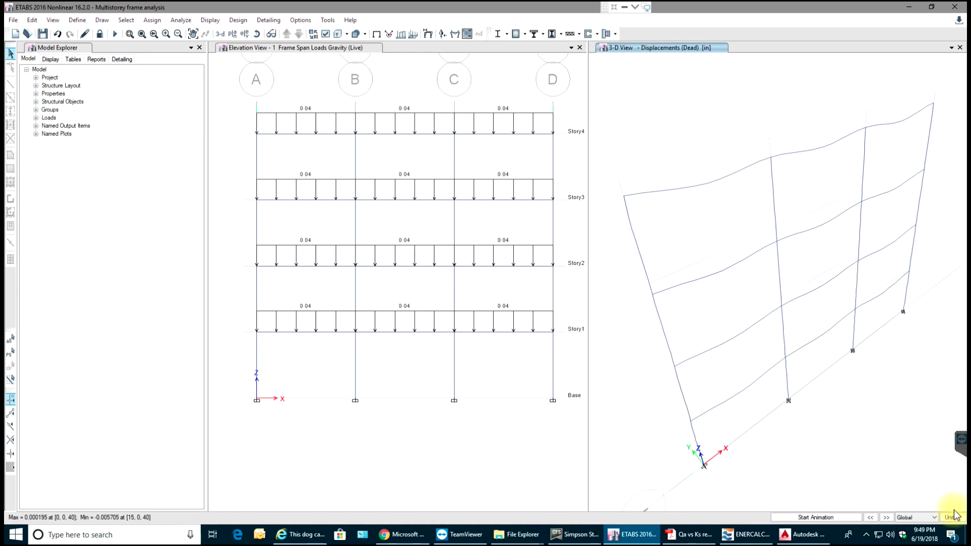
Display the deformed shape for load combination DCon2 in the 3-D view, with Displacement UZ contours drawn on objects
mouse_move(956, 523)
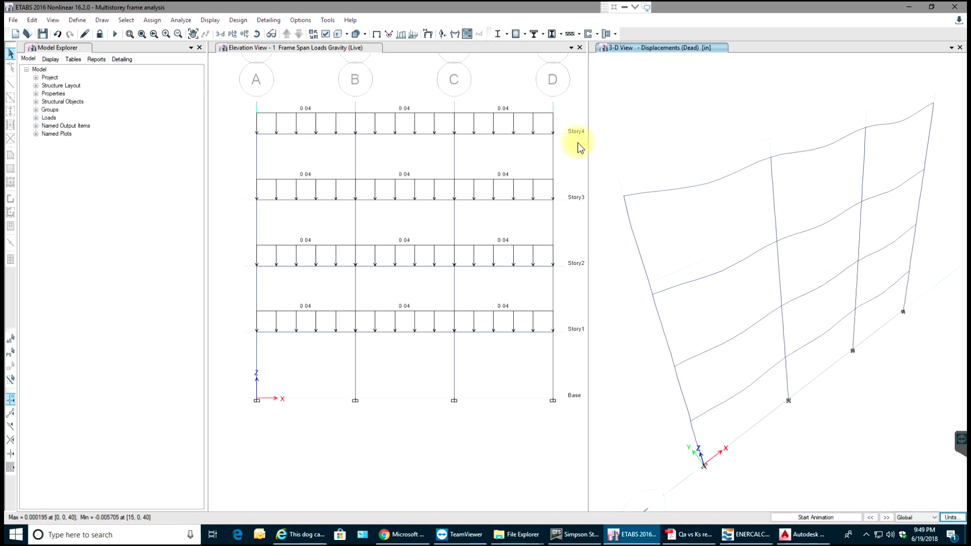
click(424, 39)
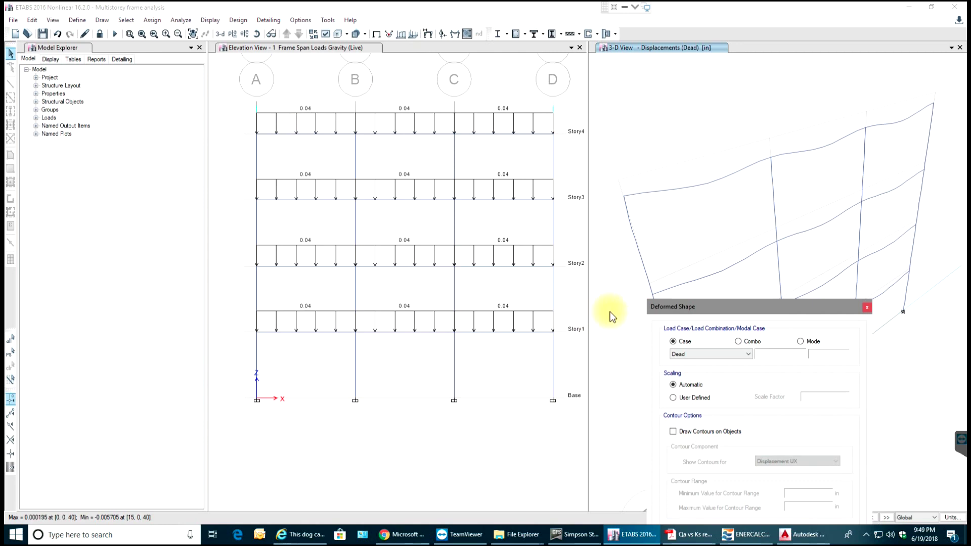
drag(695, 307, 290, 74)
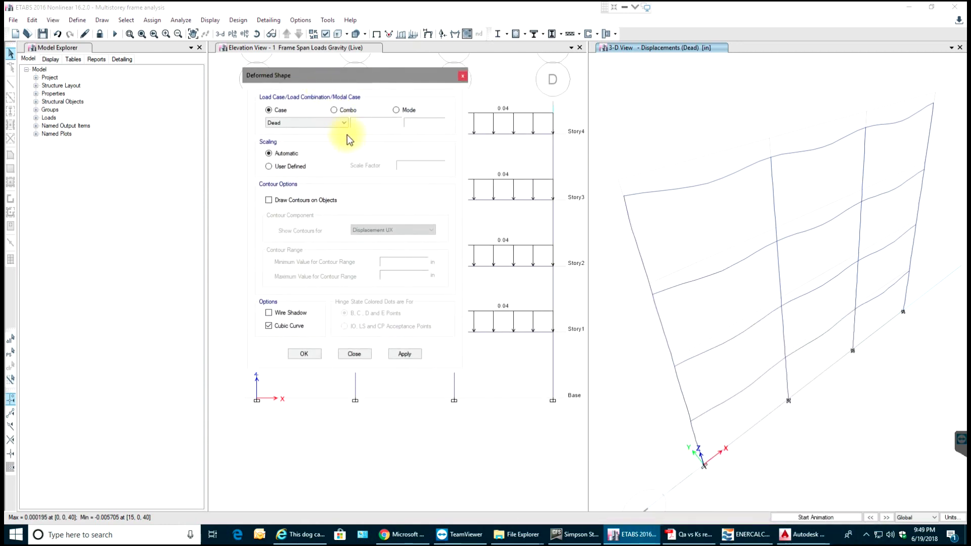
click(334, 110)
click(345, 122)
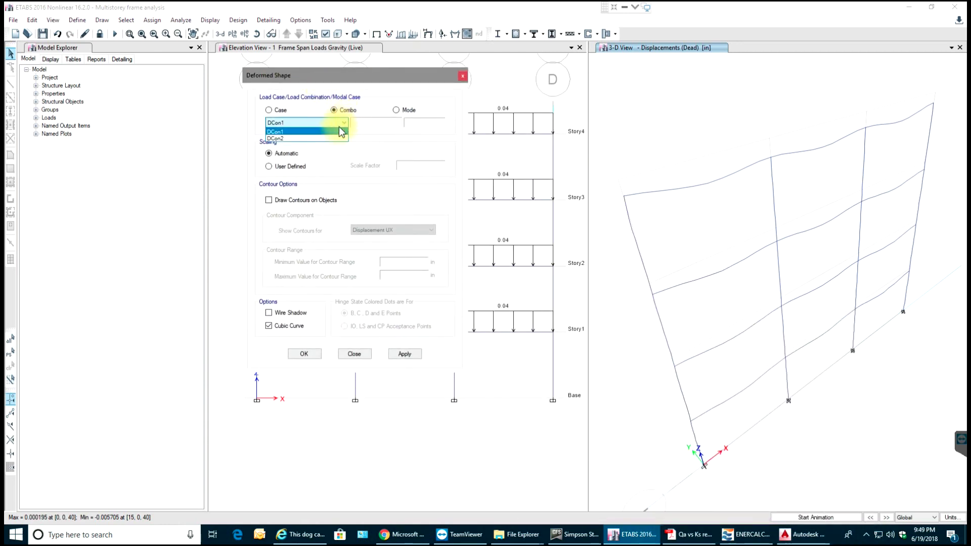
click(332, 136)
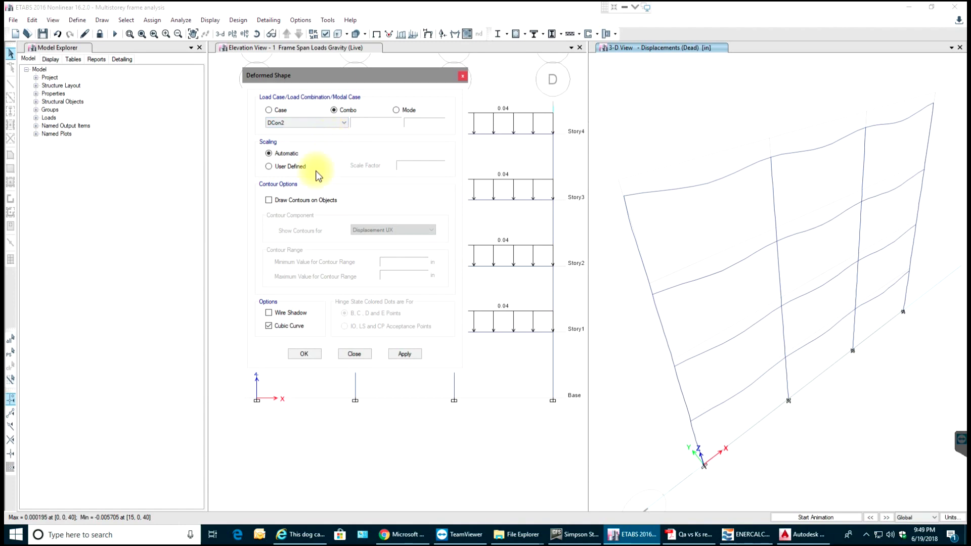
click(289, 200)
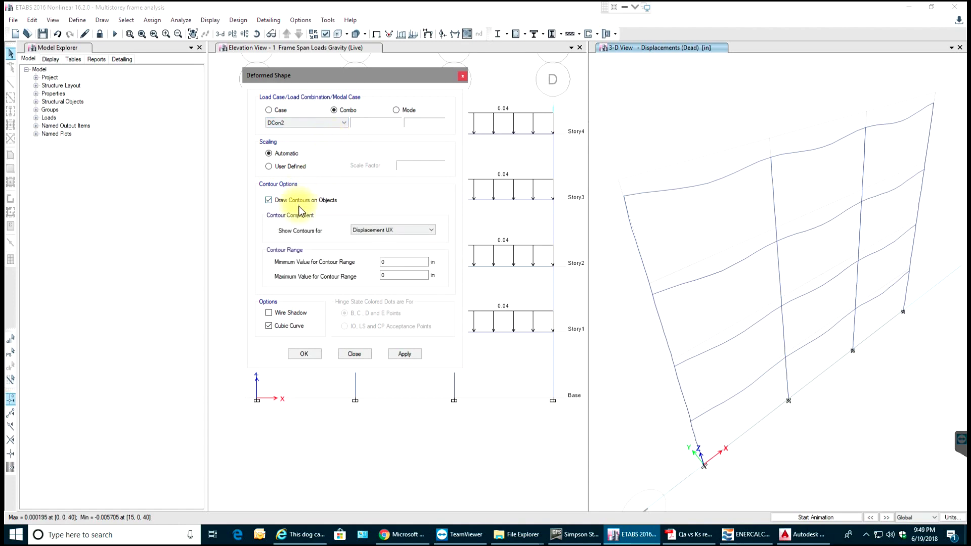
click(381, 230)
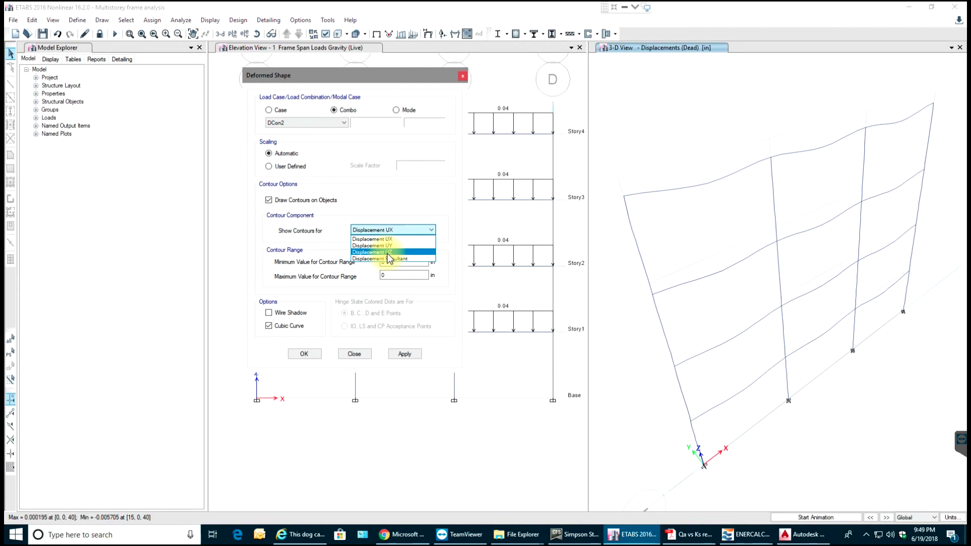
click(387, 252)
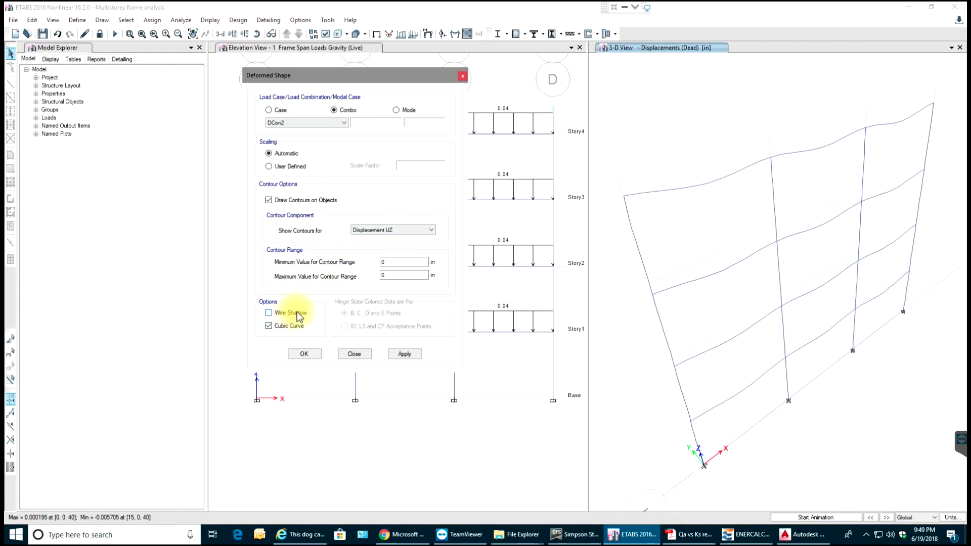
click(402, 355)
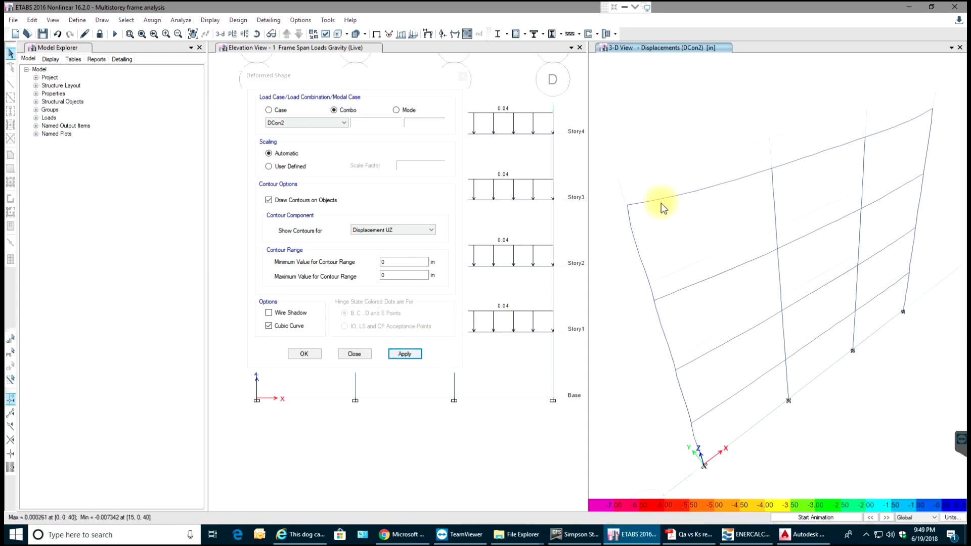
mouse_move(627, 206)
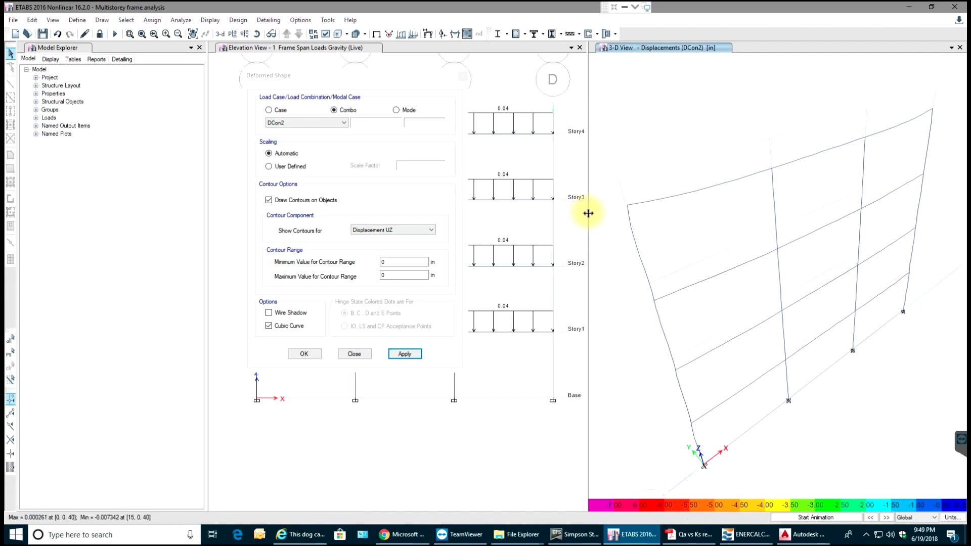
Enlarge the 3-D view of the deformed frame and review the units list for the displacement results
drag(493, 231, 363, 265)
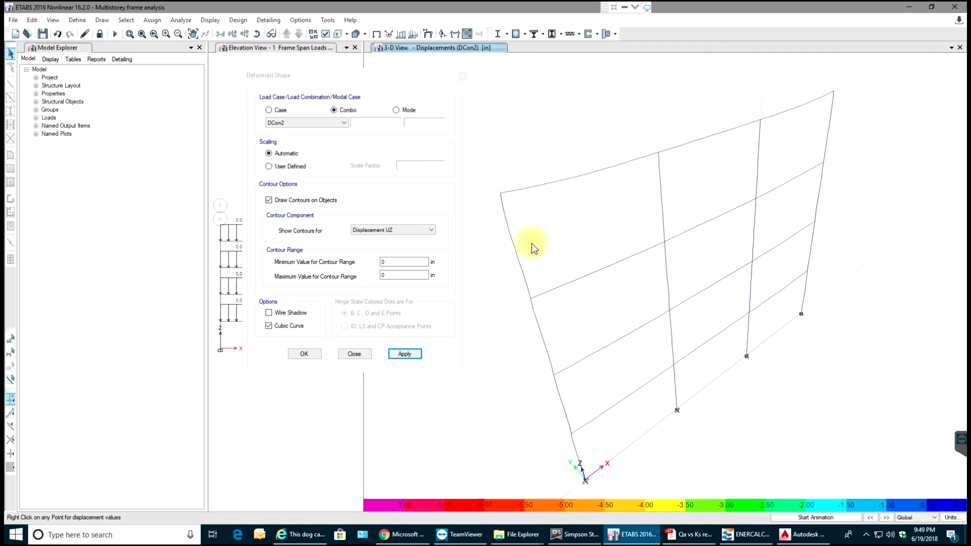
middle_drag(692, 321, 715, 256)
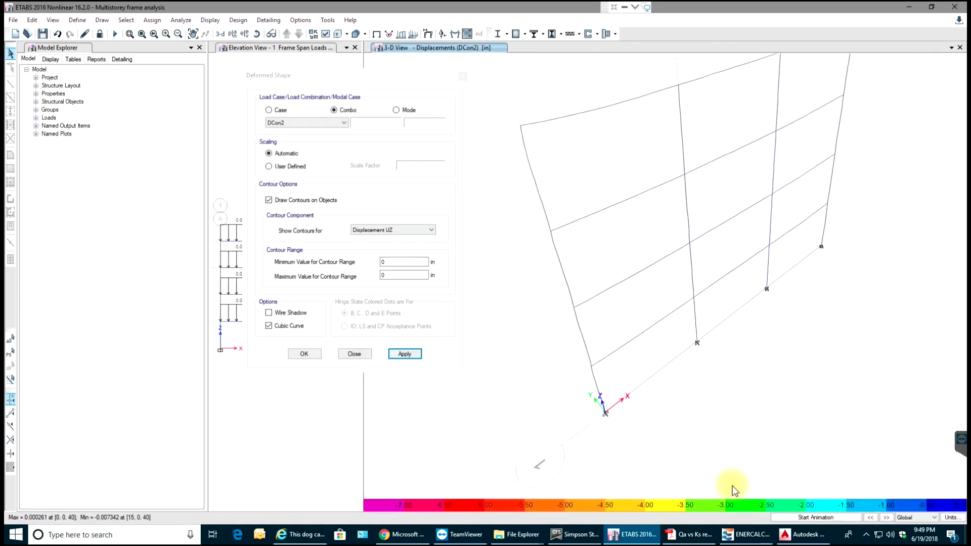
click(952, 517)
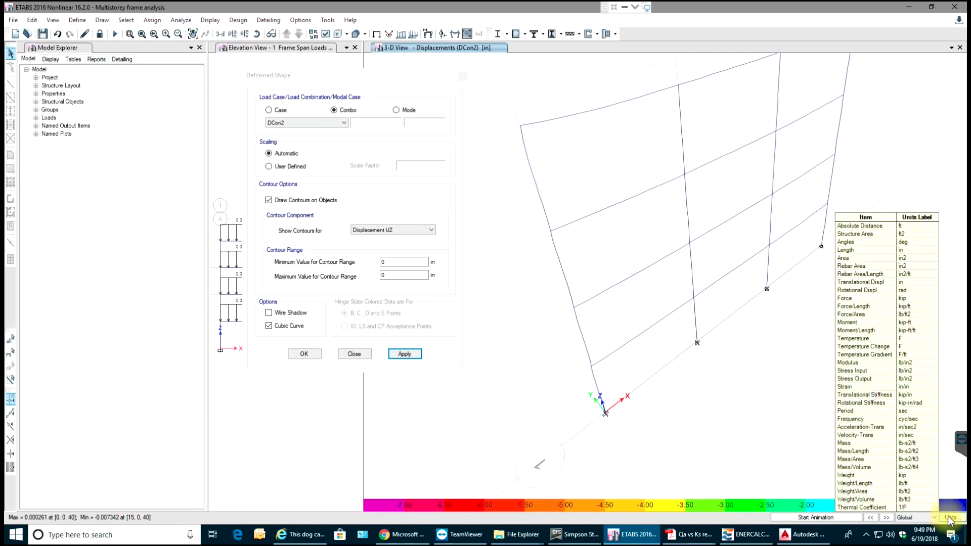
click(951, 518)
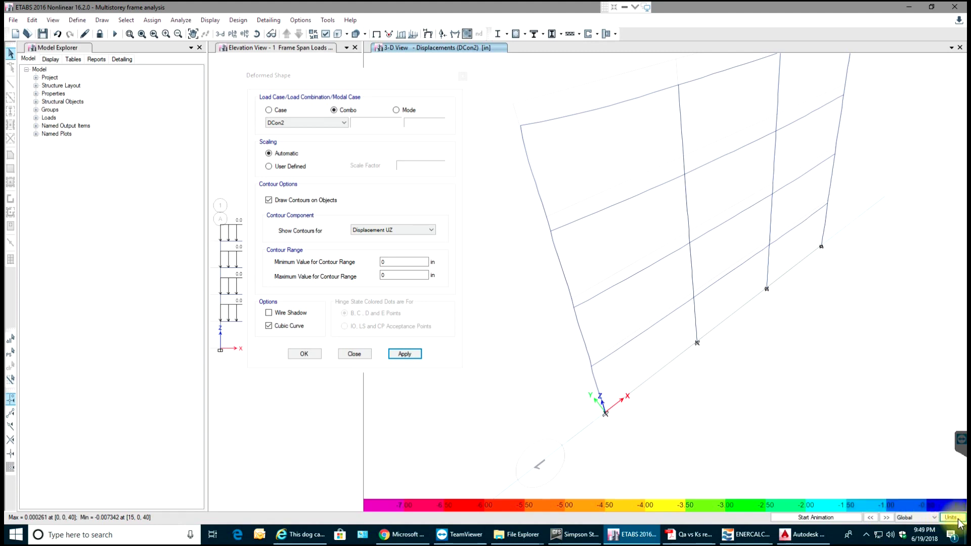
click(951, 517)
click(869, 343)
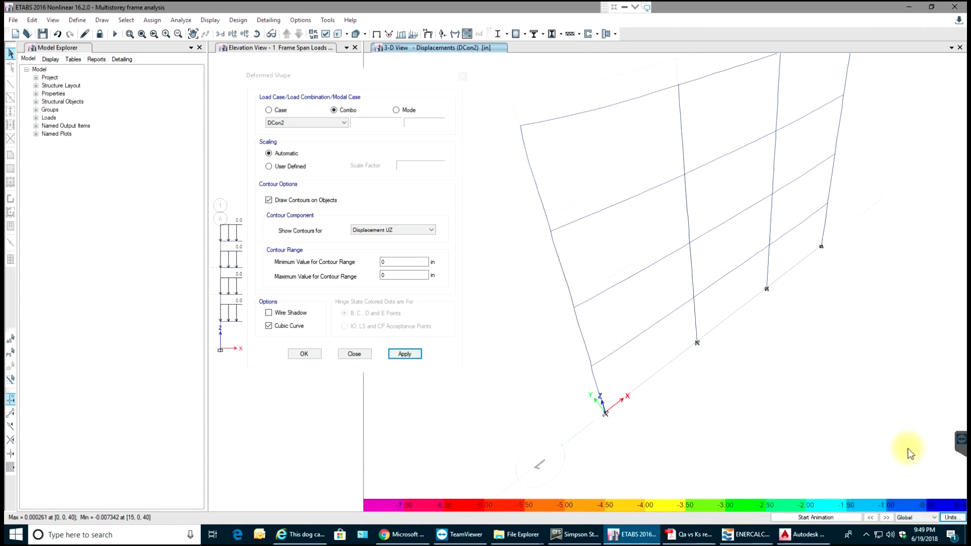
click(950, 518)
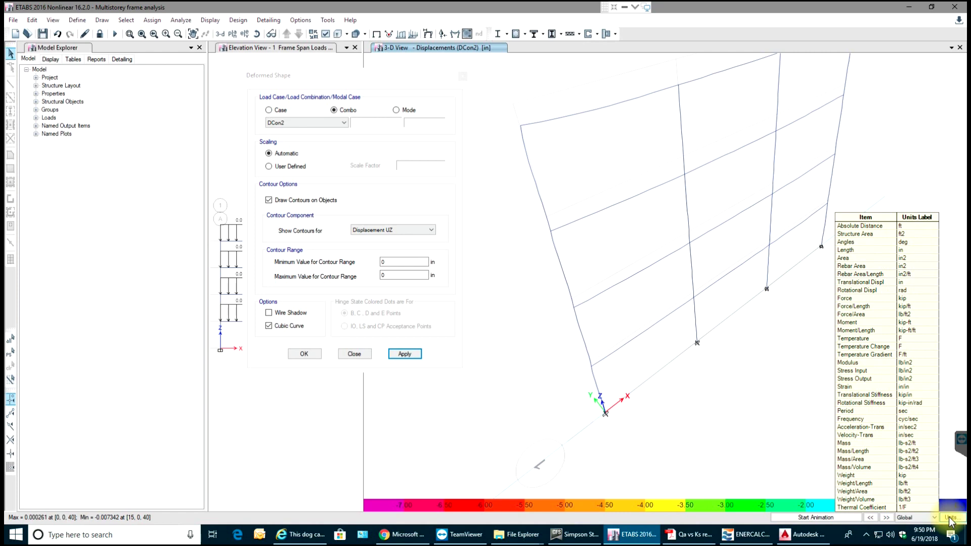
click(794, 385)
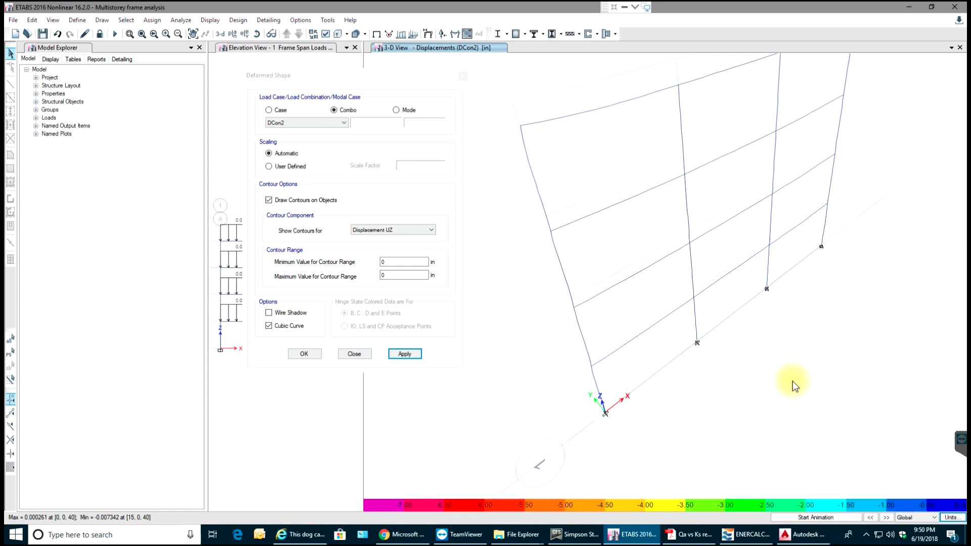
Inspect the display unit settings for displacements without changing them, and close the deformed shape settings
click(271, 20)
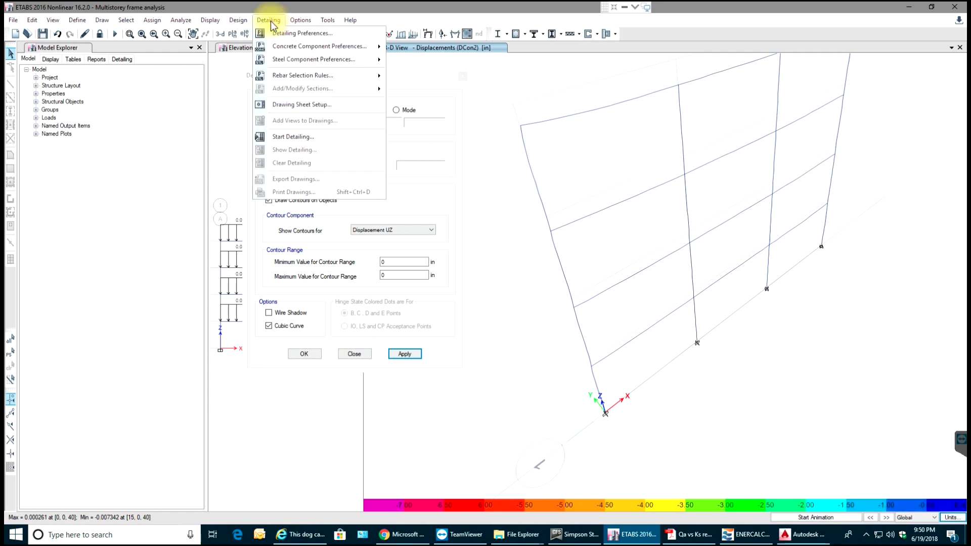
click(301, 20)
click(324, 33)
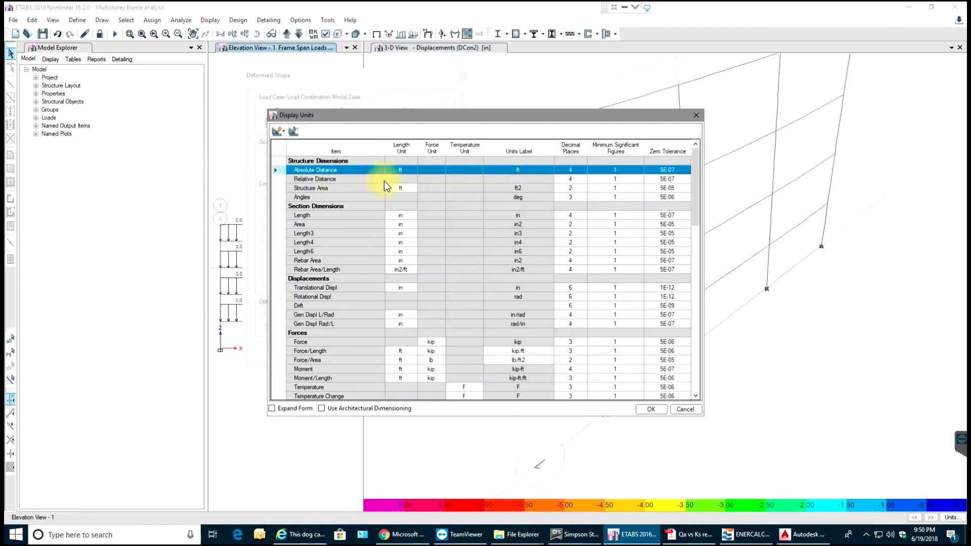
click(361, 287)
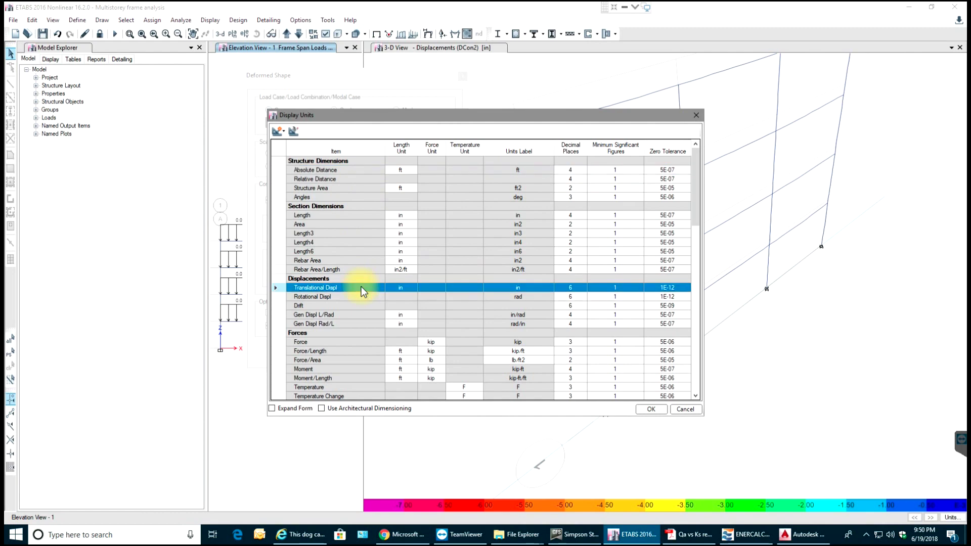
click(410, 324)
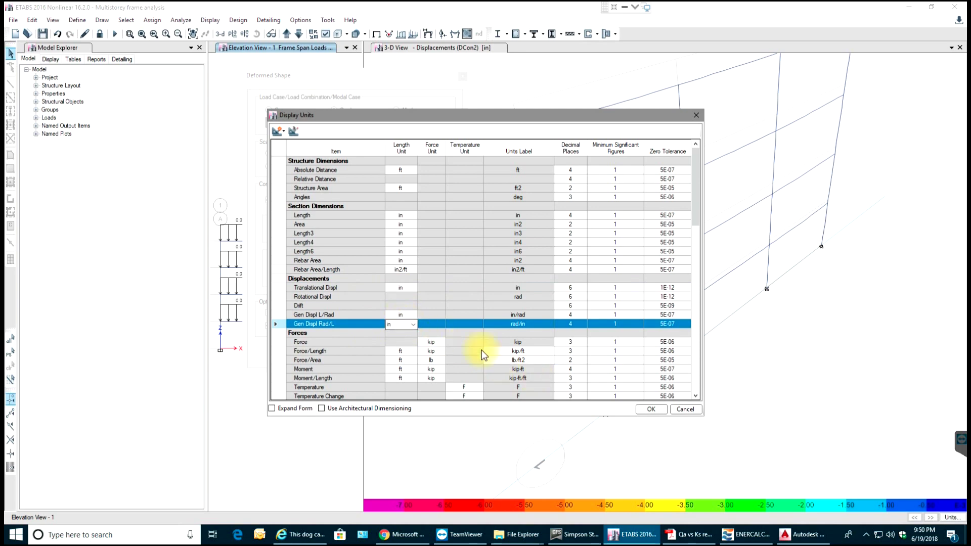
click(692, 409)
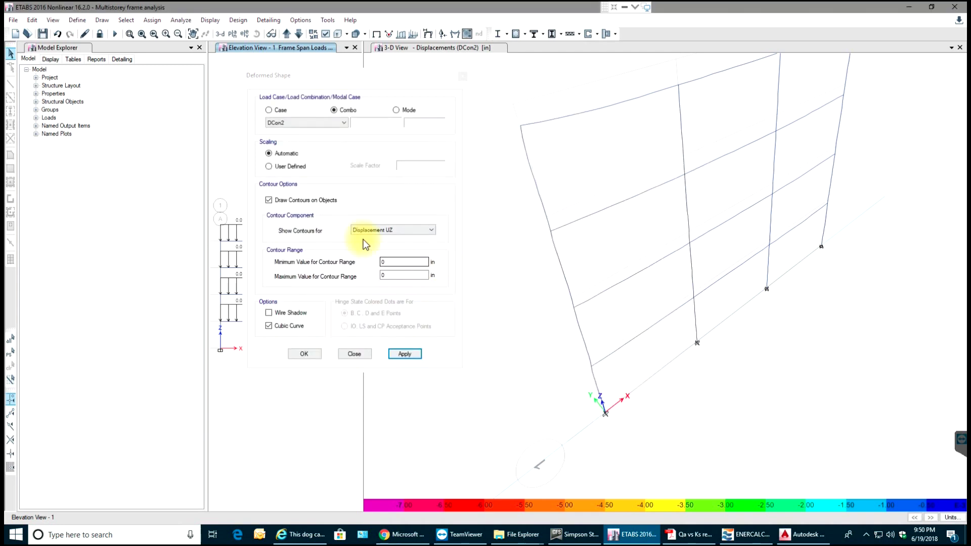
click(355, 354)
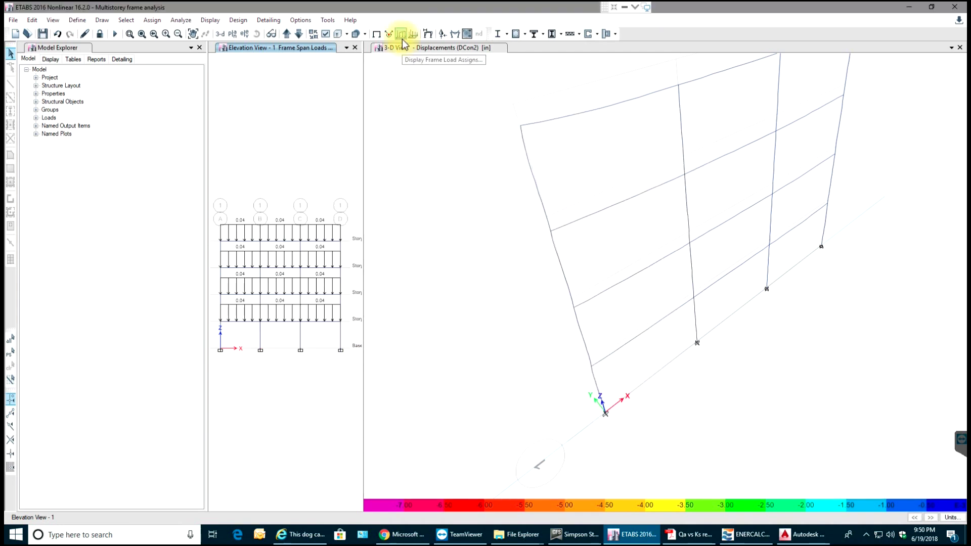
Display the Moment 3-3 diagram for combination DCon2 in the elevation view, with values shown at controlling stations
click(455, 35)
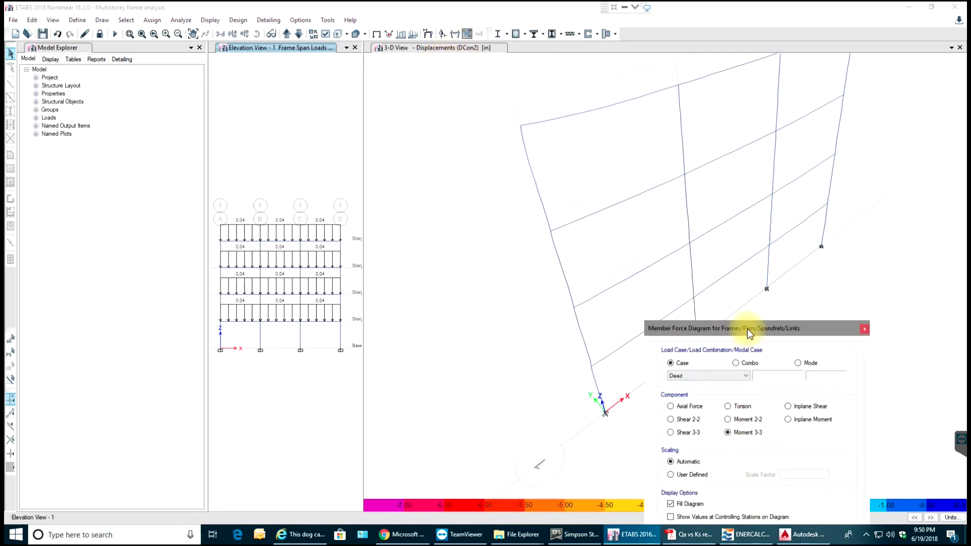
drag(750, 329, 261, 150)
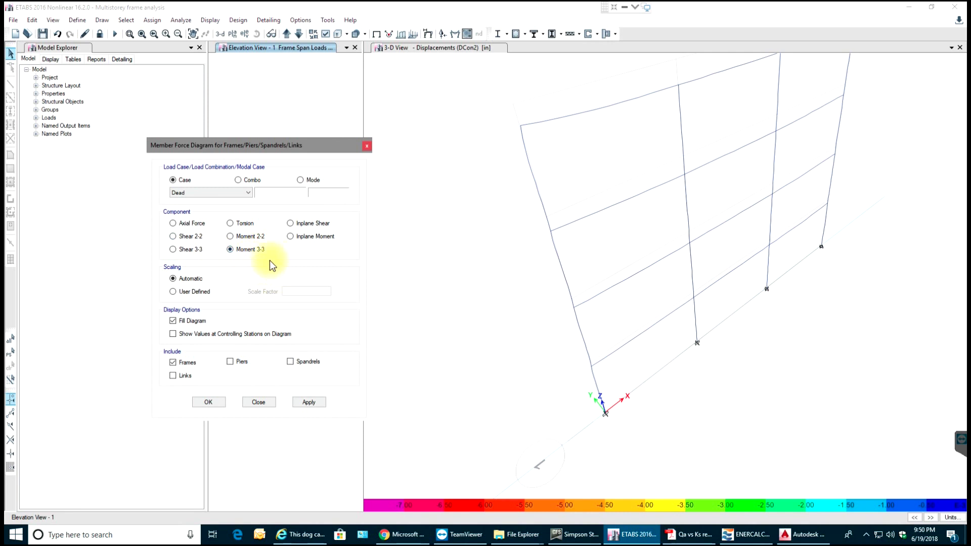
click(173, 334)
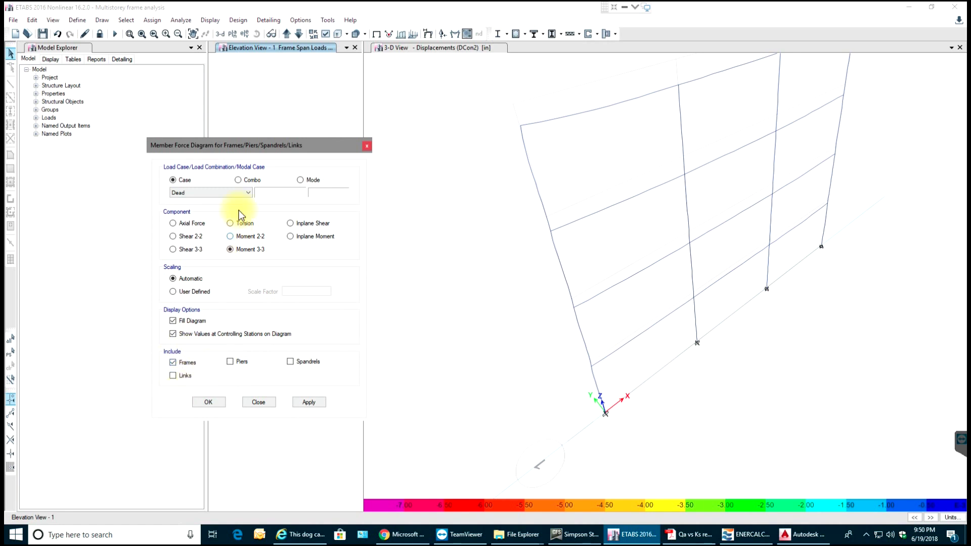
click(238, 180)
click(245, 193)
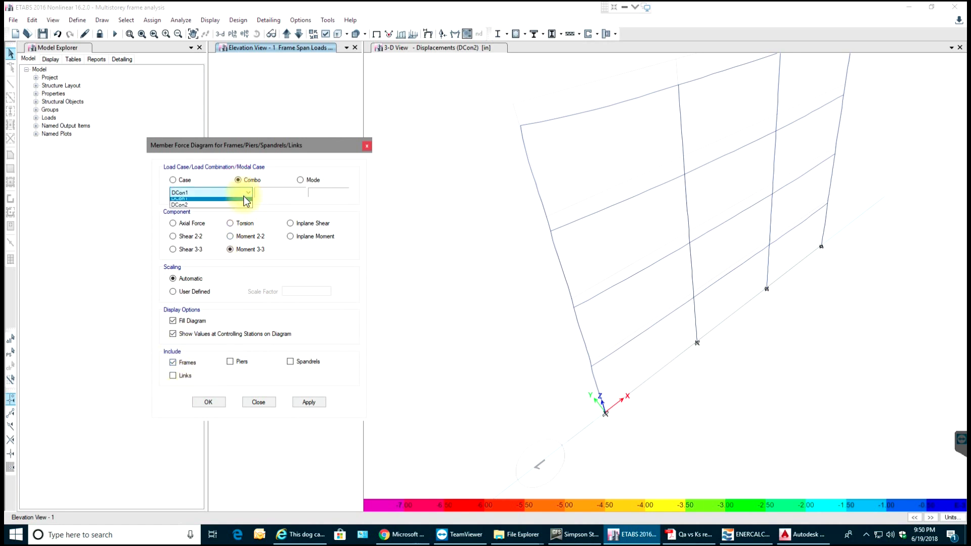
click(222, 208)
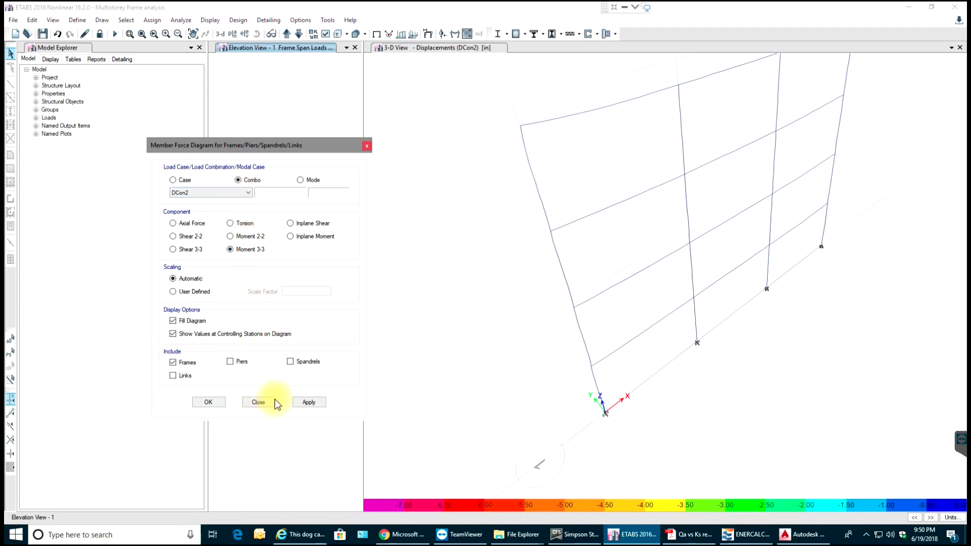
click(306, 404)
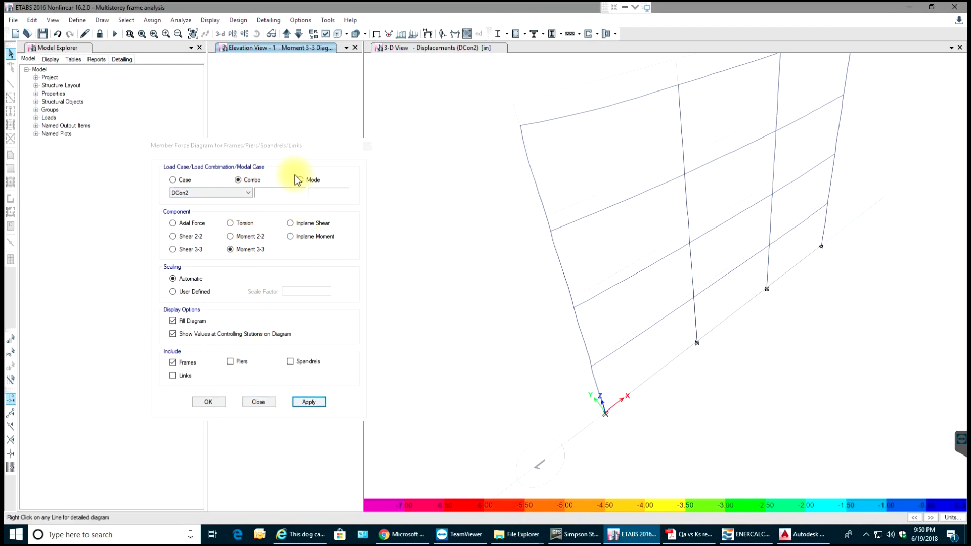
drag(293, 145, 911, 138)
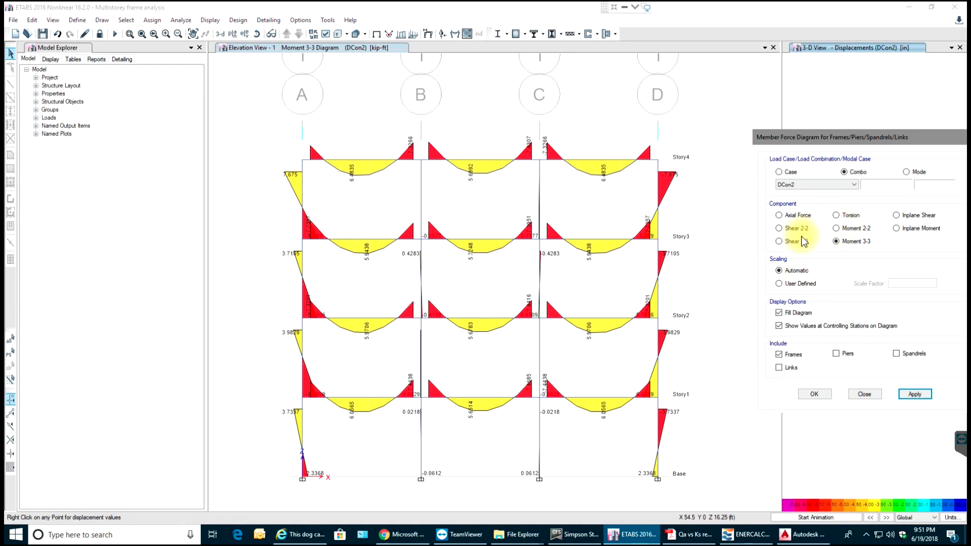
Display the Shear 2-2 diagram for combination DCon2 in the 3-D view and widen that view
click(923, 393)
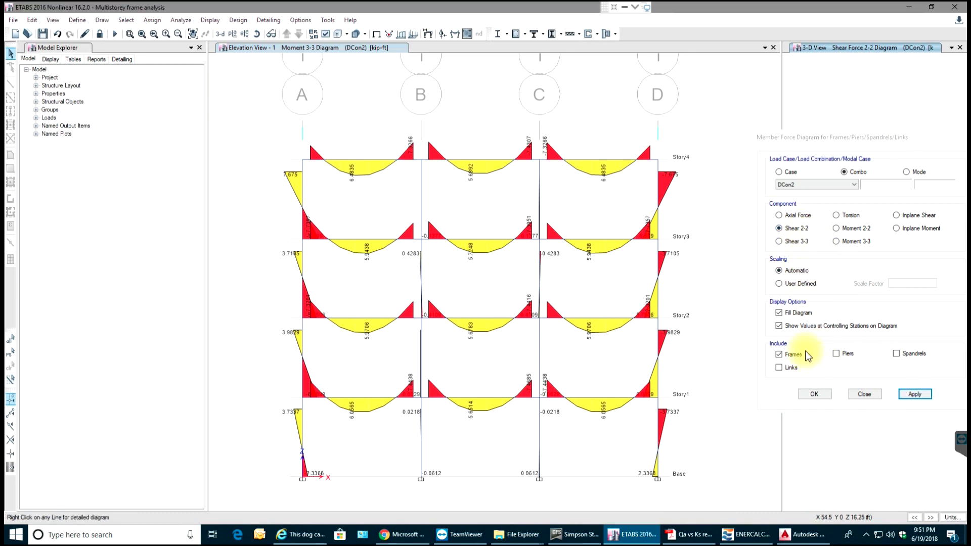
drag(834, 144, 439, 86)
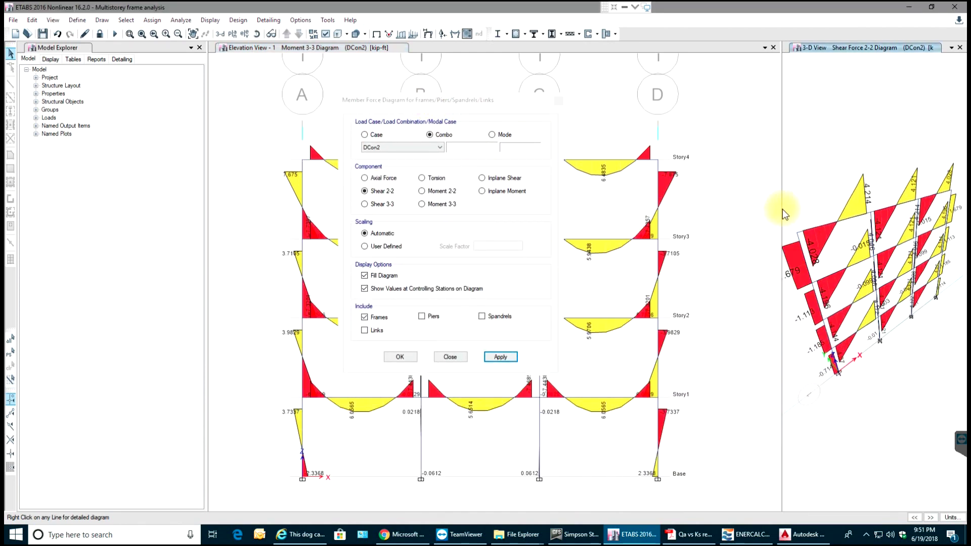
drag(782, 215, 625, 293)
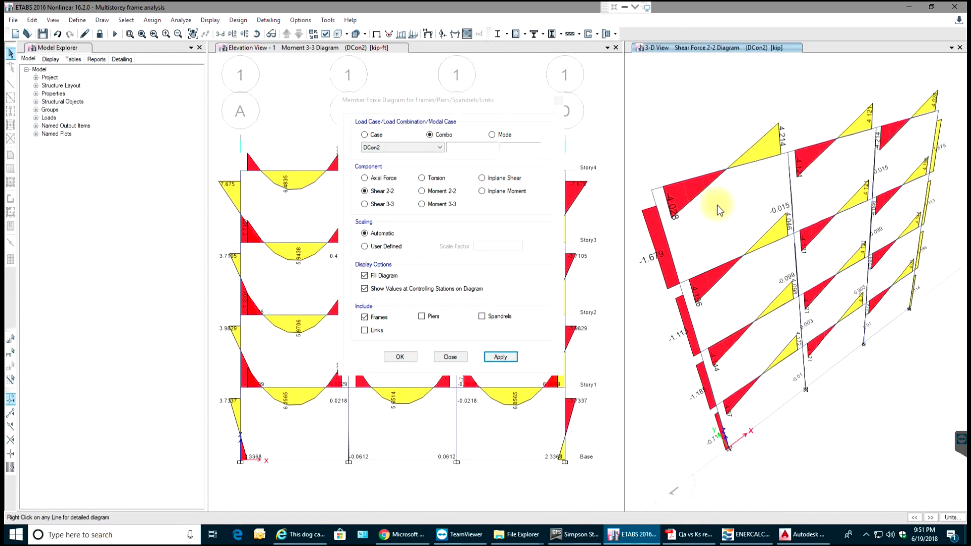
Display the axial force diagram for combination DCon2 in the 3-D view
click(364, 178)
click(500, 356)
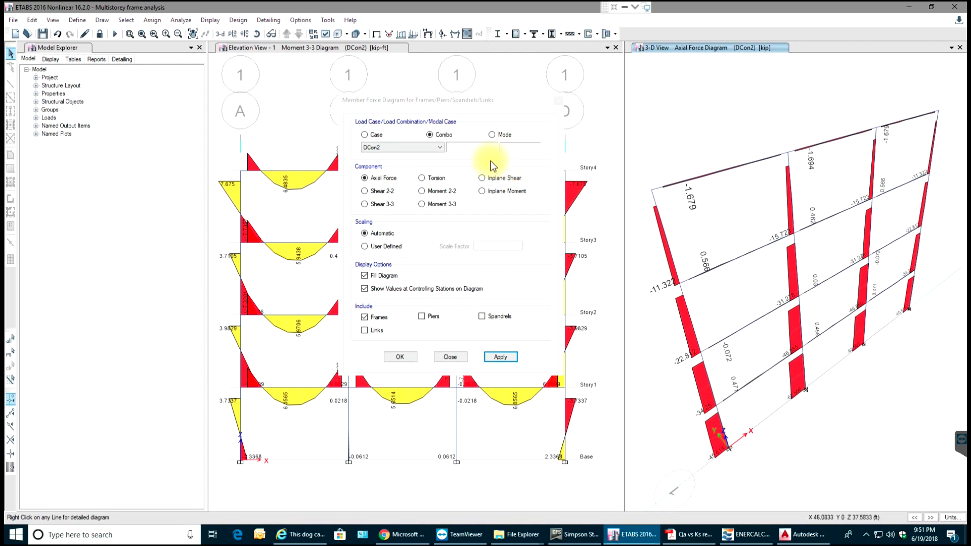
click(450, 357)
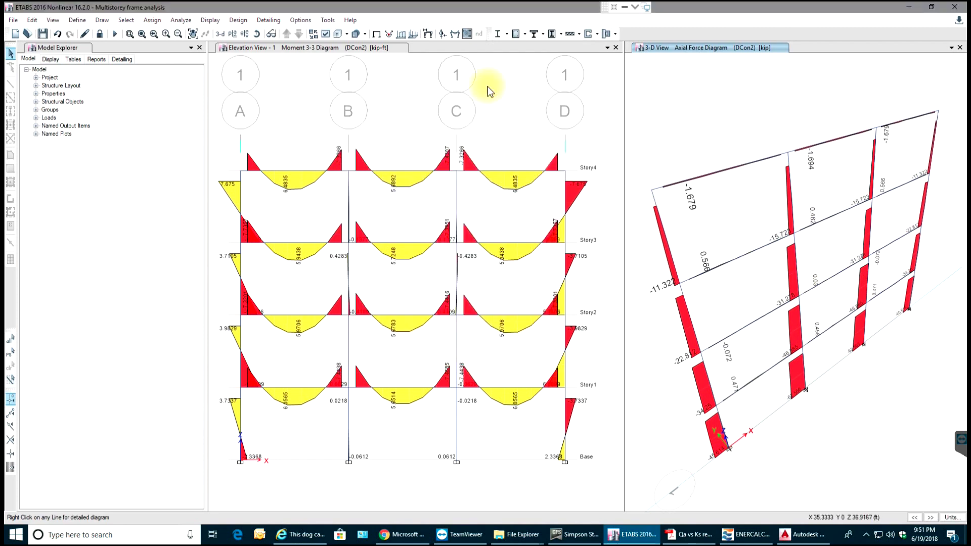
Display the vertical (Fz) support reactions for combination DCon2 as arrows in the 3-D view
click(440, 36)
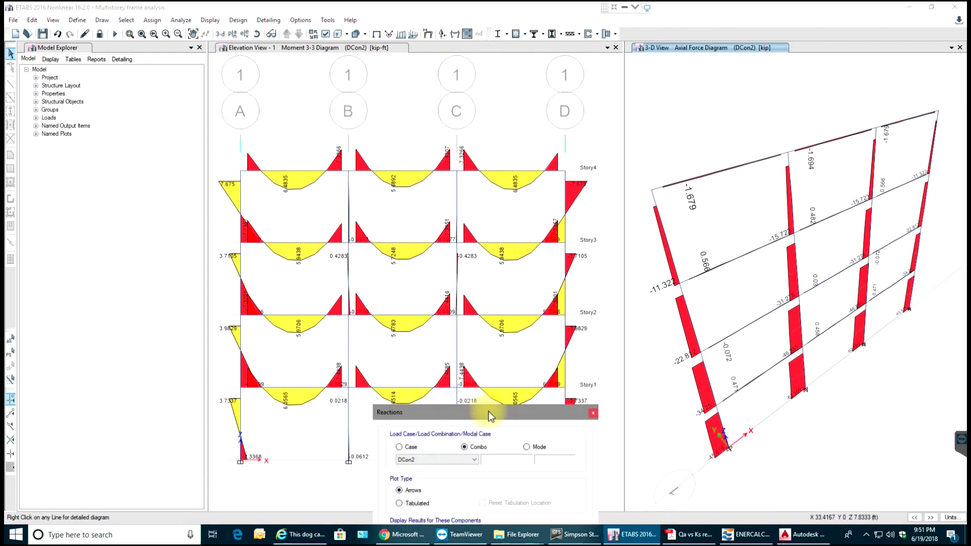
drag(489, 411, 445, 94)
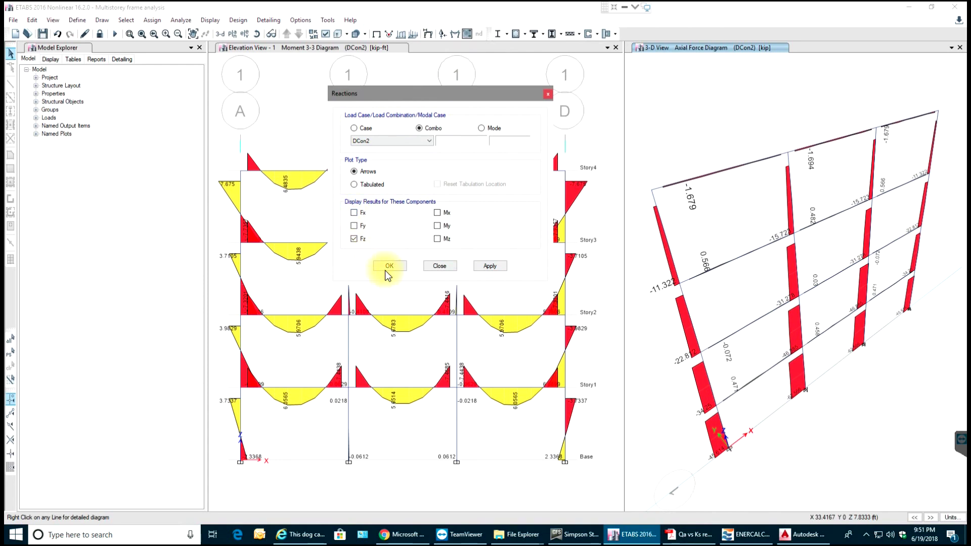
click(497, 266)
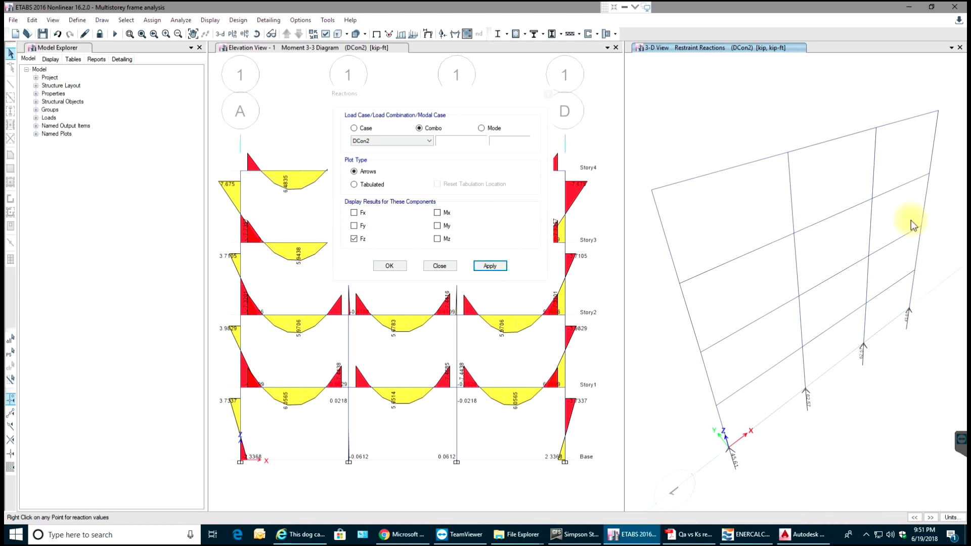
click(451, 268)
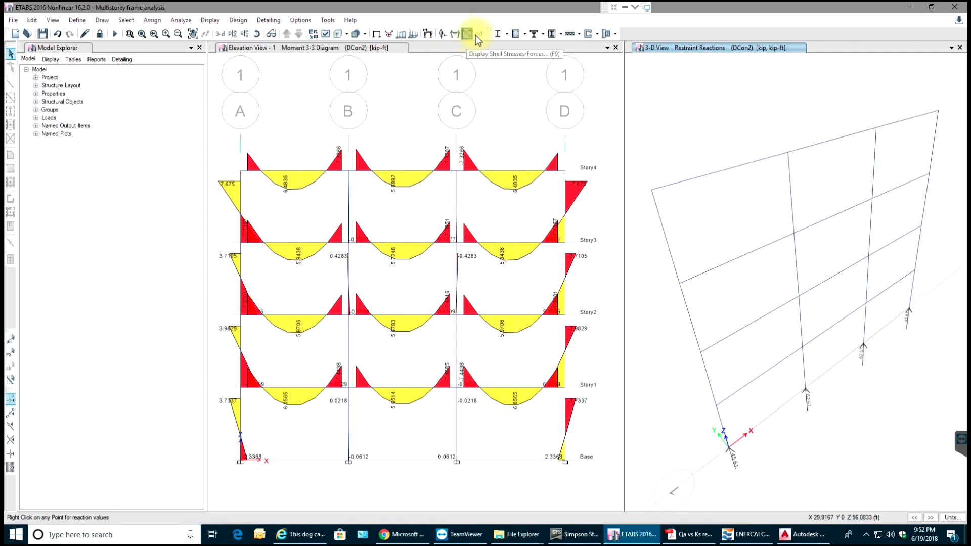
Run the concrete frame design and show the ACI 318-14 longitudinal reinforcing in an enlarged 3-D view
click(516, 35)
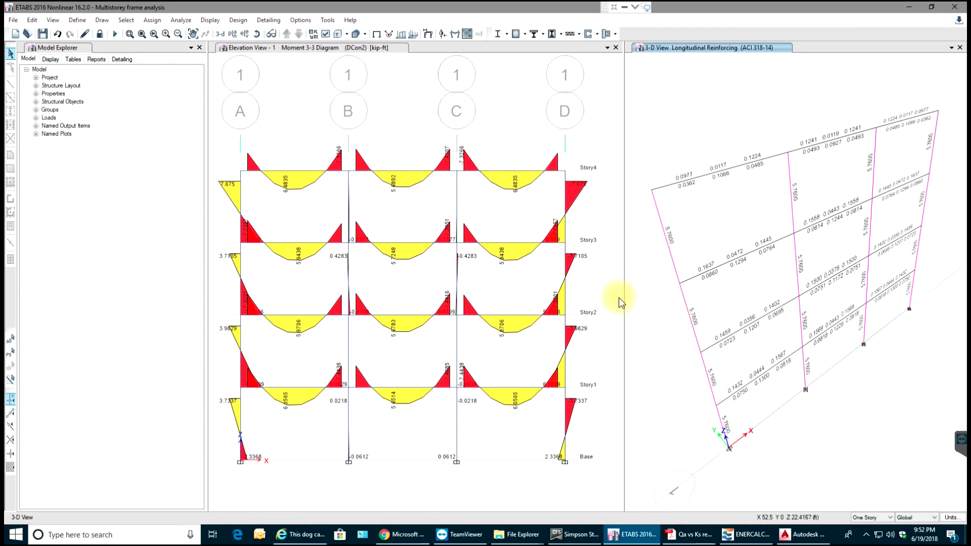
drag(623, 297, 261, 298)
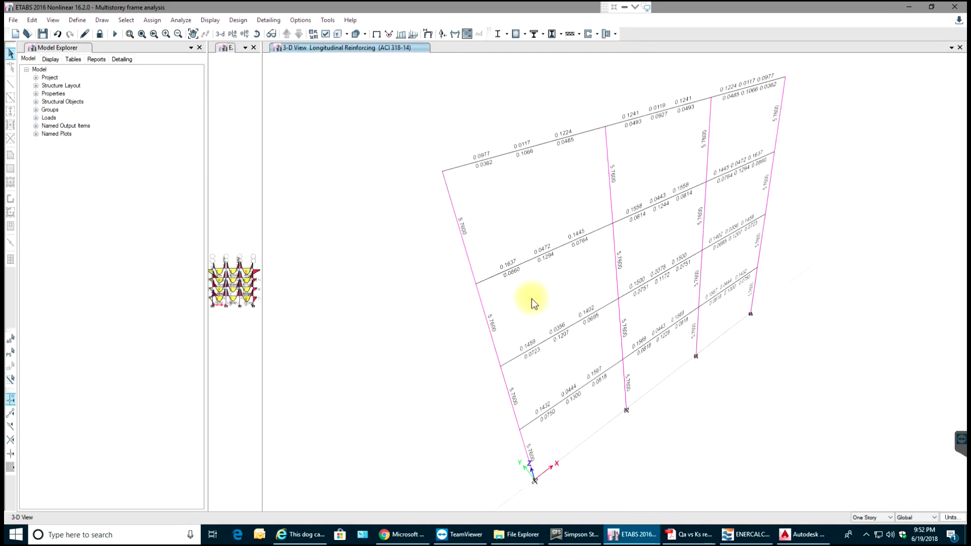
Examine the concrete design information for the Story3 column on grid A and the Story3 beam between grids A and B
right_click(491, 335)
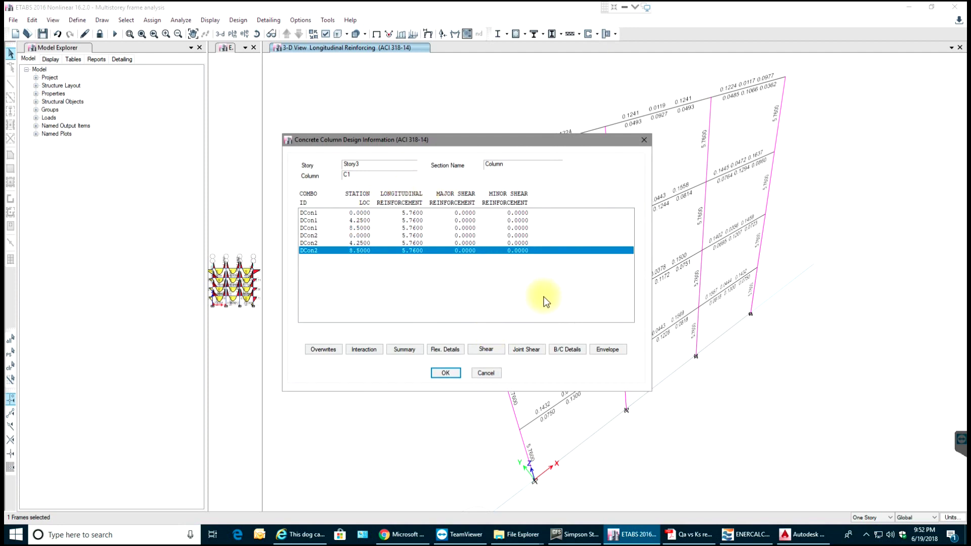
click(486, 373)
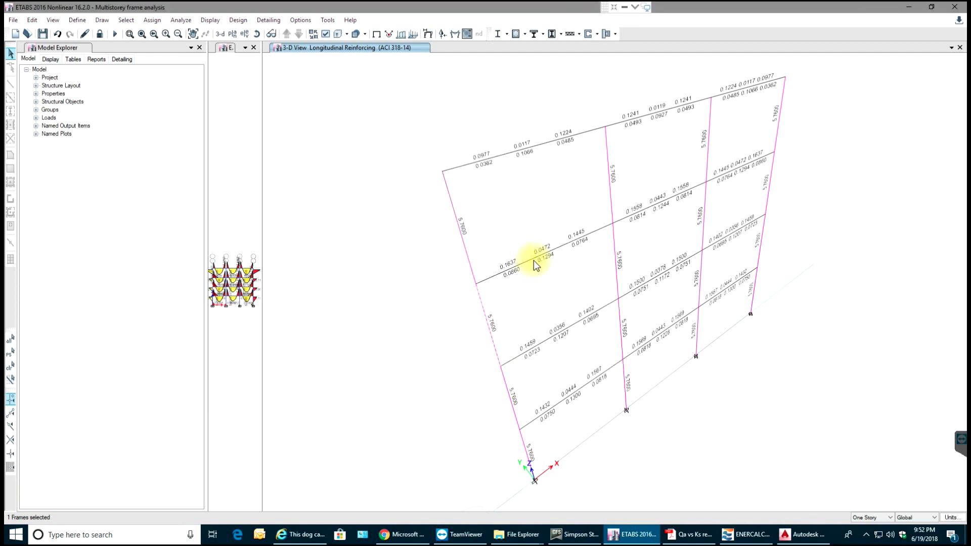
right_click(536, 258)
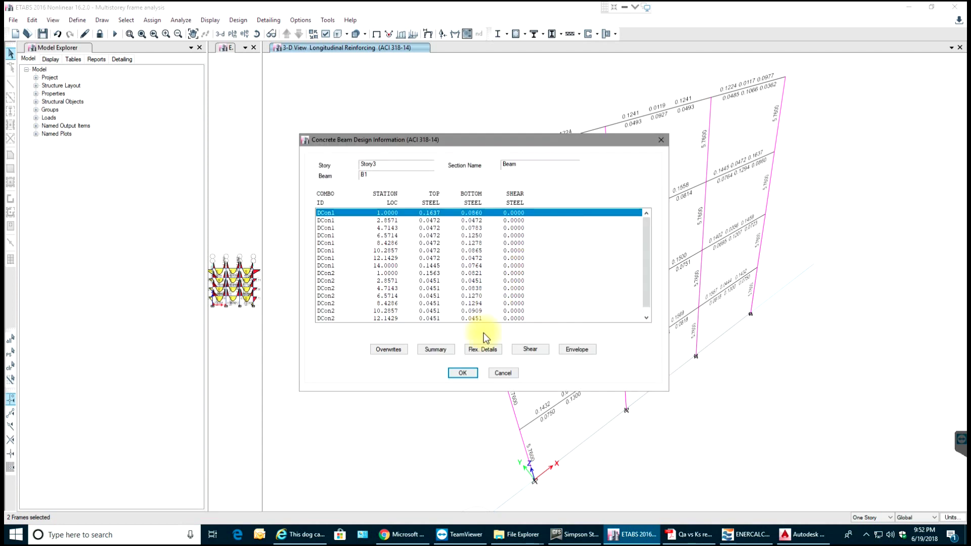
click(495, 375)
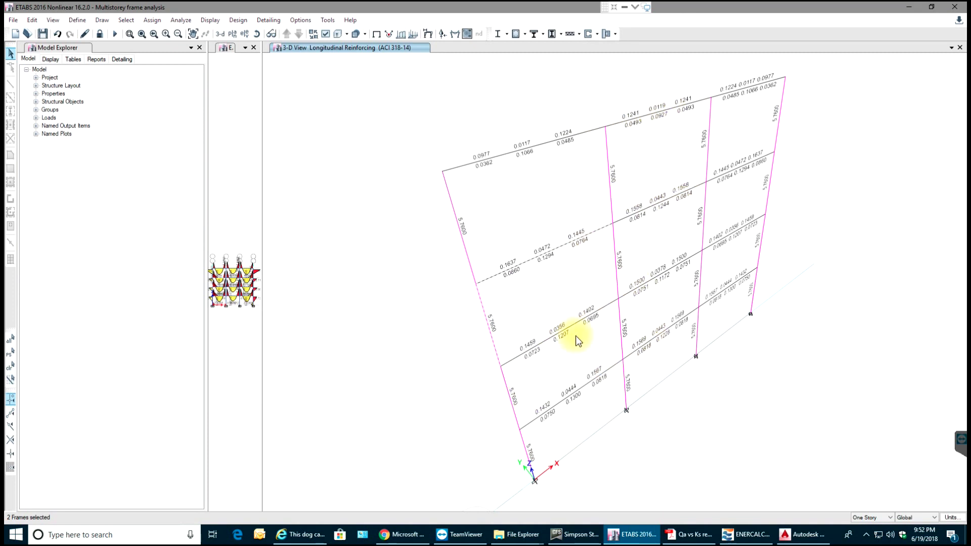
Show the (6/5) beam/column capacity ratios from the concrete design output, keeping the results dialog clear of the frame
click(524, 35)
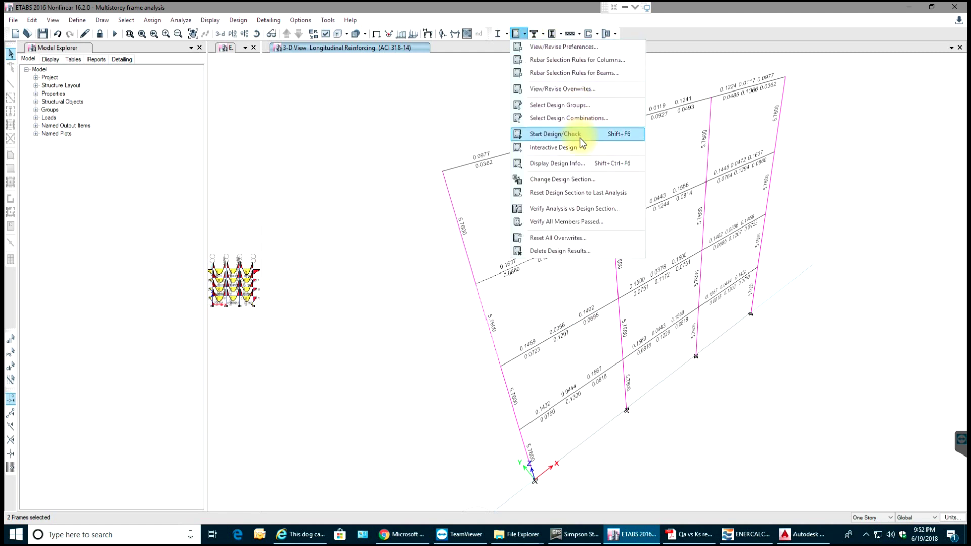
click(579, 165)
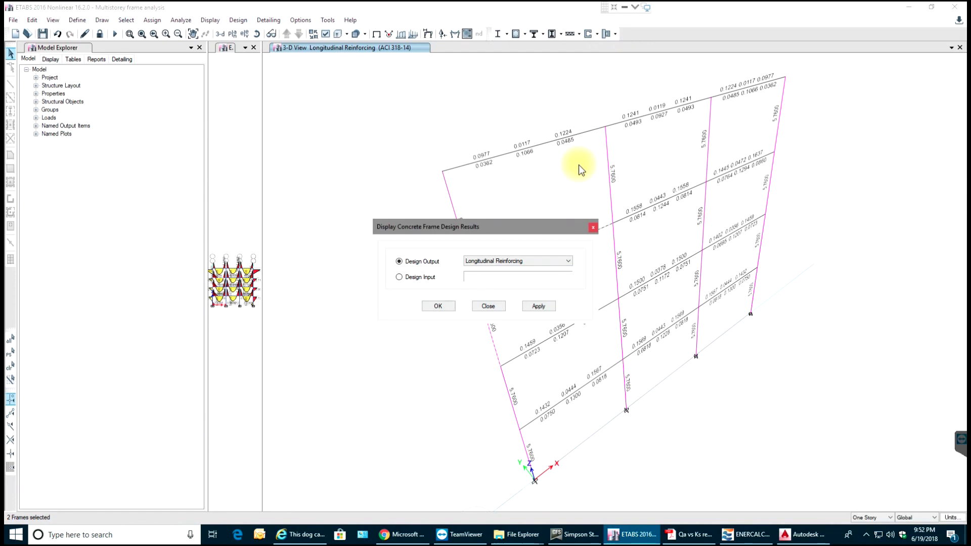
click(569, 261)
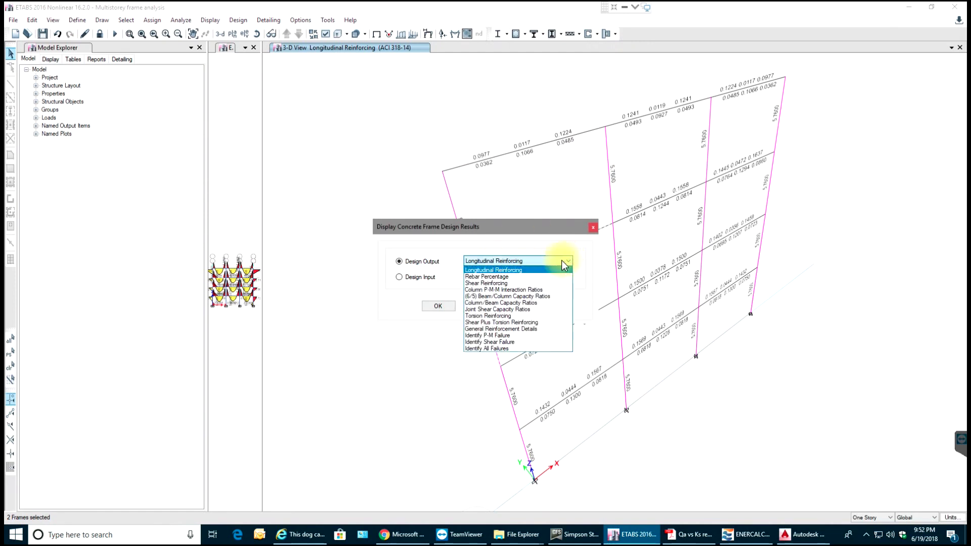
click(511, 297)
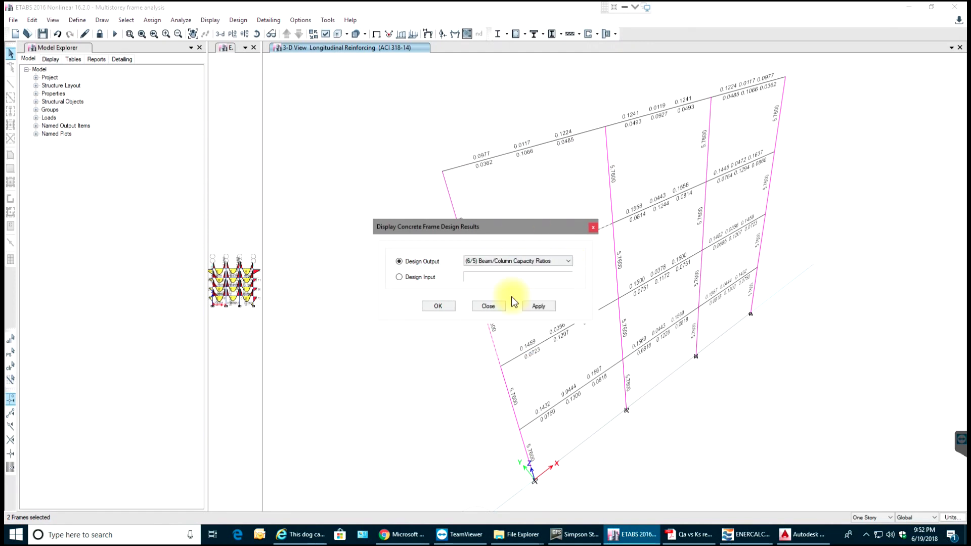
click(536, 307)
drag(526, 235, 322, 271)
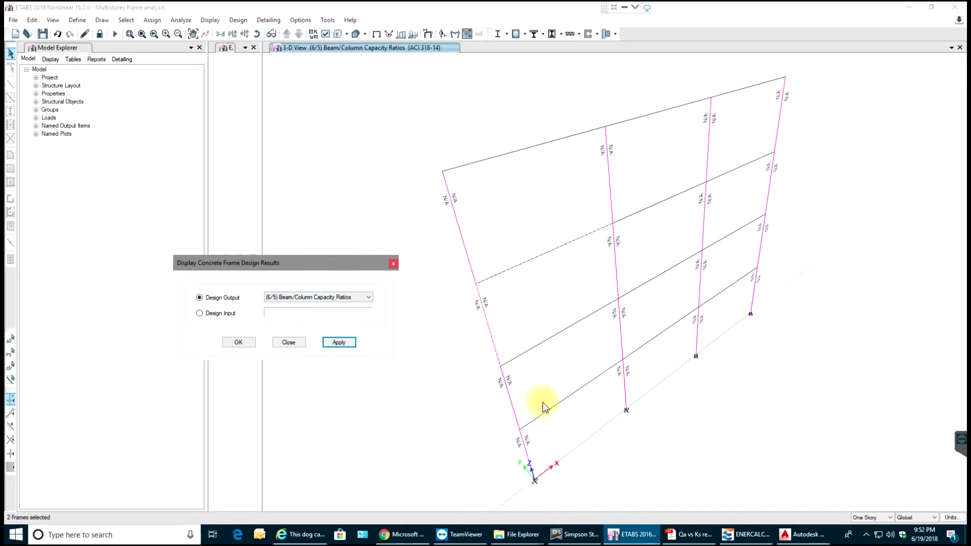
Switch the displayed concrete design output to the column/beam capacity ratios
click(362, 297)
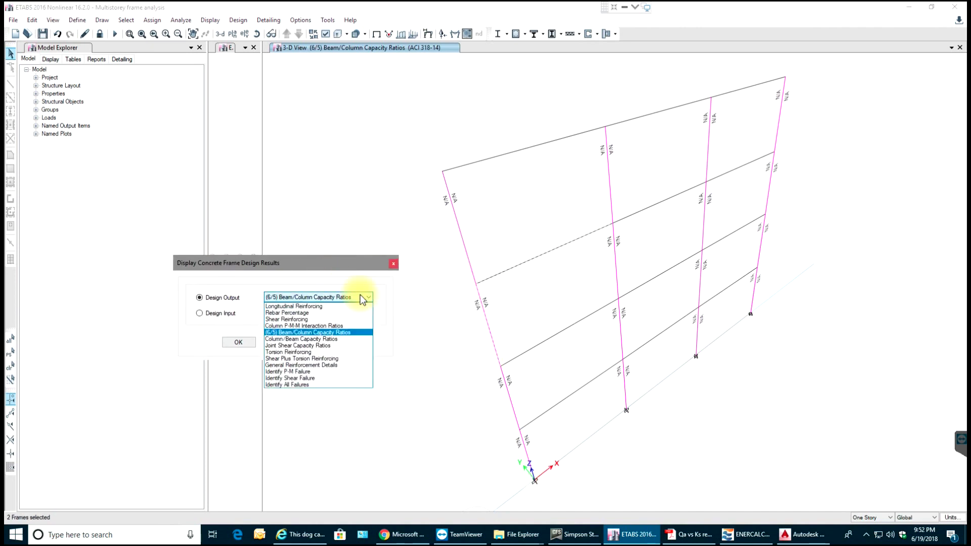
click(314, 339)
click(338, 343)
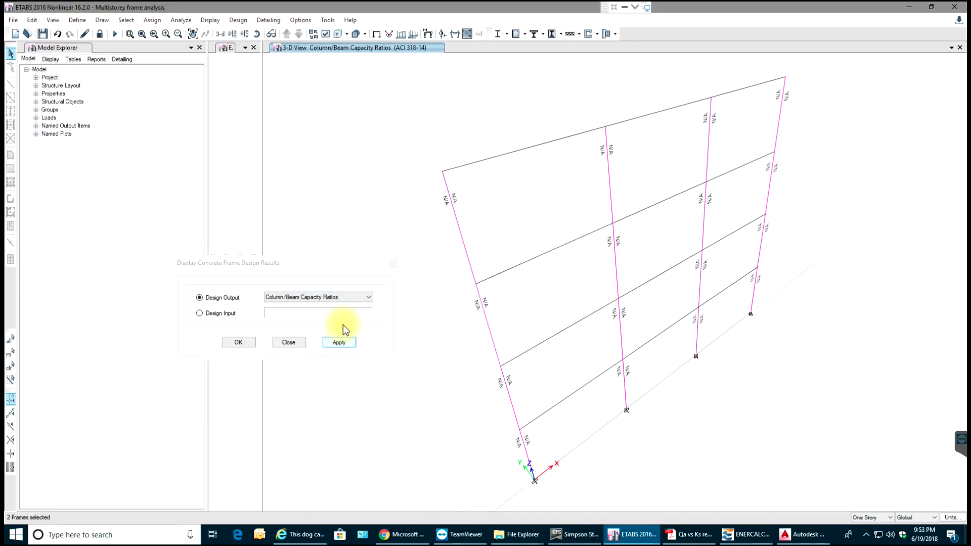
Display the rebar percentage for all frame members in the 3-D view and close the design results dialog
click(363, 299)
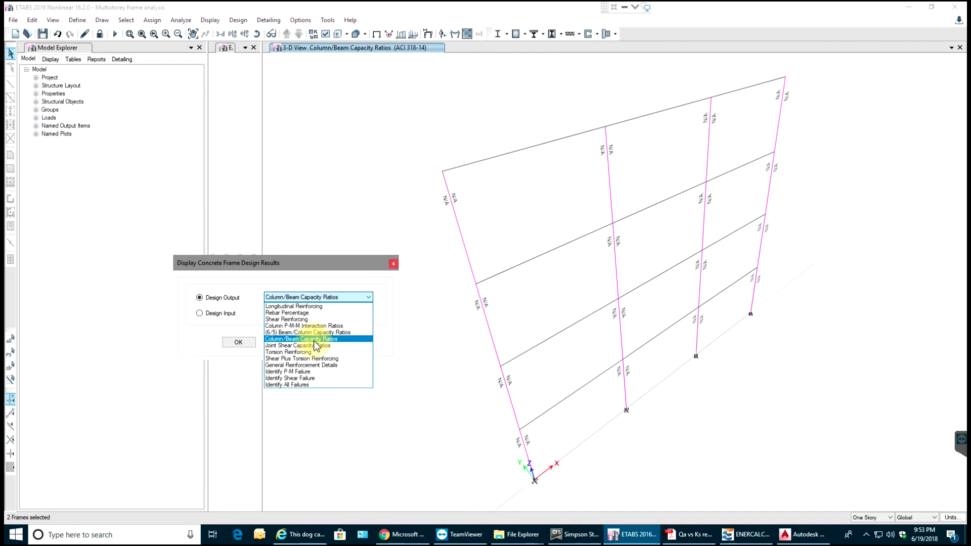
click(291, 313)
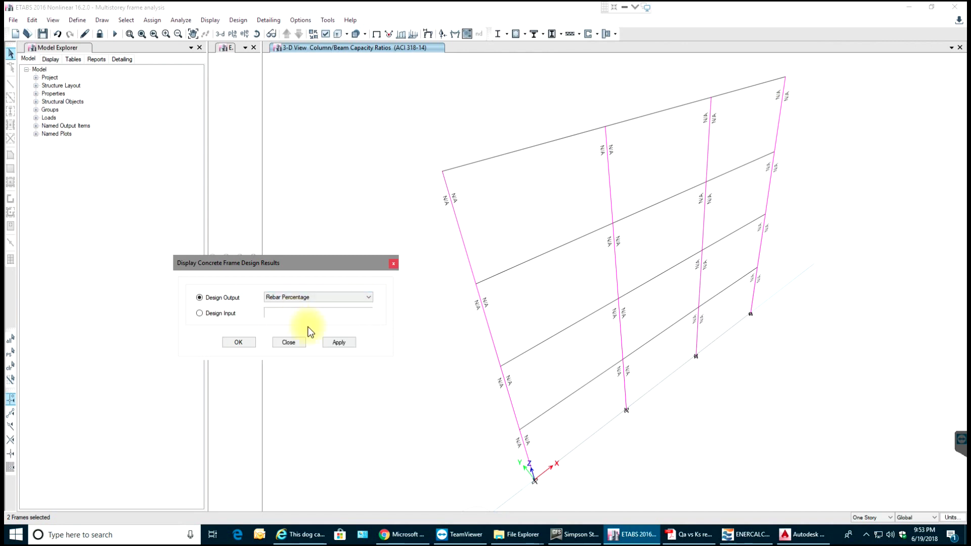
click(339, 342)
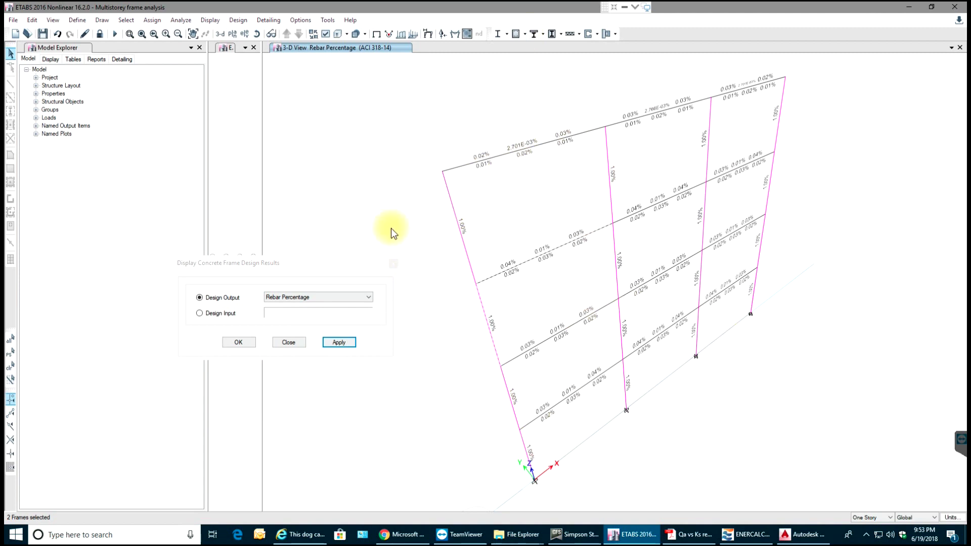
click(389, 263)
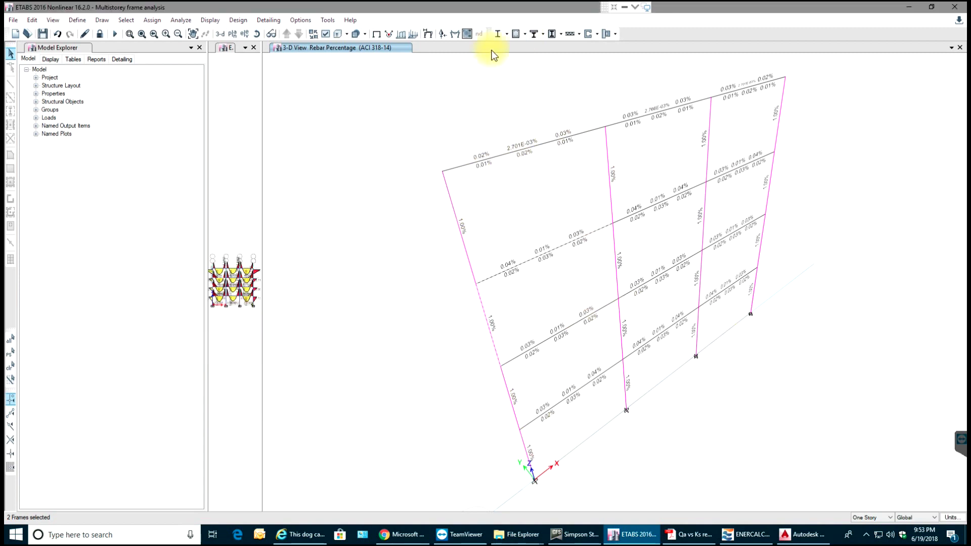
Review the ACI 318-14 concrete frame design overwrites for the two selected members without changing them
click(525, 34)
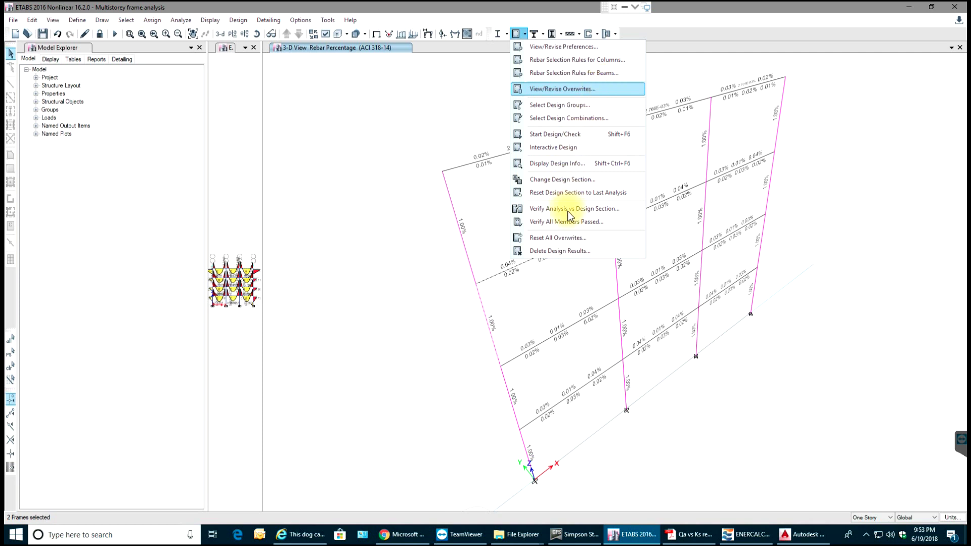
key(Return)
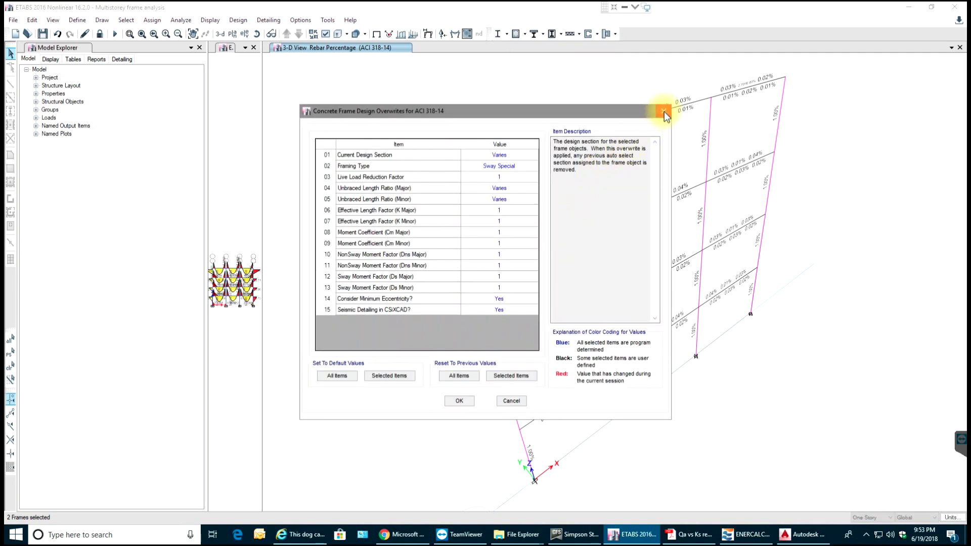
click(664, 111)
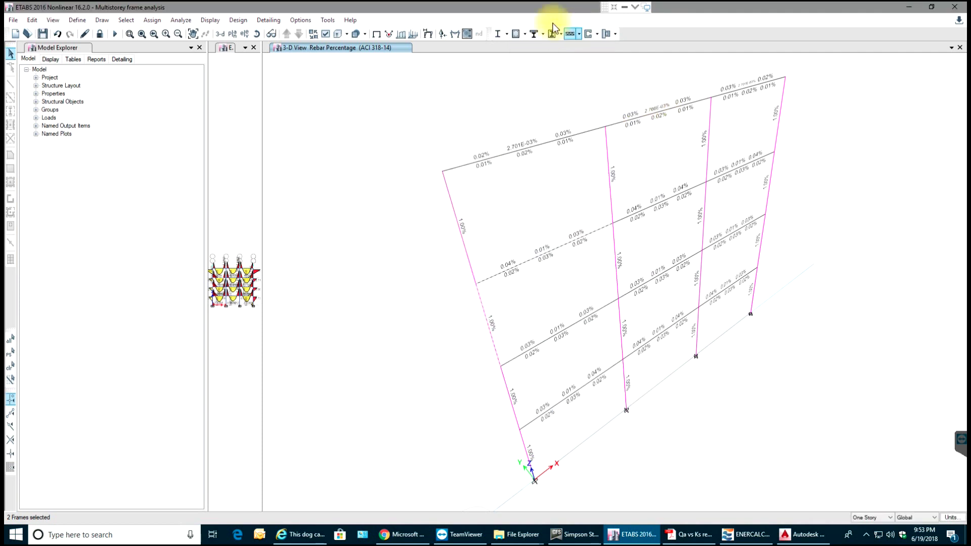
Verify whether all concrete frame members pass the design check and dismiss the report
click(525, 33)
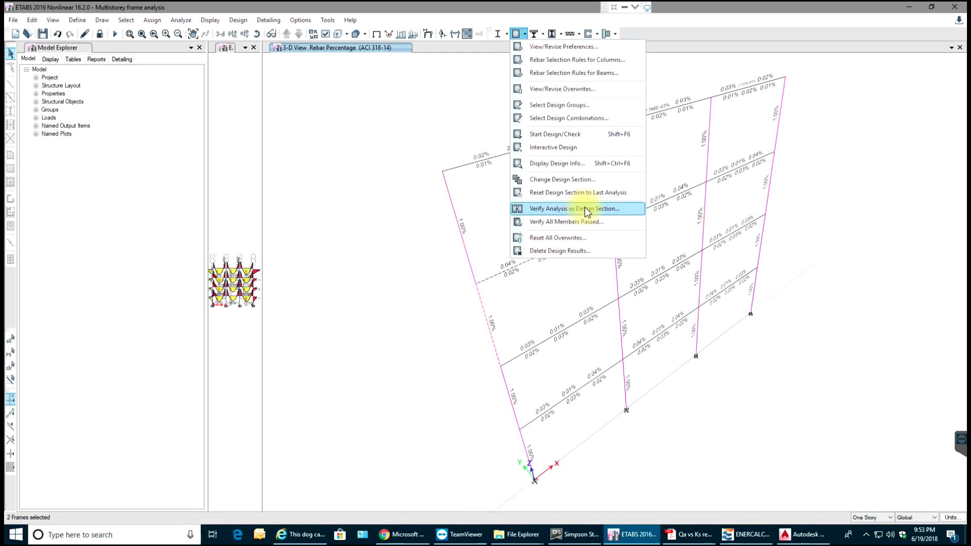
click(573, 220)
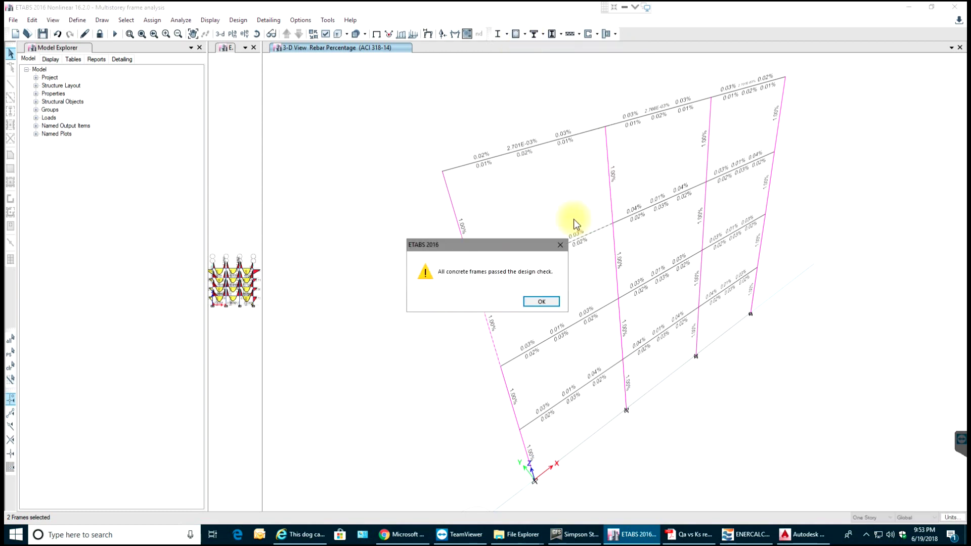
click(541, 302)
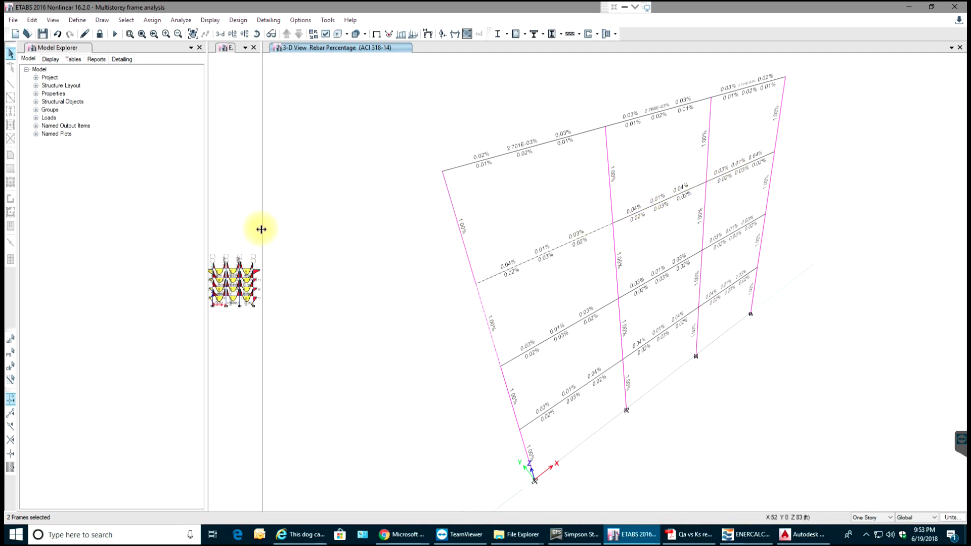
Enlarge the elevation view and centre the DCon2 Moment 3-3 diagram in it
drag(261, 227, 802, 224)
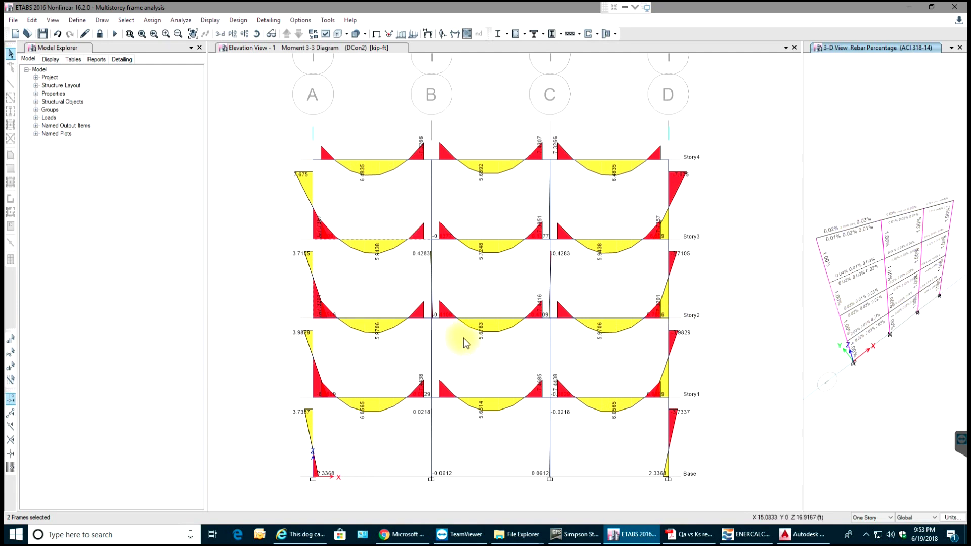
middle_drag(481, 351, 525, 339)
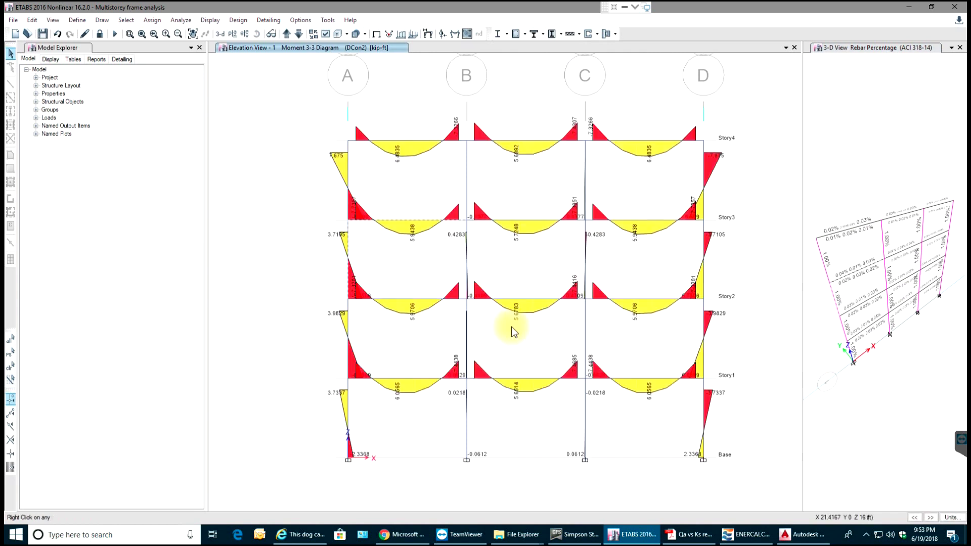